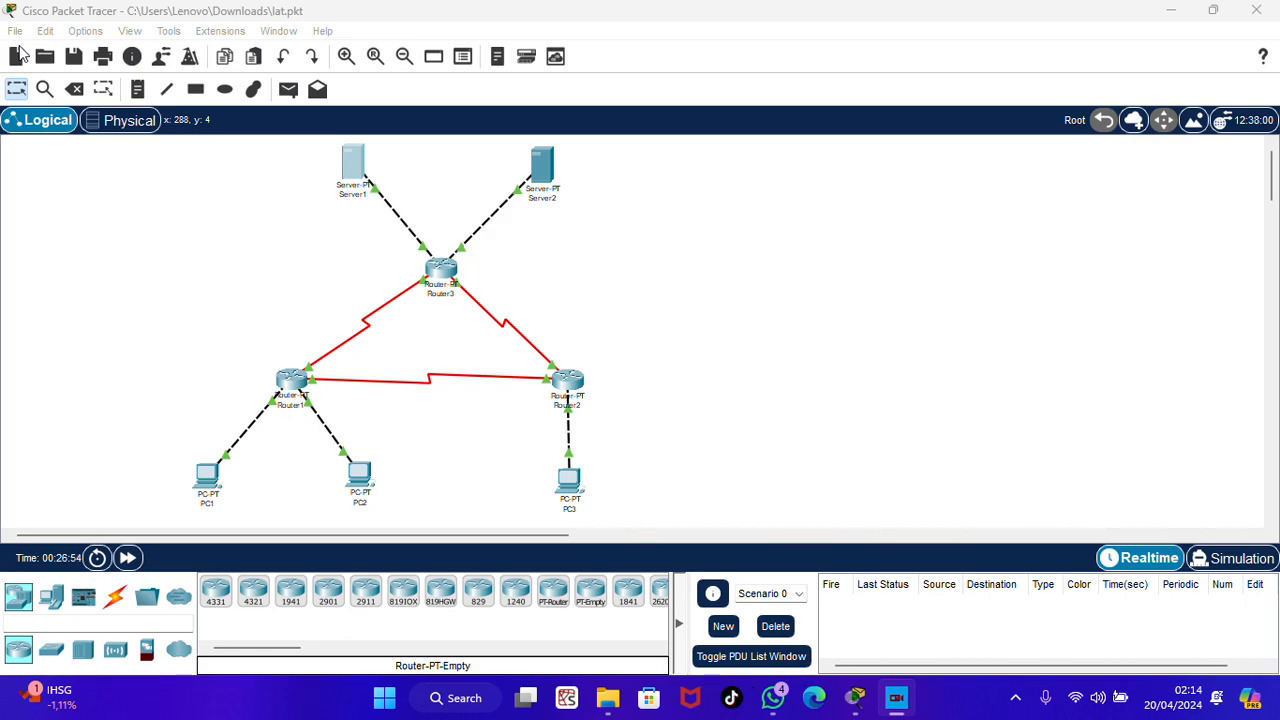
Review the static IPv4 address, subnet mask and default gateway in the IP configuration of PC1, PC2 and PC3.
click(206, 488)
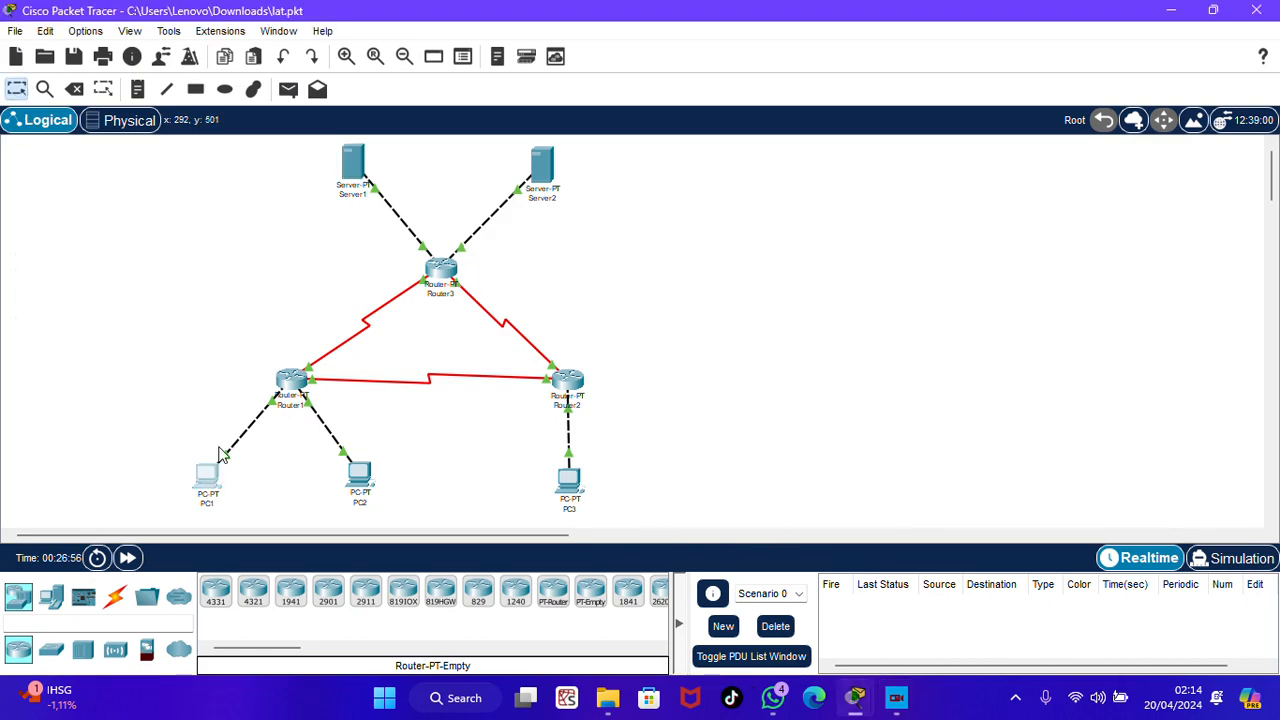
click(220, 465)
click(469, 163)
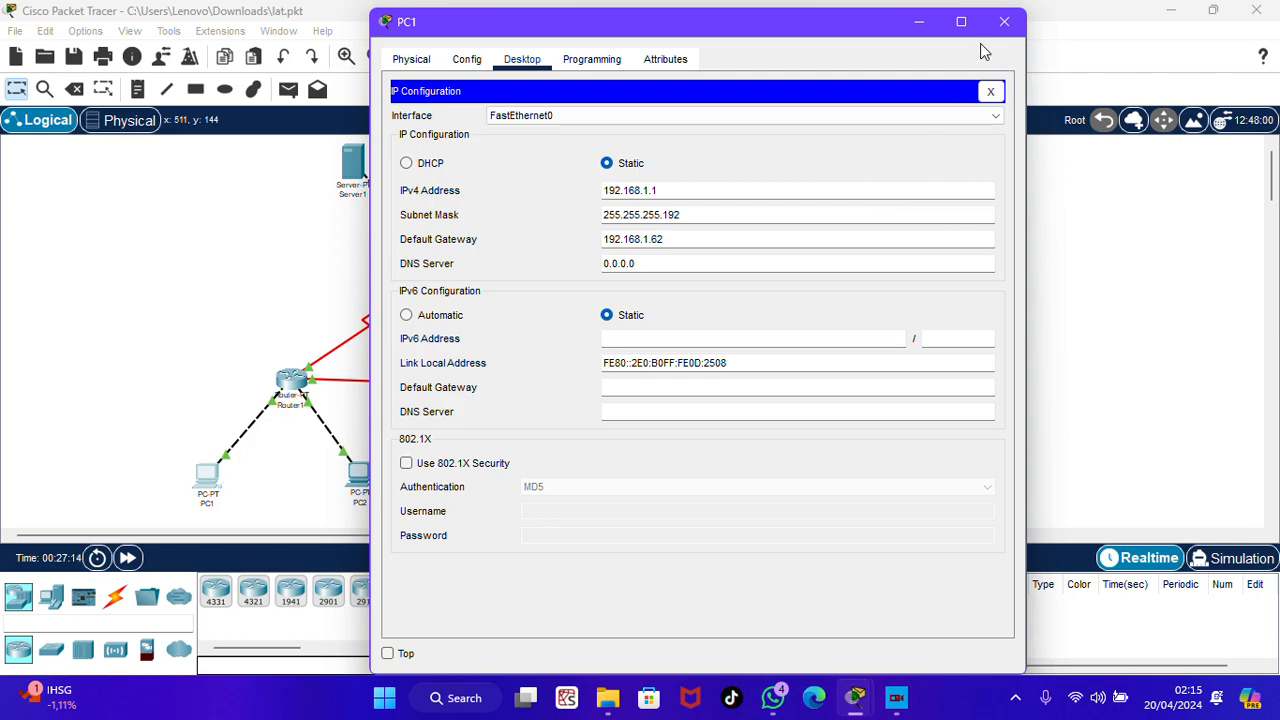
click(1005, 22)
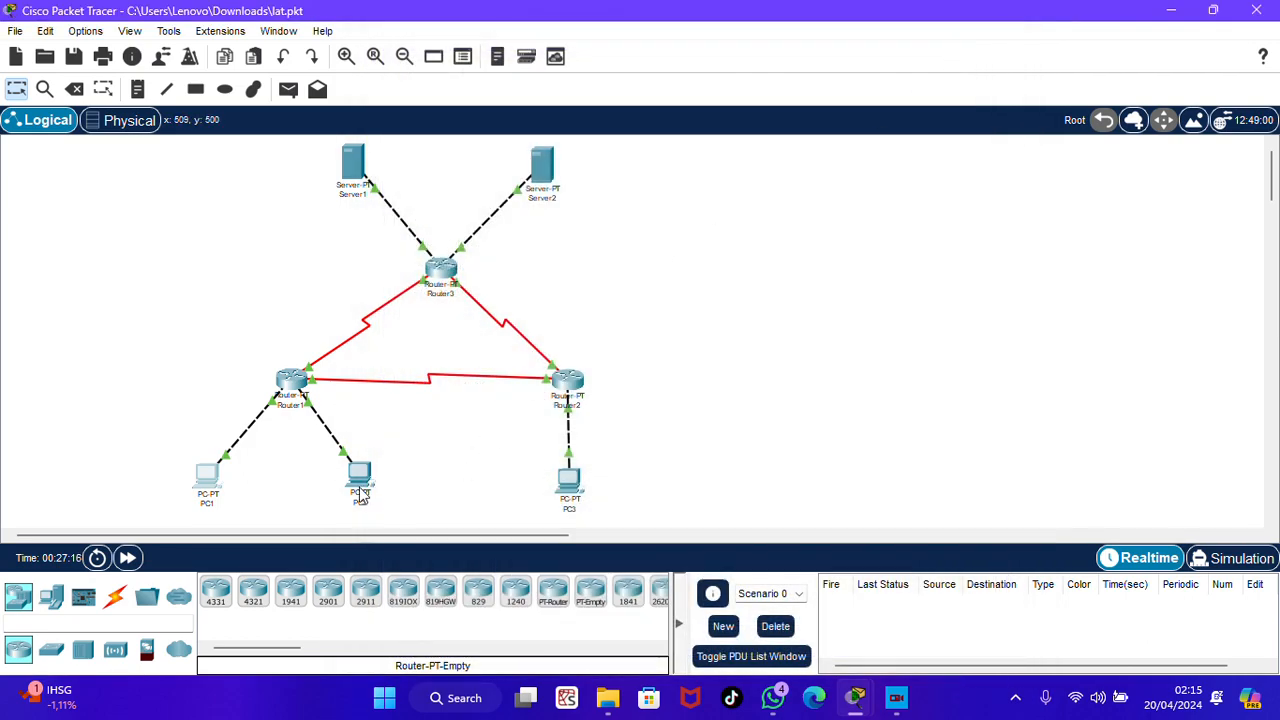
click(359, 490)
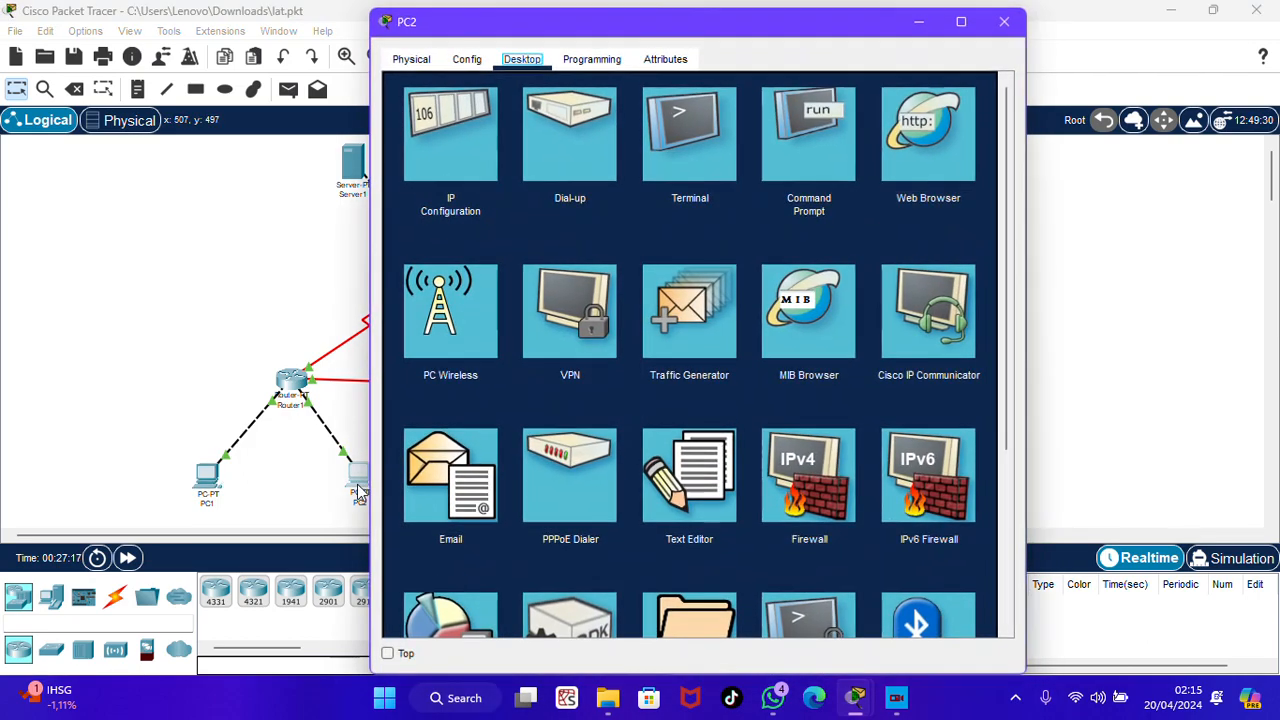
click(467, 163)
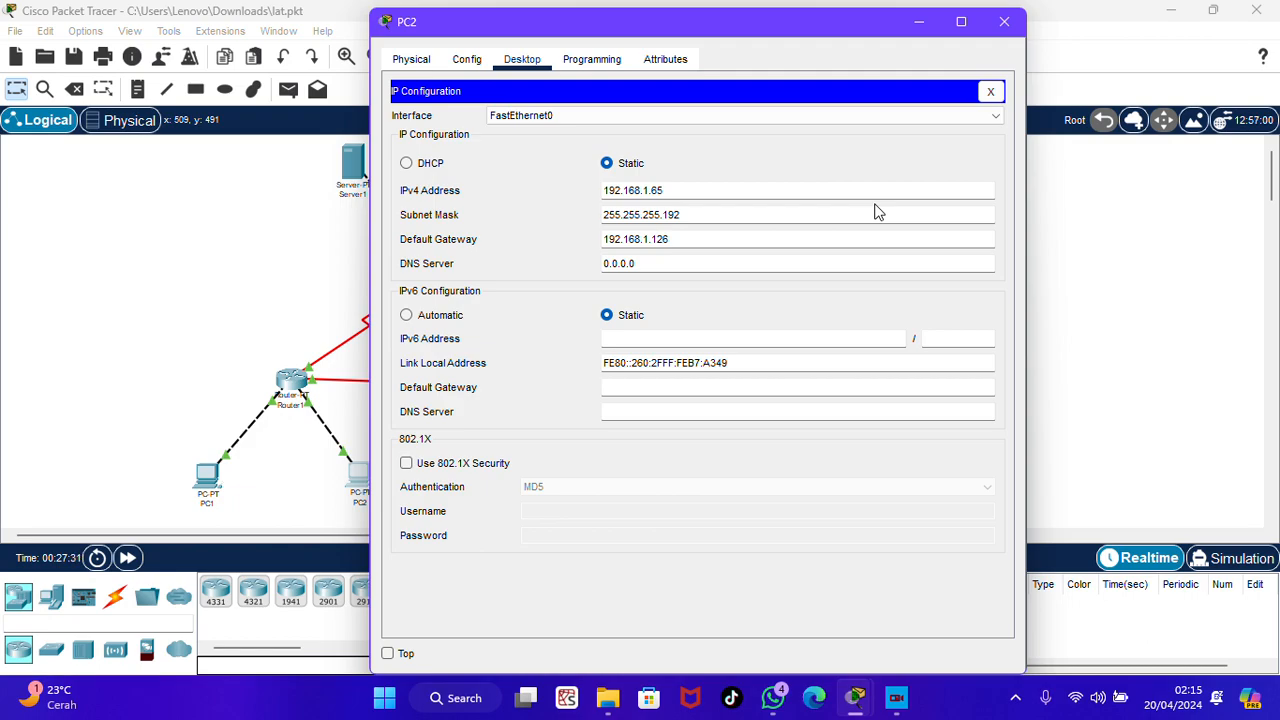
click(1004, 21)
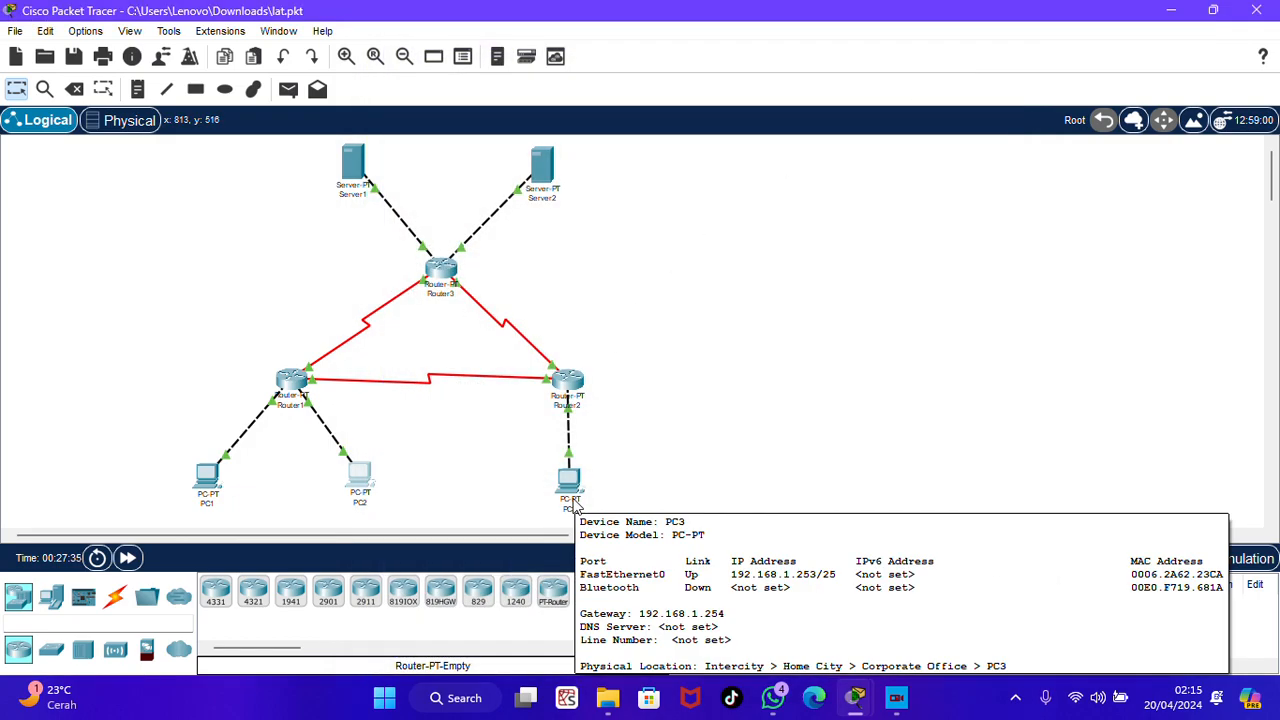
click(570, 485)
click(486, 199)
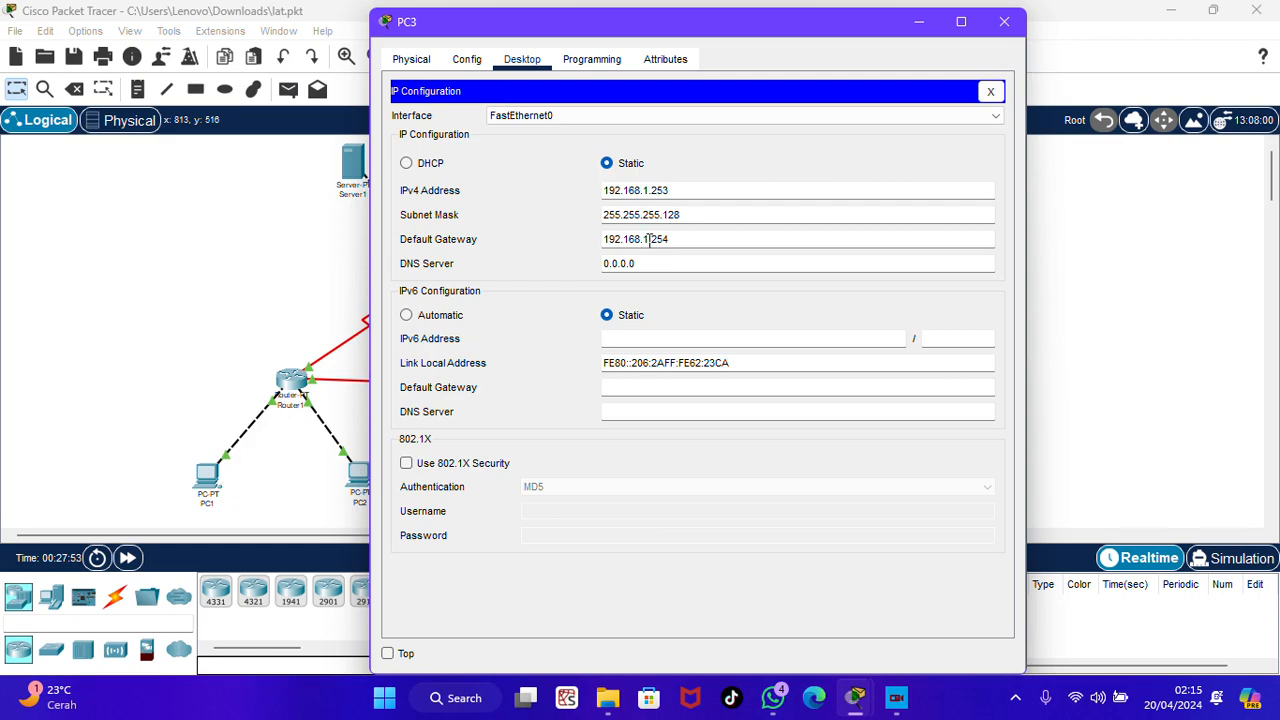
click(1003, 24)
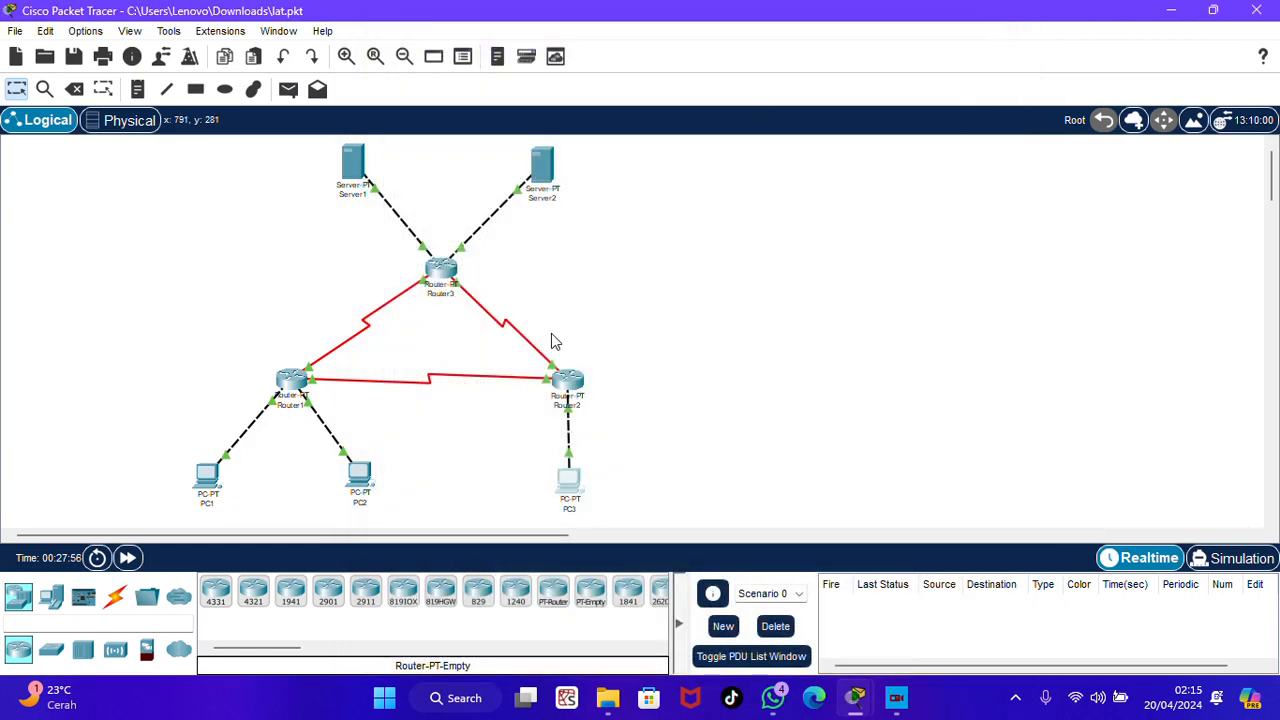
Inspect Router1's interface settings for FastEthernet0/0, FastEthernet1/0, Serial2/0 and Serial3/0, plus the unused FastEthernet ports, and close its window.
mouse_move(290, 375)
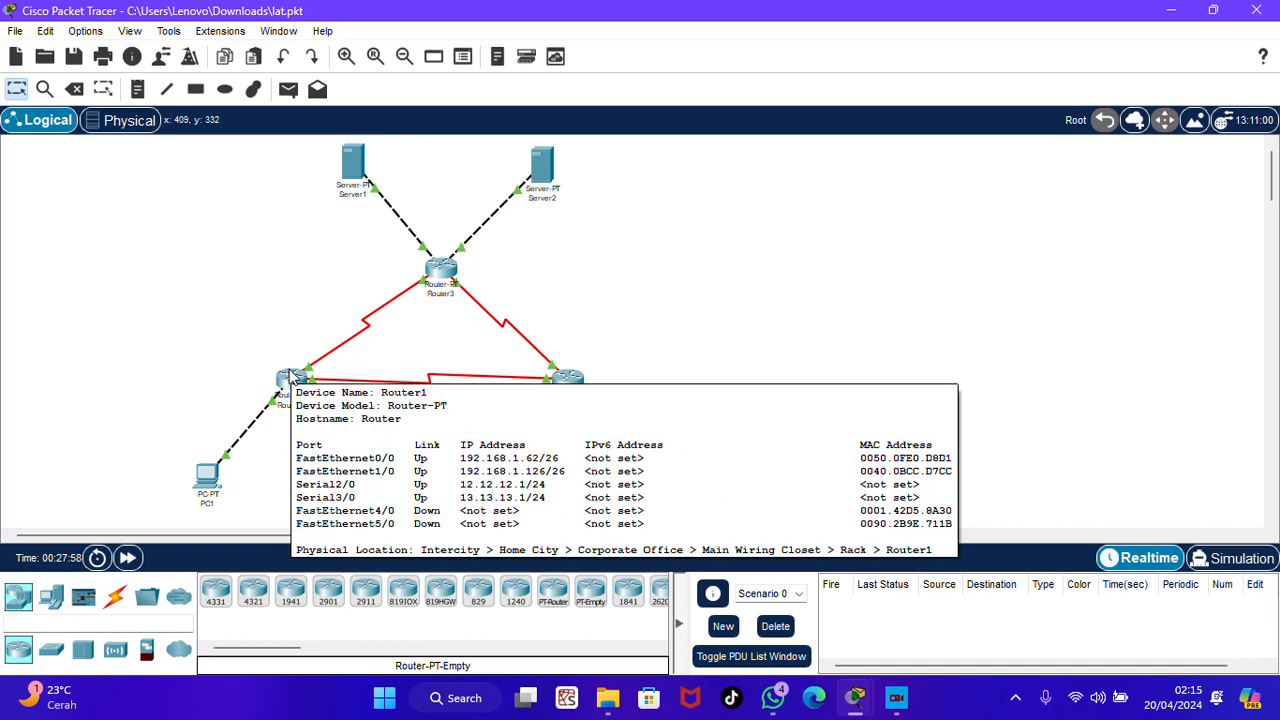
click(290, 375)
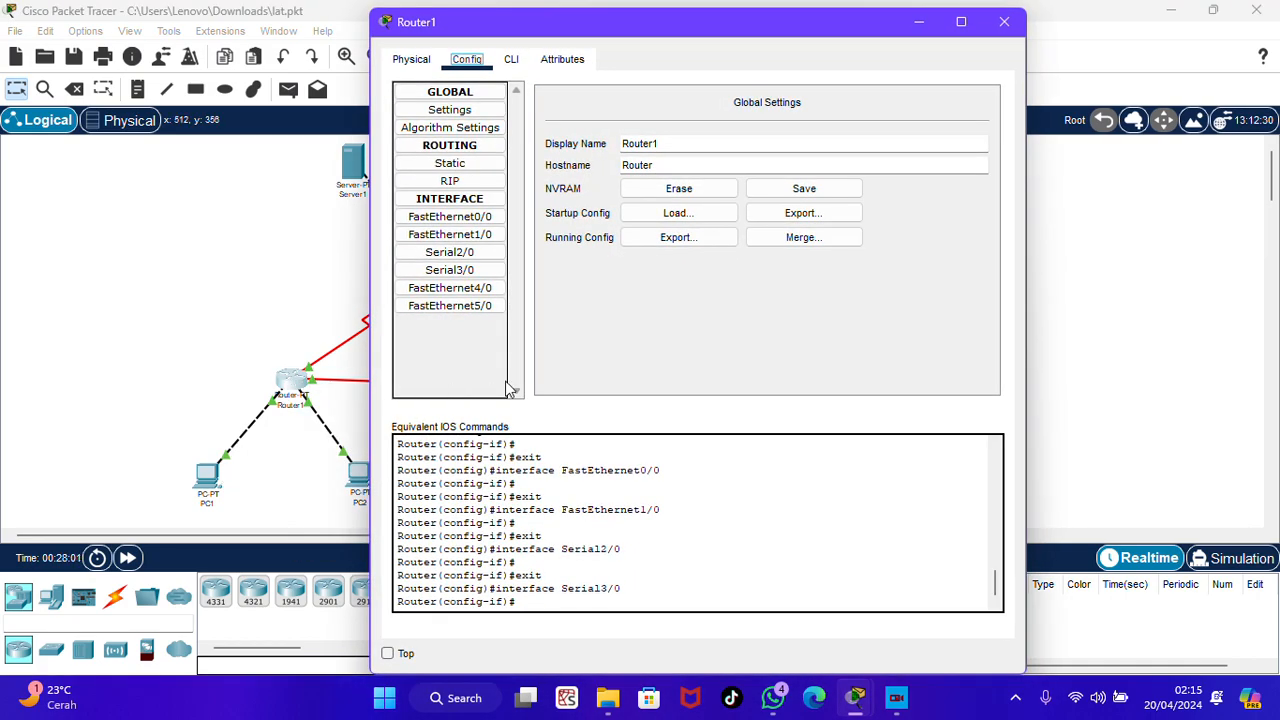
click(486, 220)
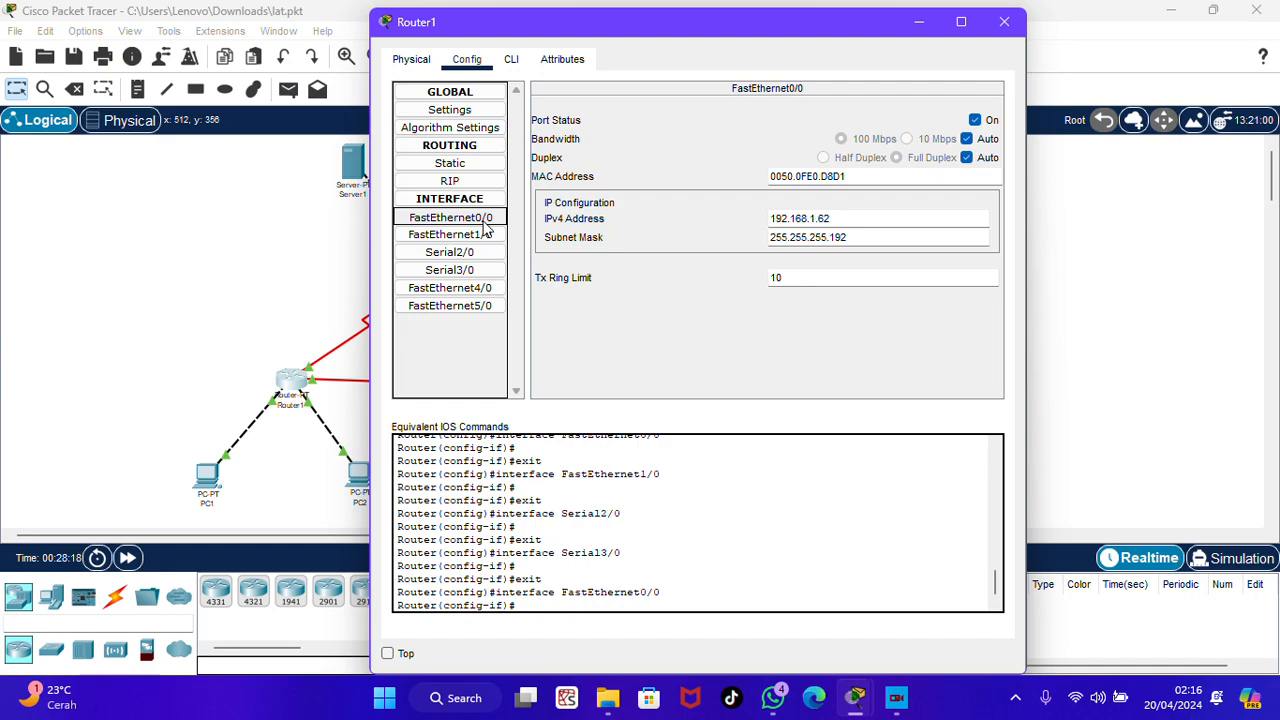
click(477, 236)
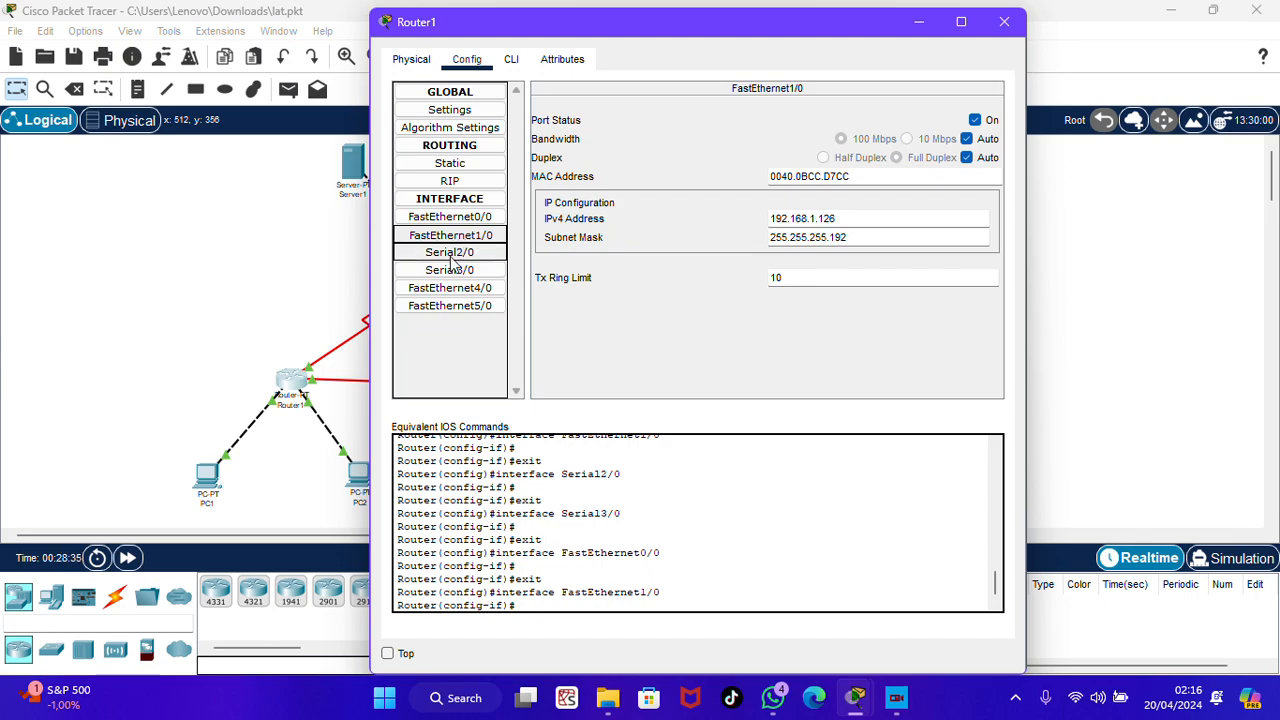
click(451, 256)
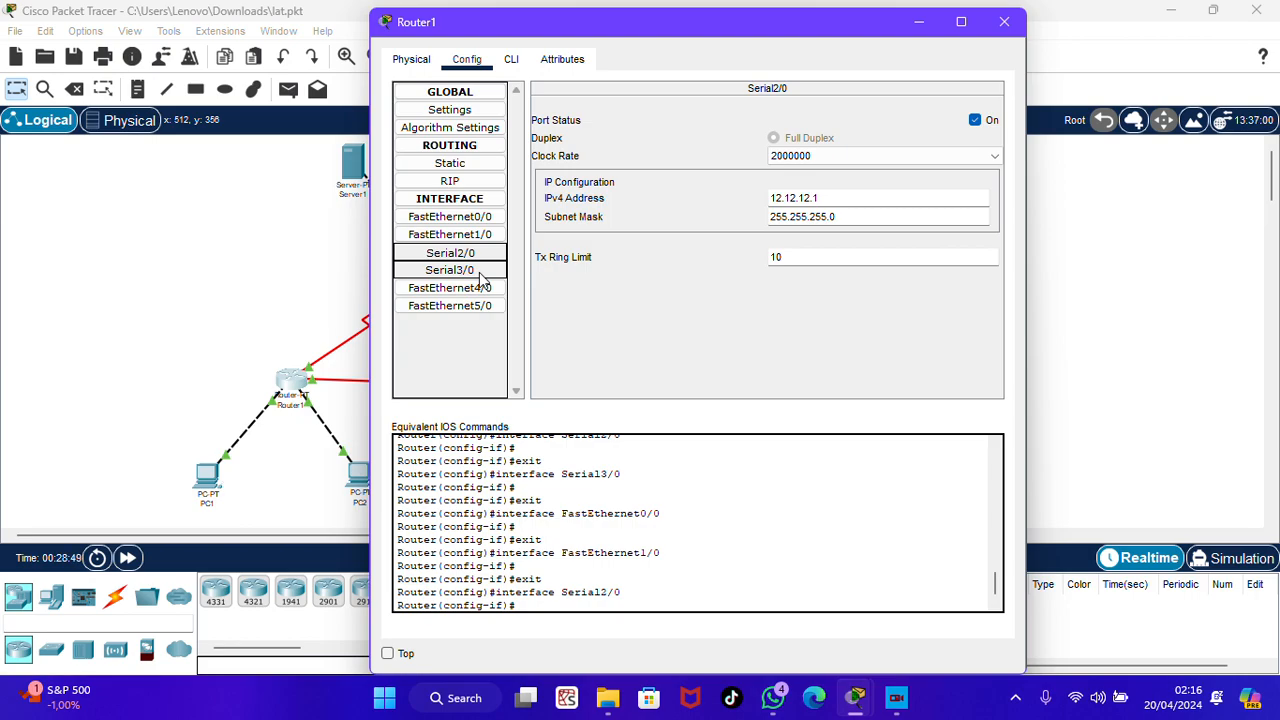
click(480, 272)
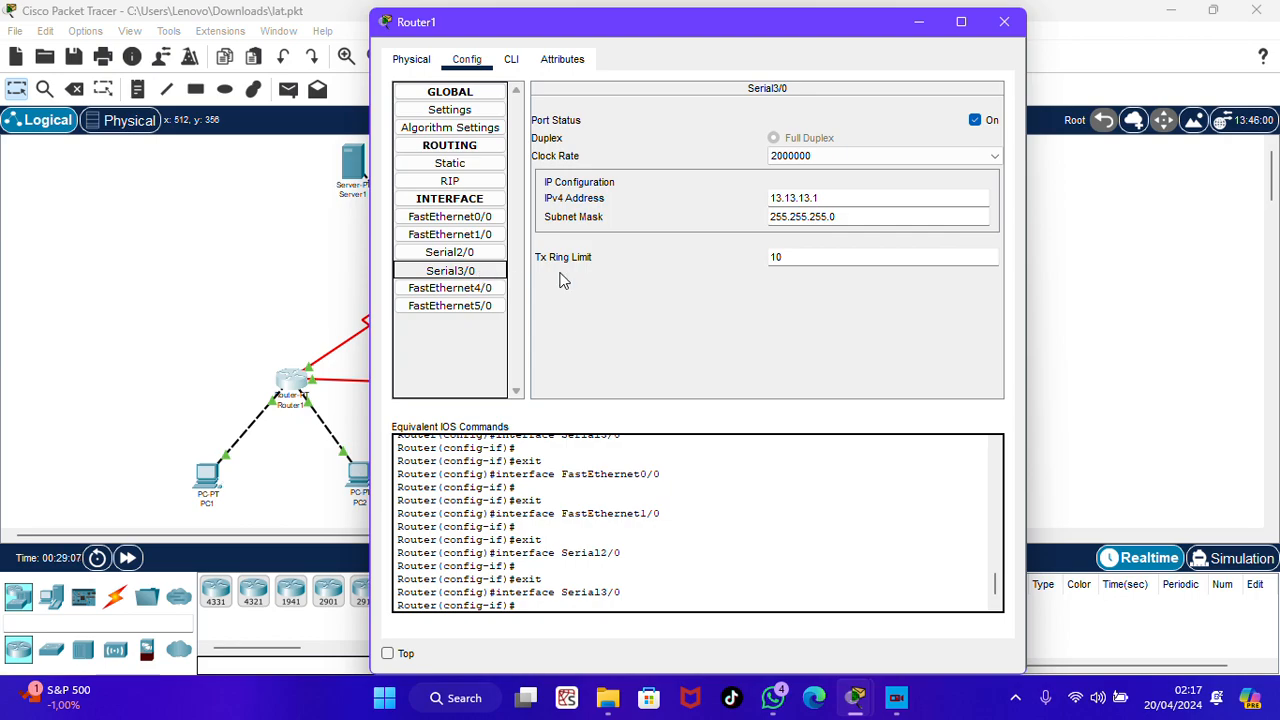
click(468, 293)
click(467, 306)
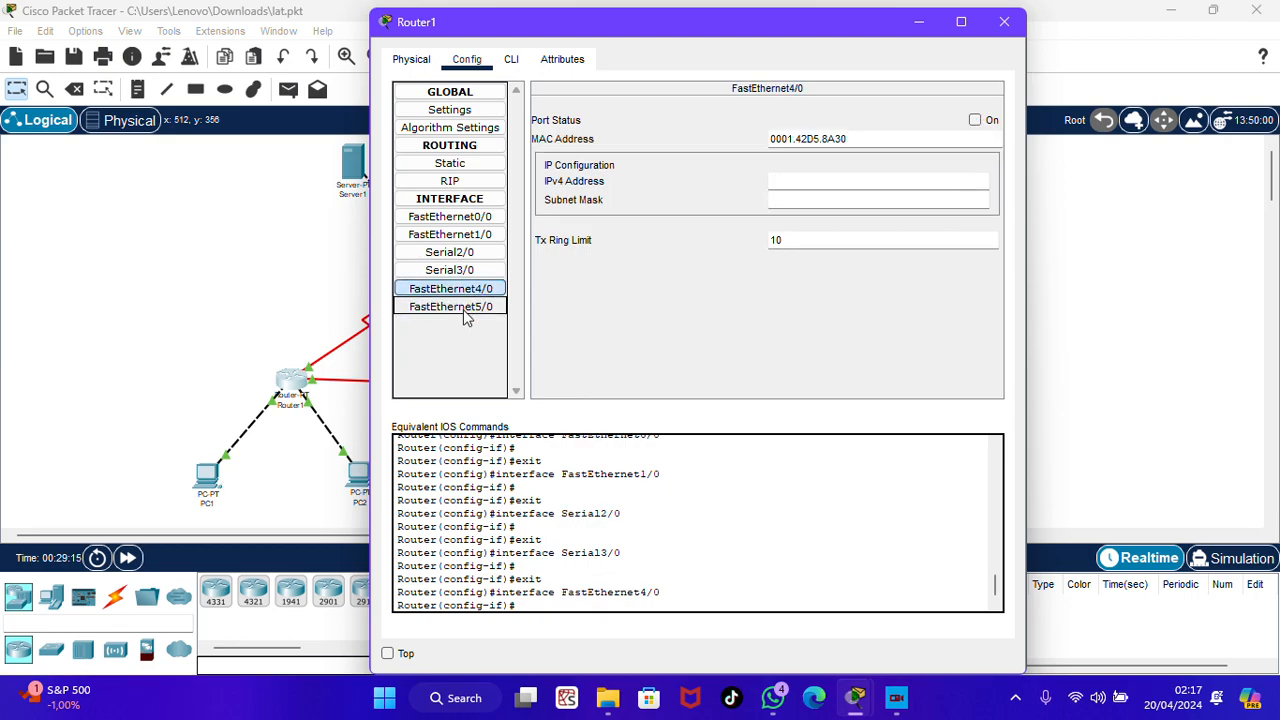
click(1004, 21)
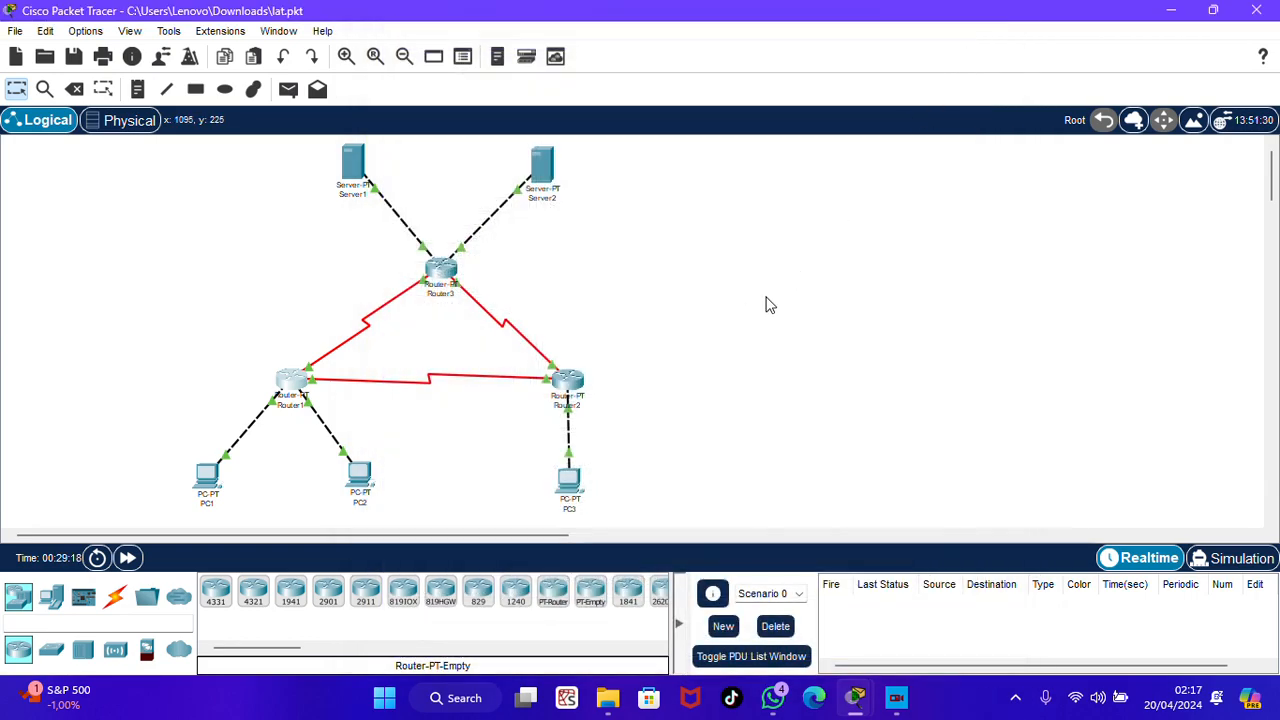
Inspect the IP address and subnet mask of Router2's FastEthernet0/0, Serial2/0 and Serial3/0 interfaces, and close its window.
click(566, 388)
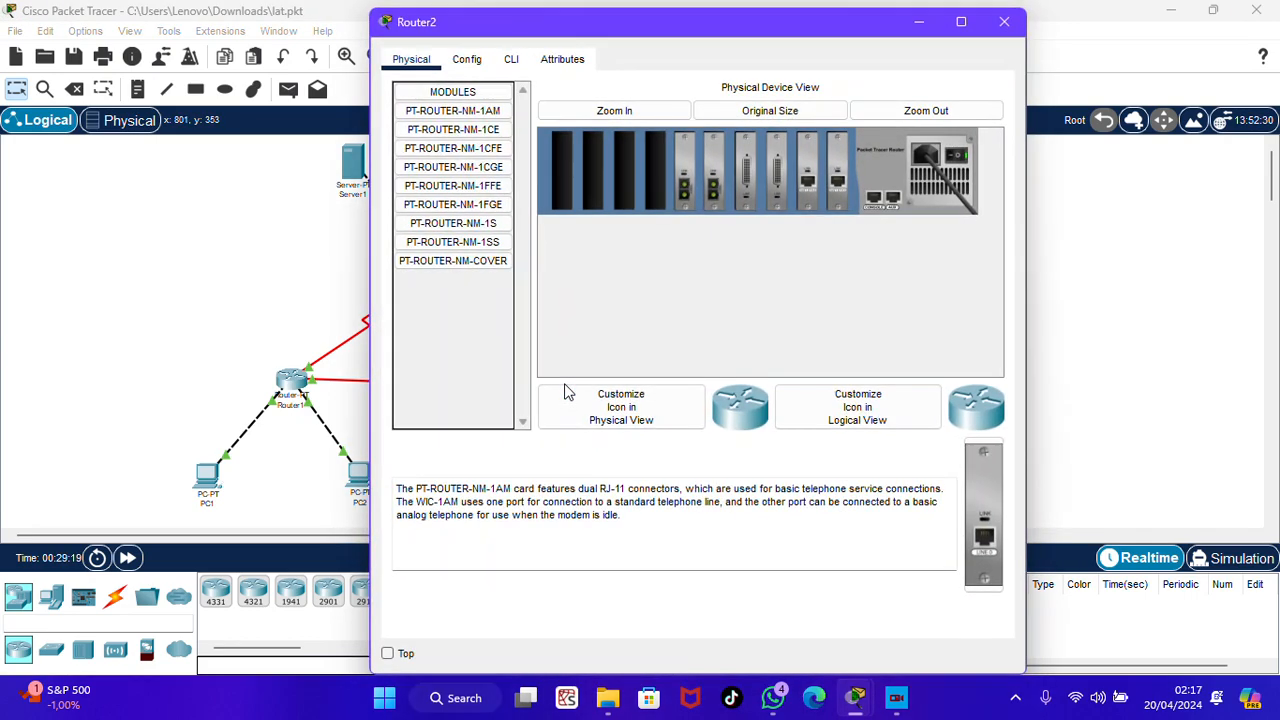
click(472, 62)
click(489, 219)
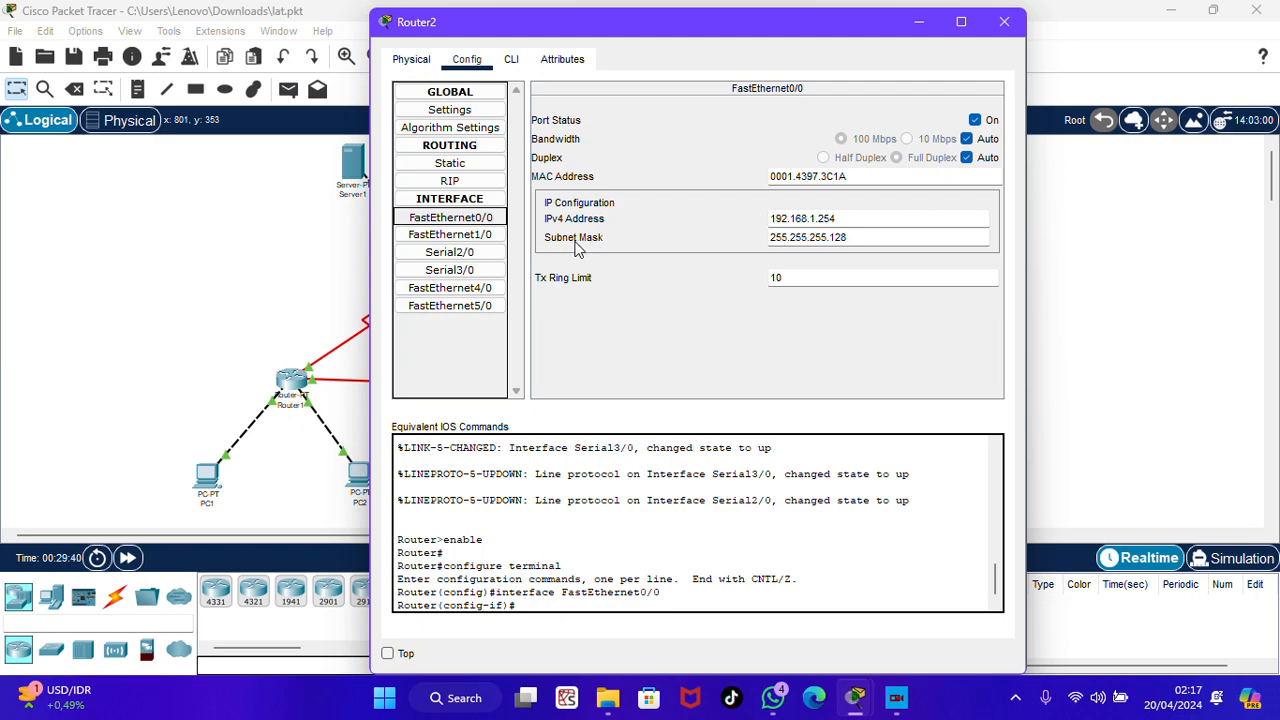
click(465, 252)
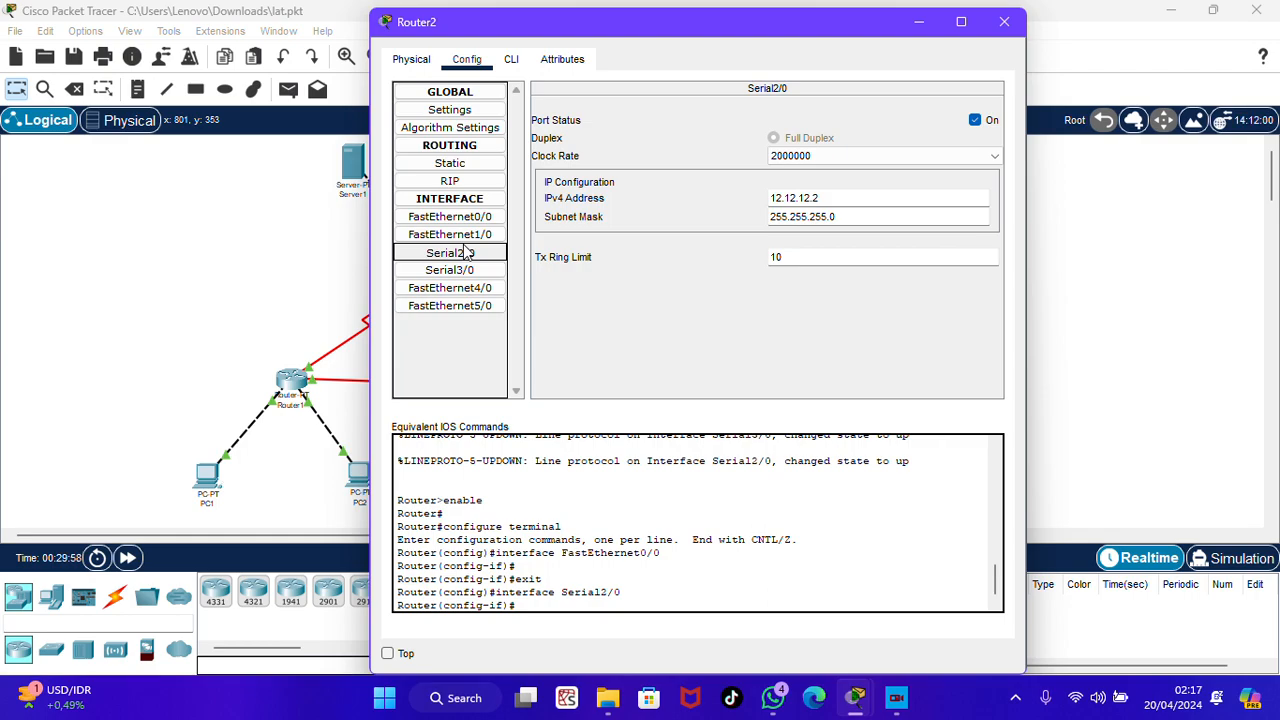
click(455, 271)
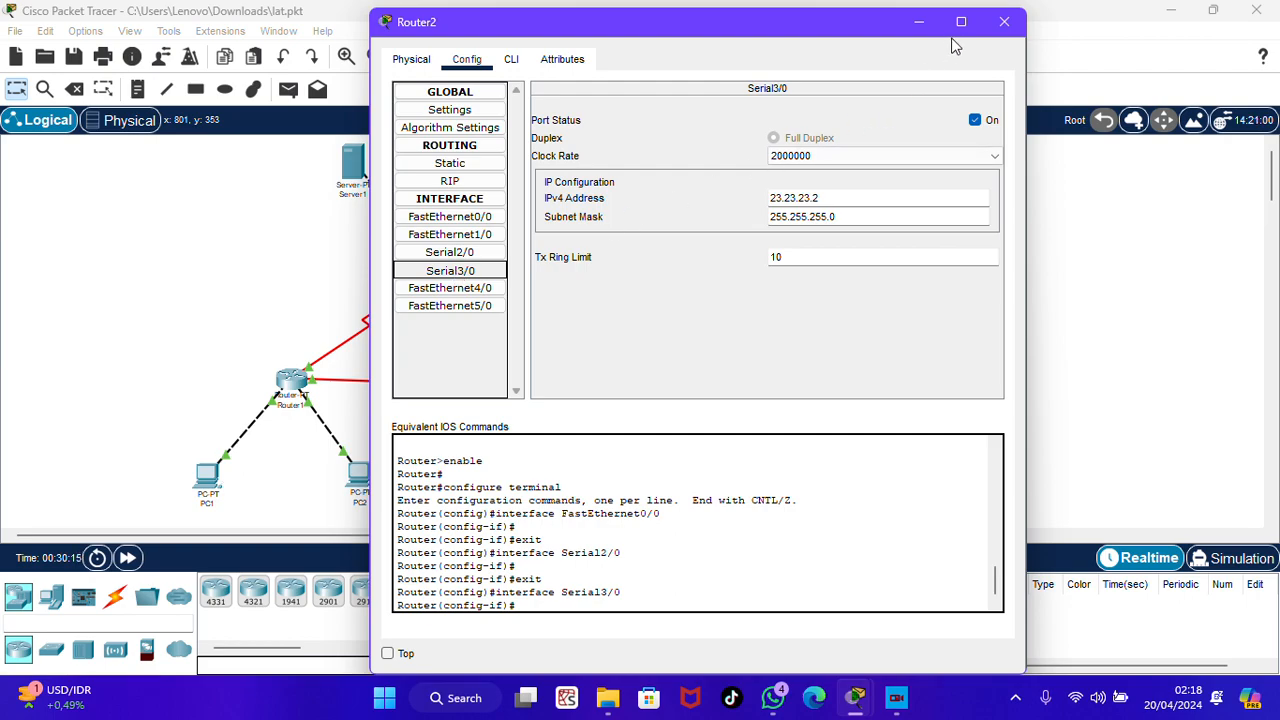
click(1005, 22)
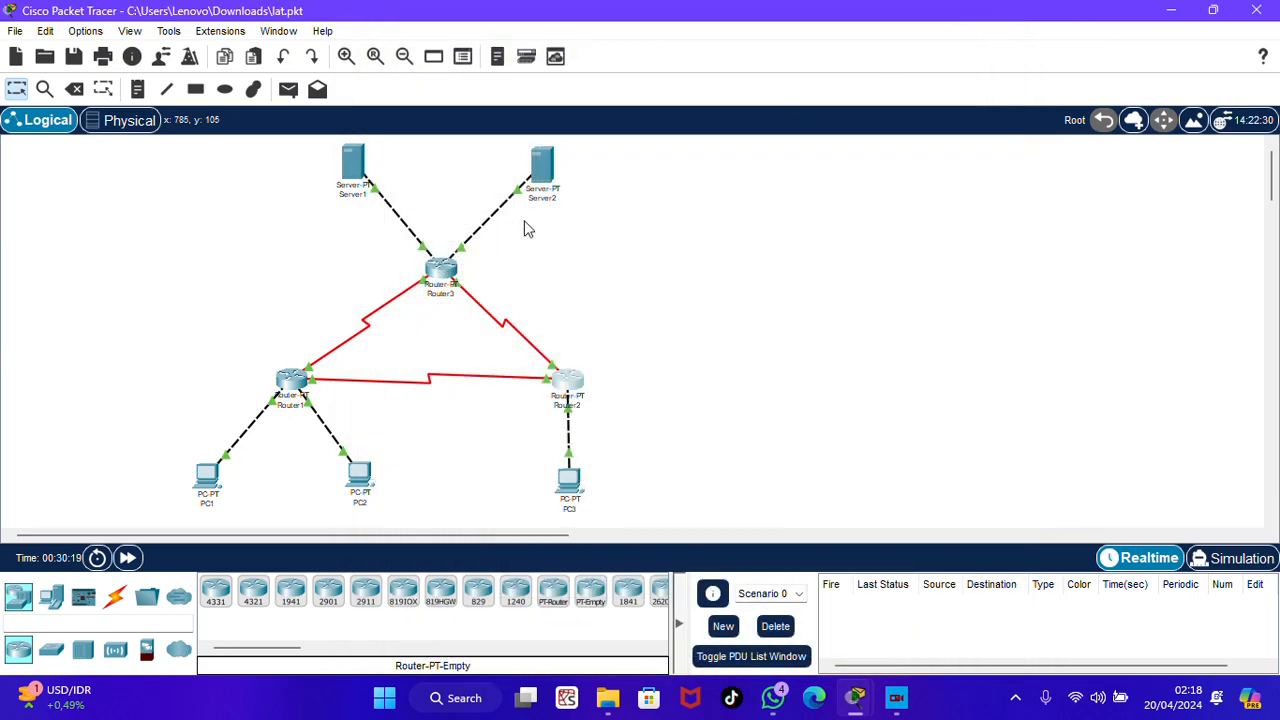
Inspect the IP settings of Router3's FastEthernet0/0, FastEthernet1/0, Serial2/0 and Serial3/0 interfaces, and close its window.
click(440, 290)
click(466, 59)
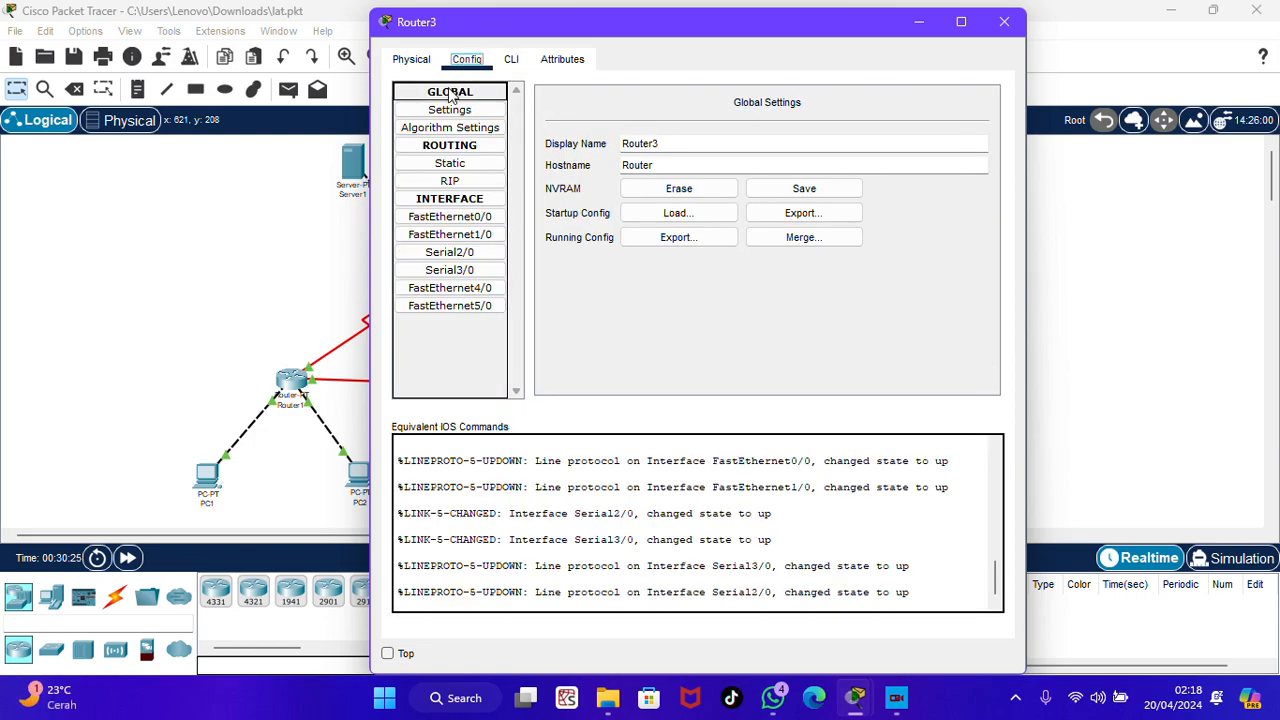
click(474, 217)
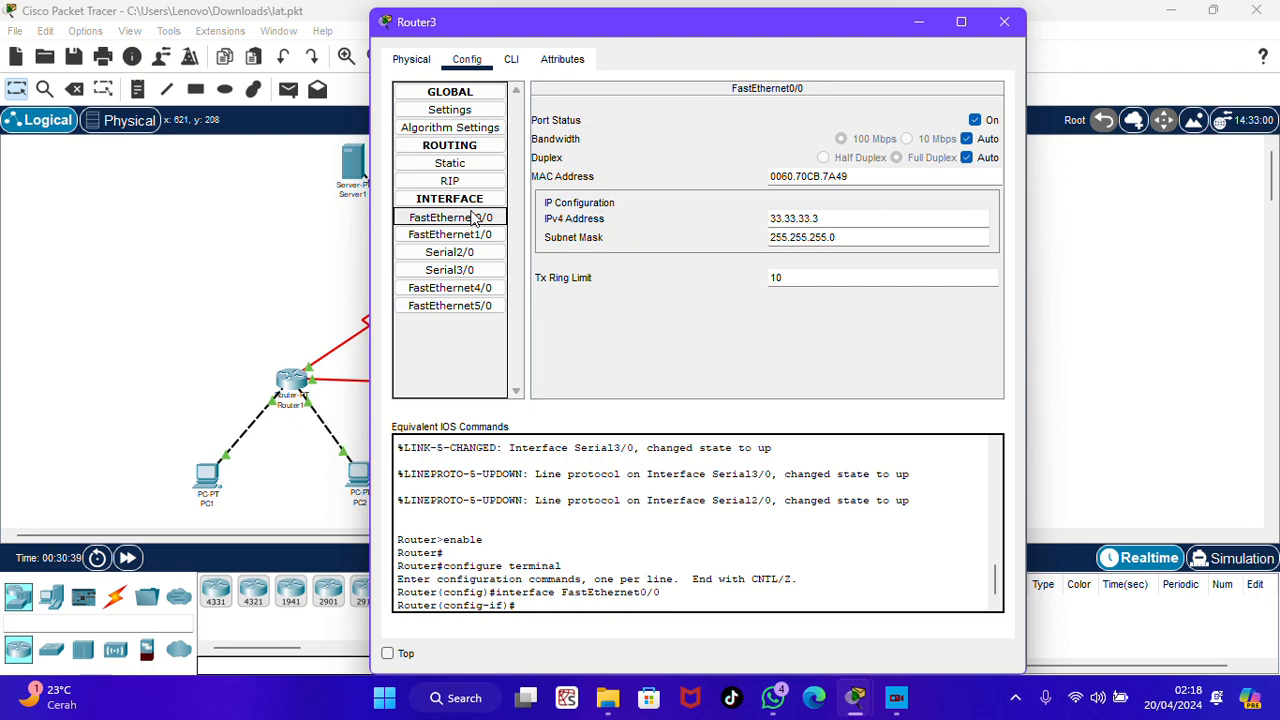
click(440, 236)
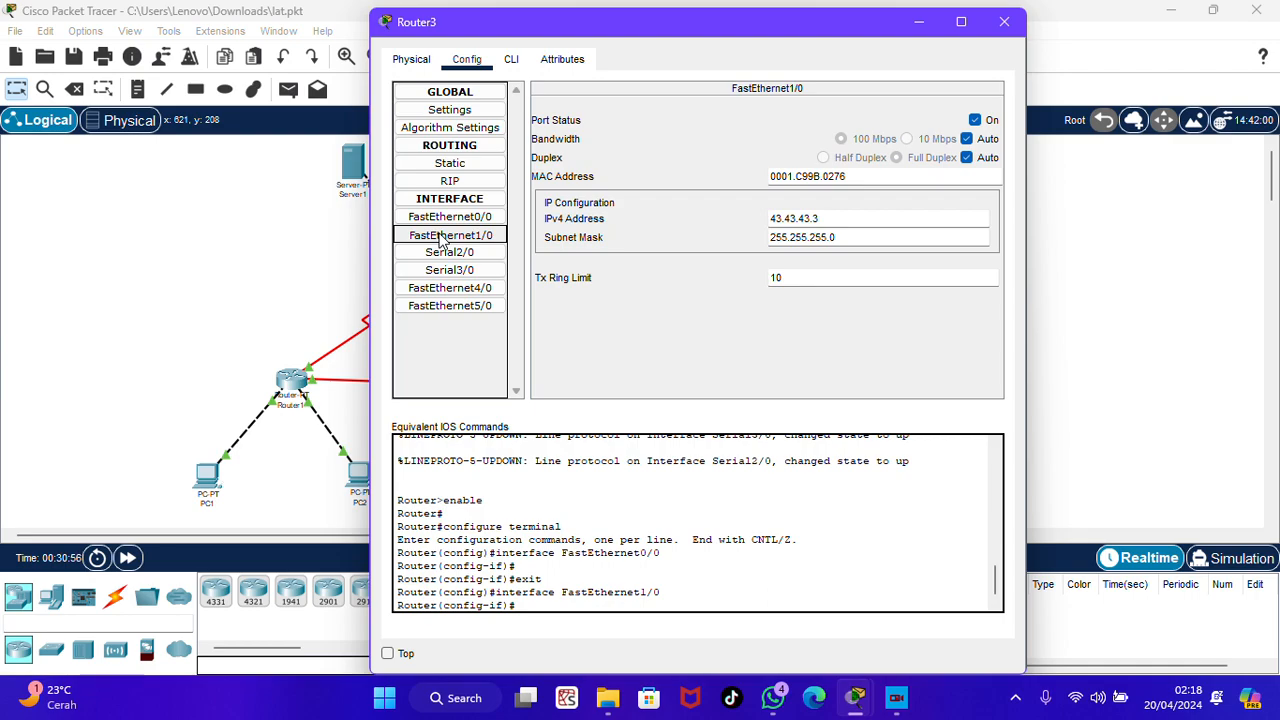
click(445, 255)
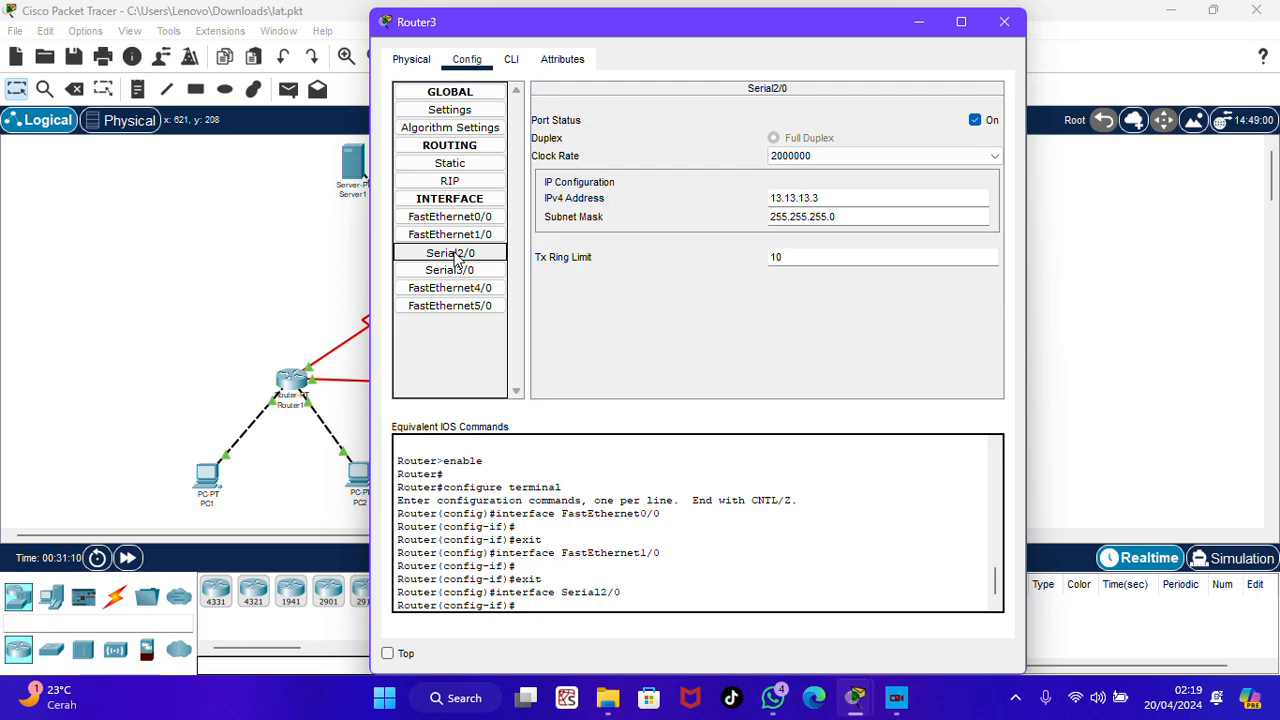
click(455, 276)
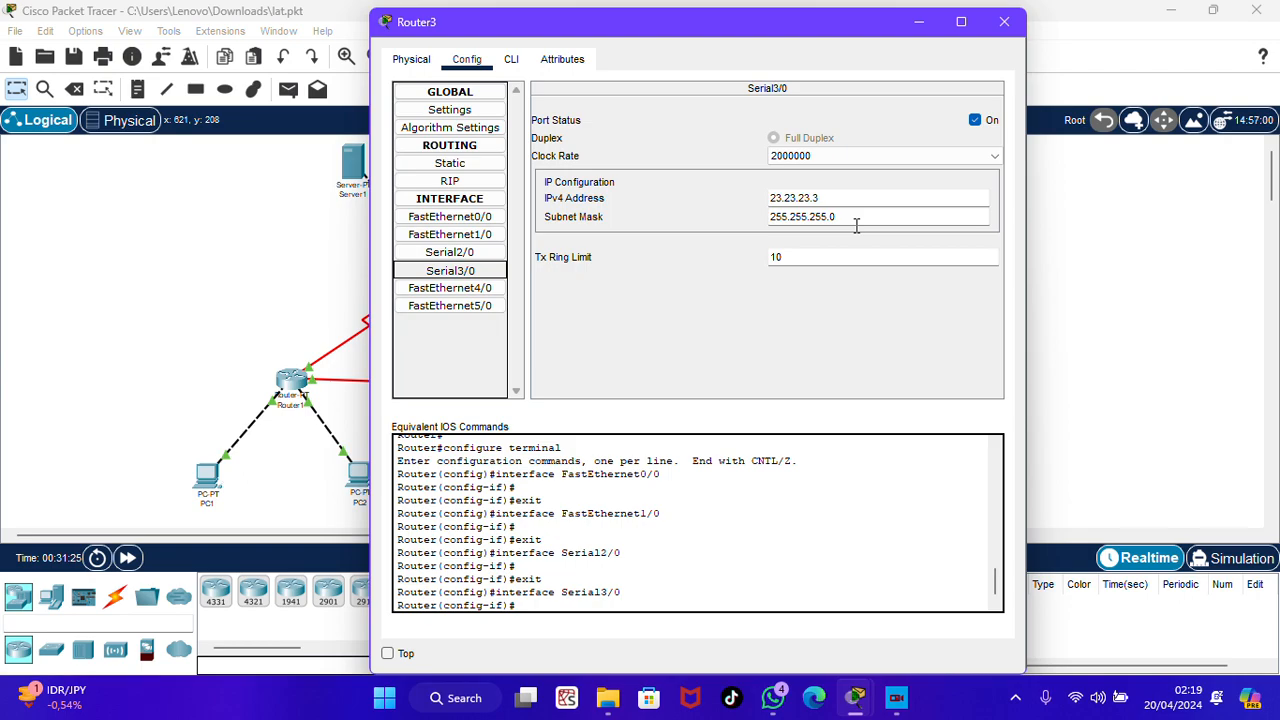
click(1004, 21)
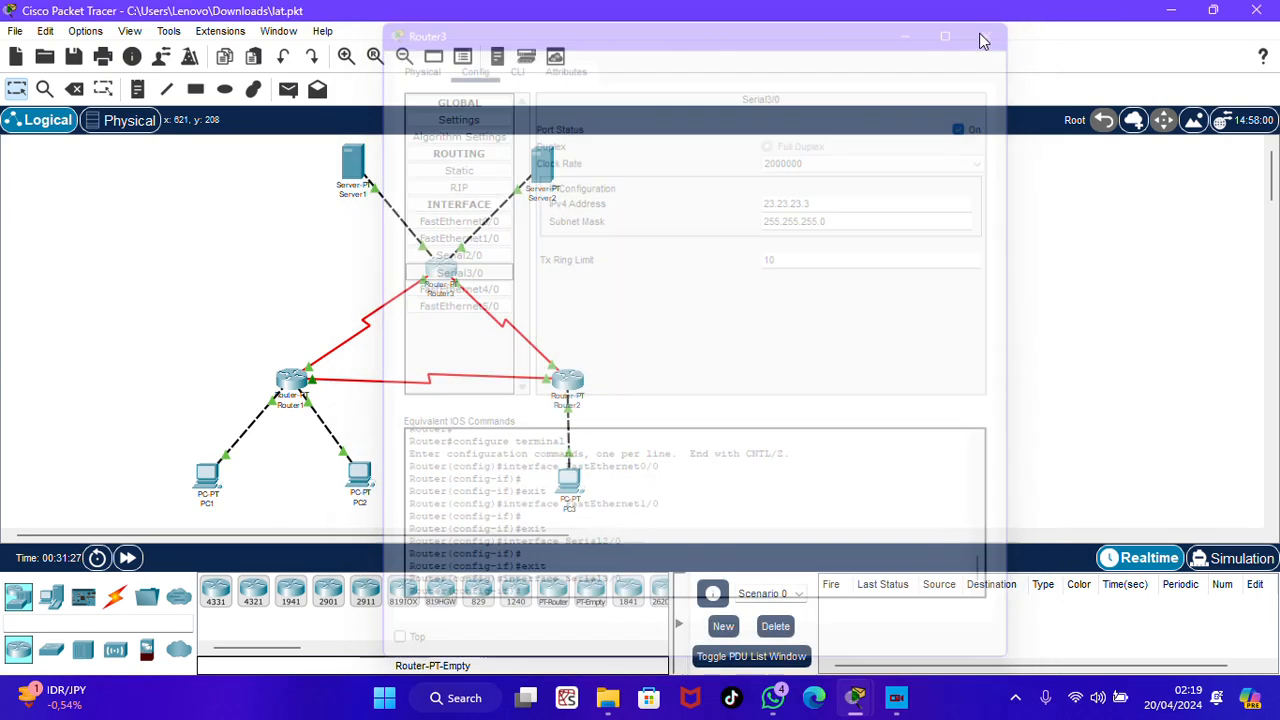
Review the static IPv4 address, subnet mask and default gateway in the IP configuration of Server1 and Server2.
click(348, 165)
click(470, 60)
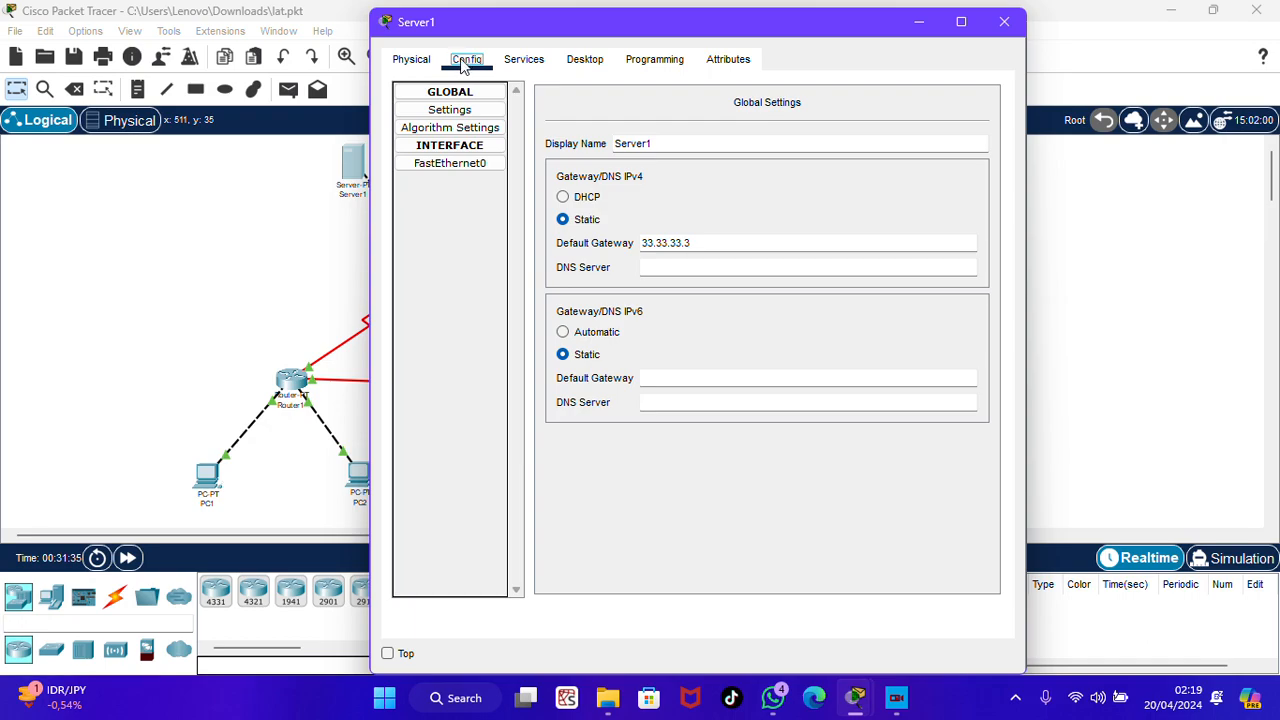
click(585, 60)
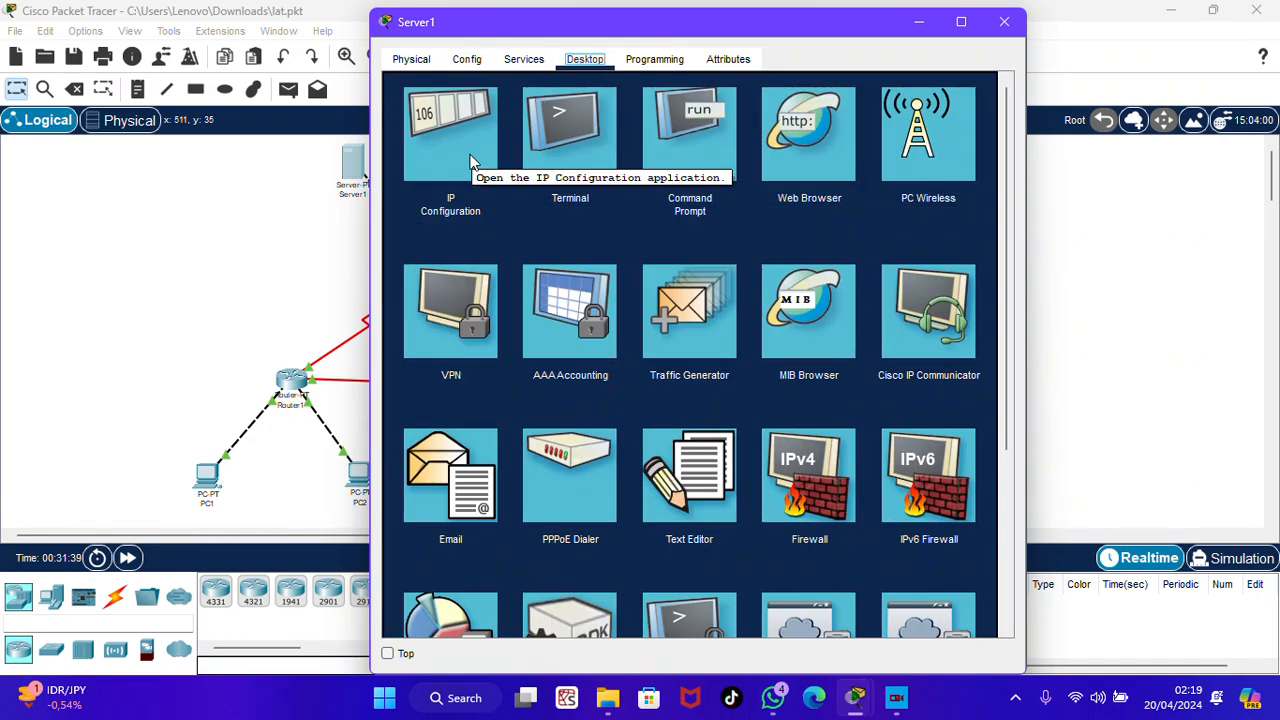
click(473, 162)
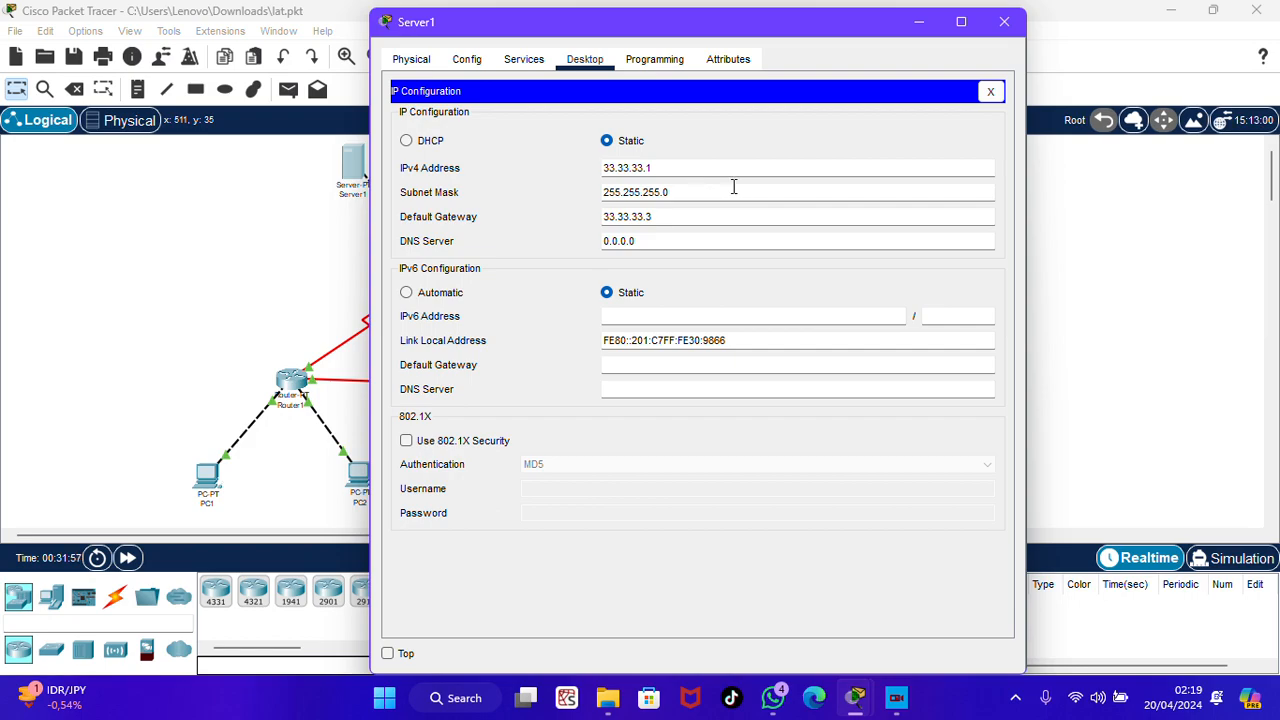
click(1004, 21)
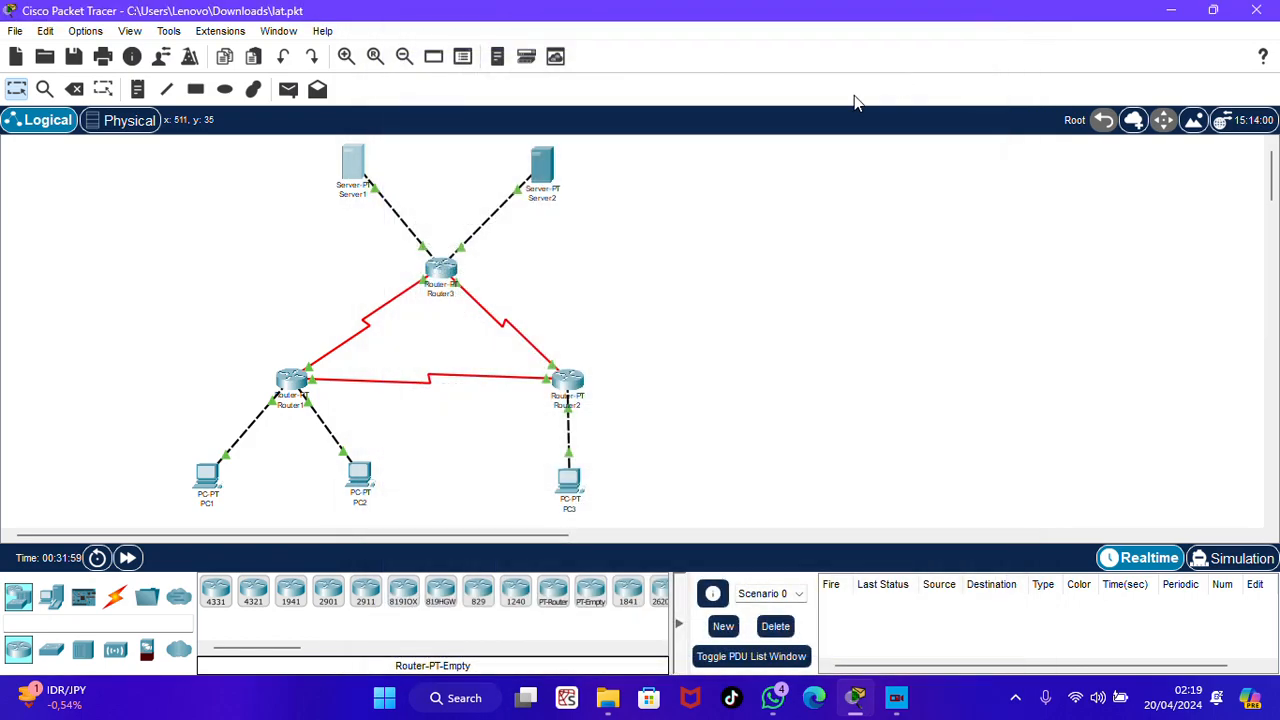
click(548, 178)
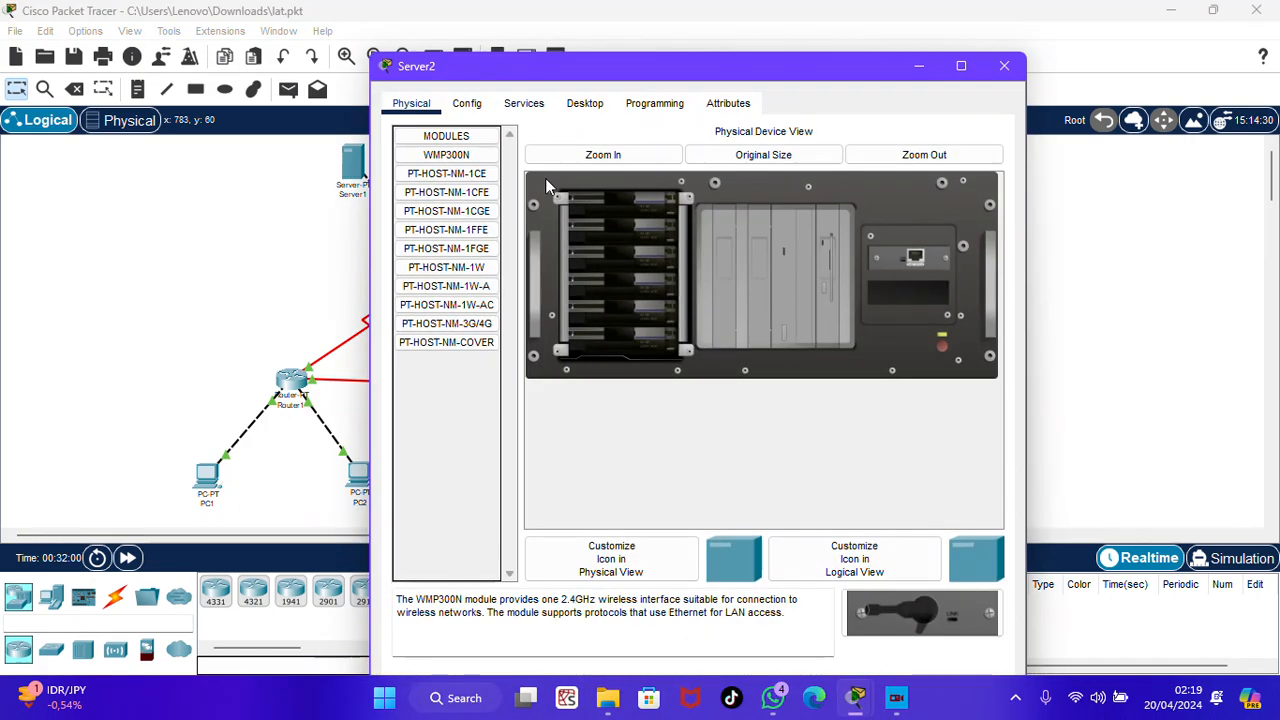
click(583, 103)
click(469, 178)
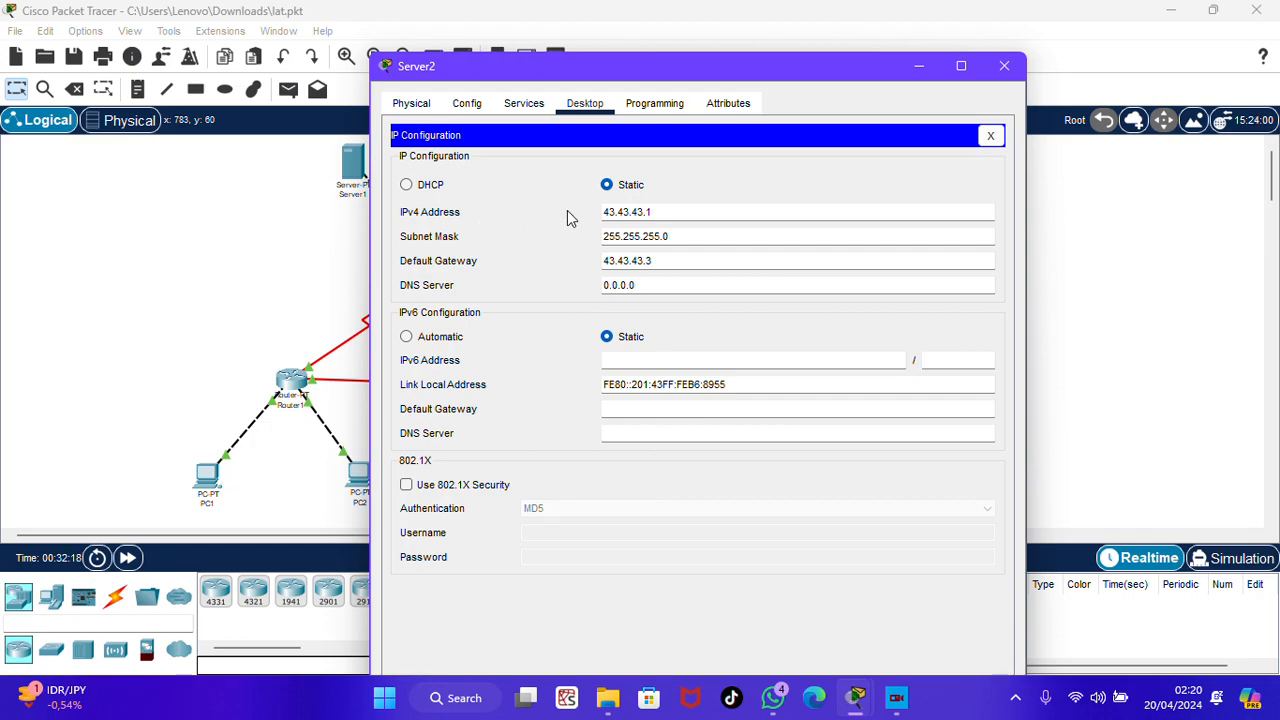
click(1003, 68)
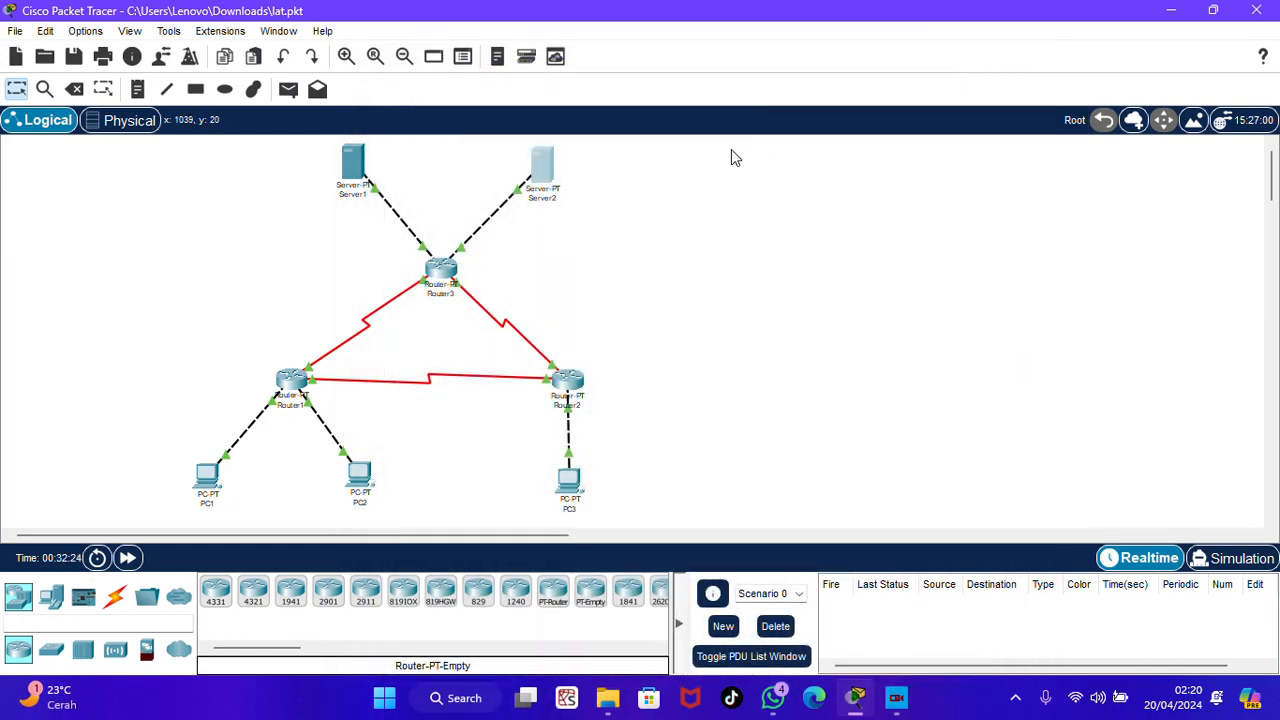
Recheck the IPv4 address and subnet mask of Router3's FastEthernet0/0 interface, and close its window.
click(447, 283)
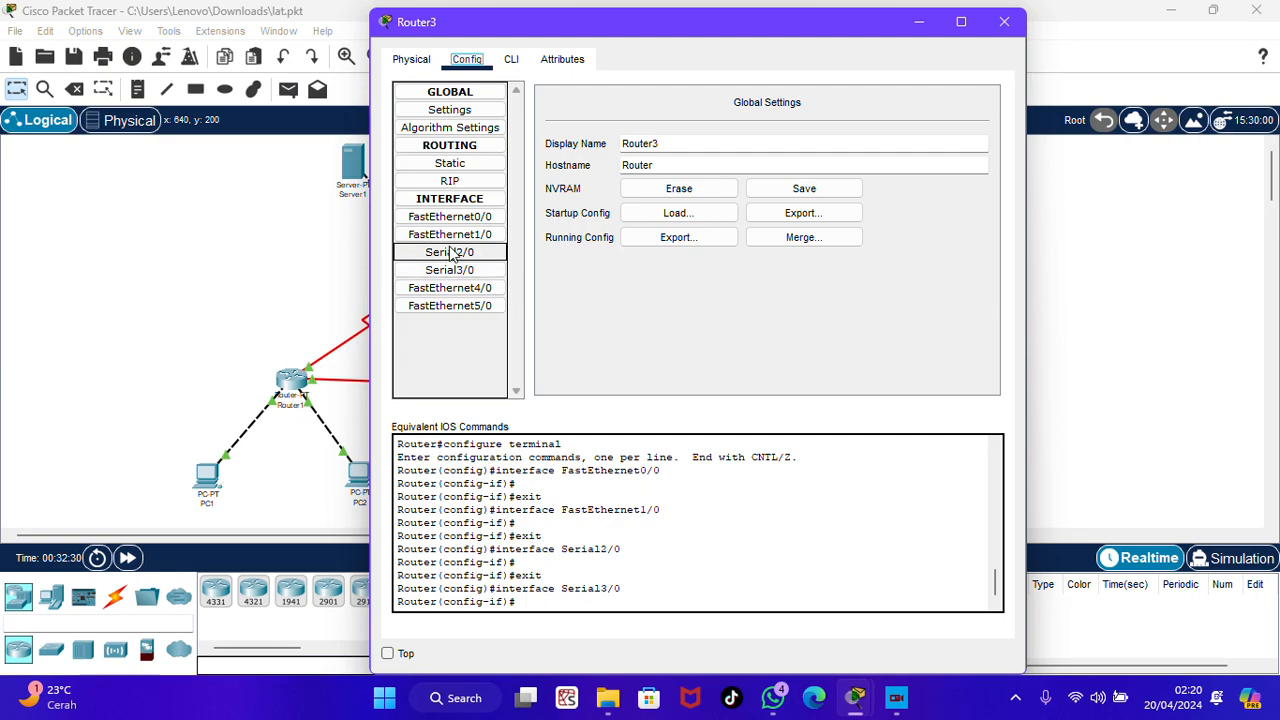
click(459, 219)
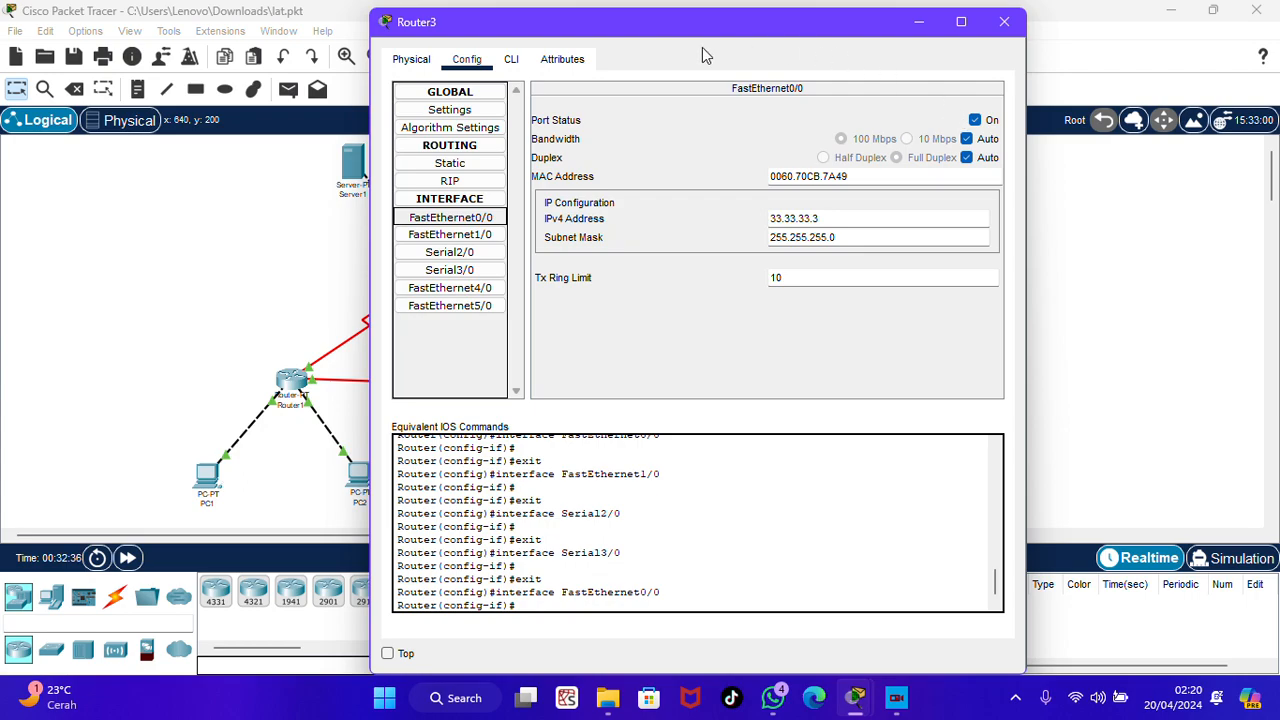
click(1004, 24)
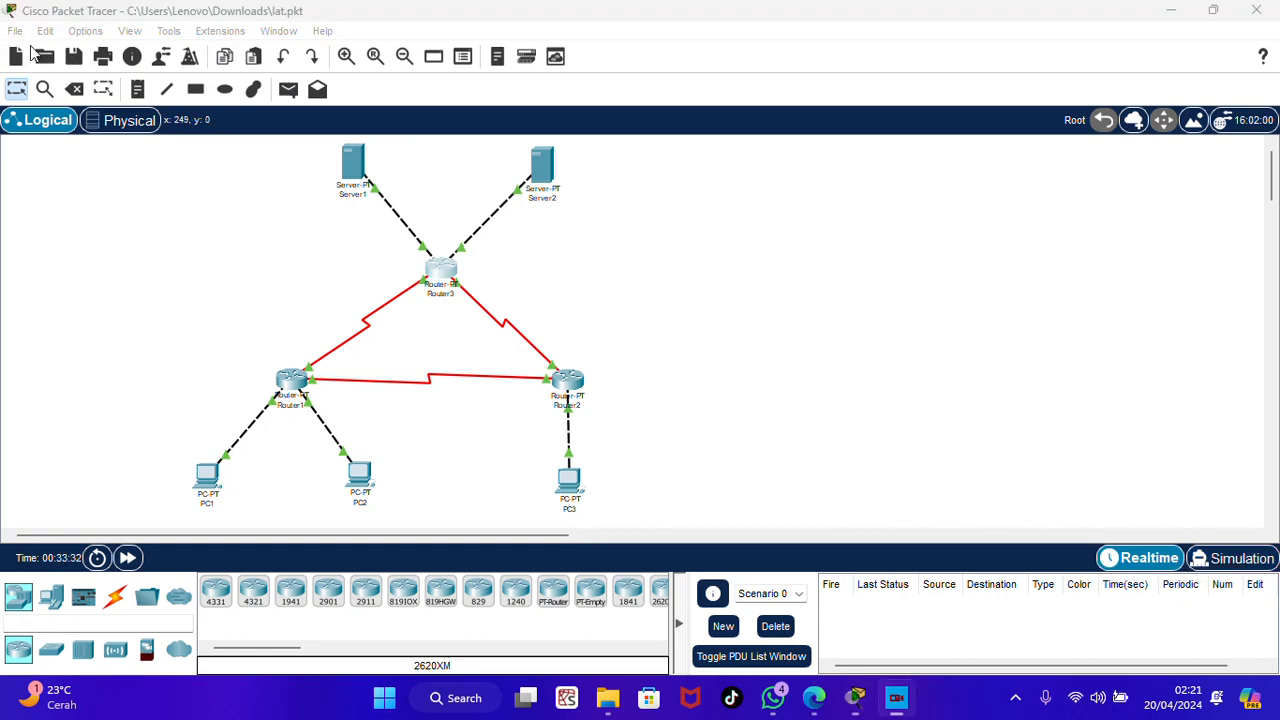
Change the network to Simulation mode and consult the simple PDU scenarios on the ROUTING STATIK page in the browser before returning to Packet Tracer.
click(1240, 563)
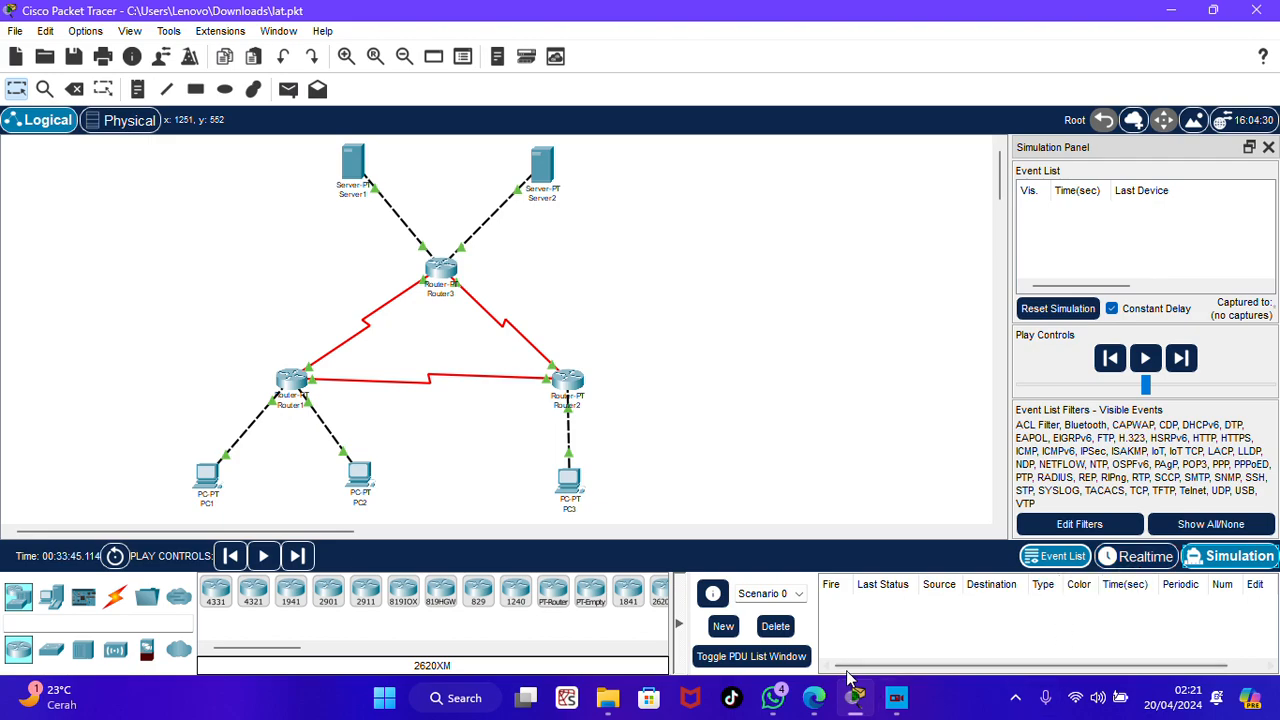
click(810, 703)
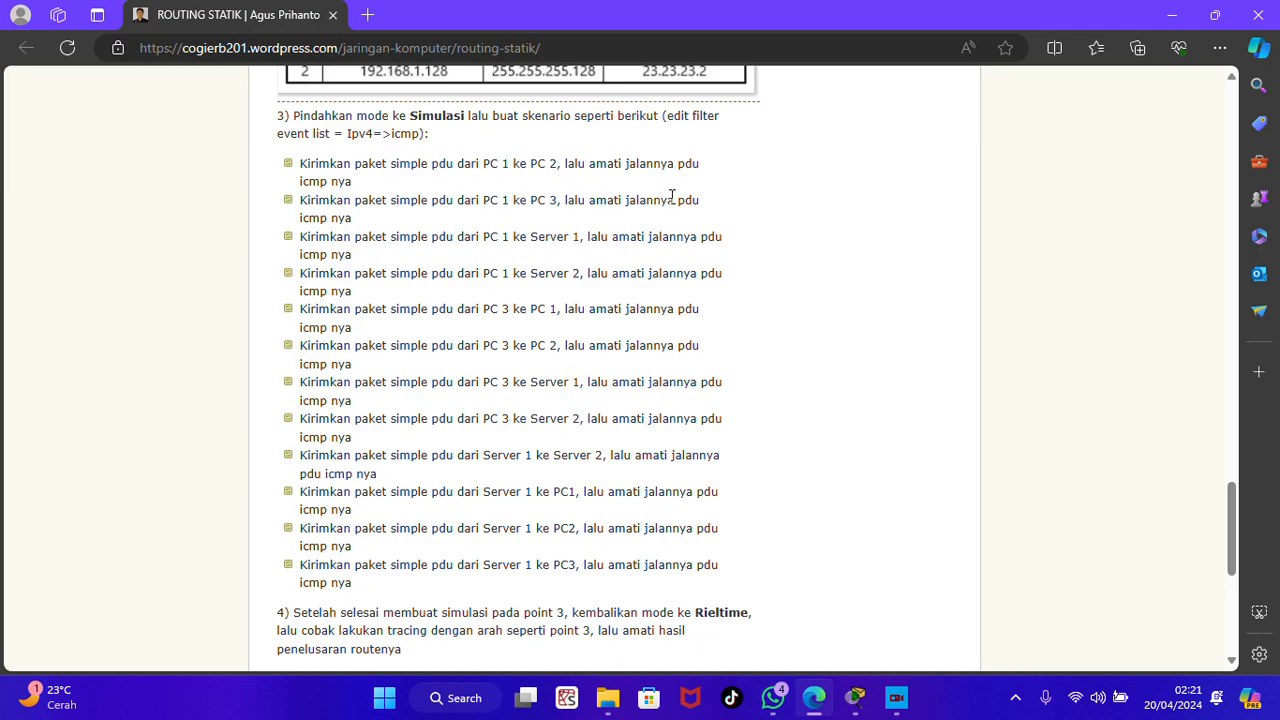
click(855, 697)
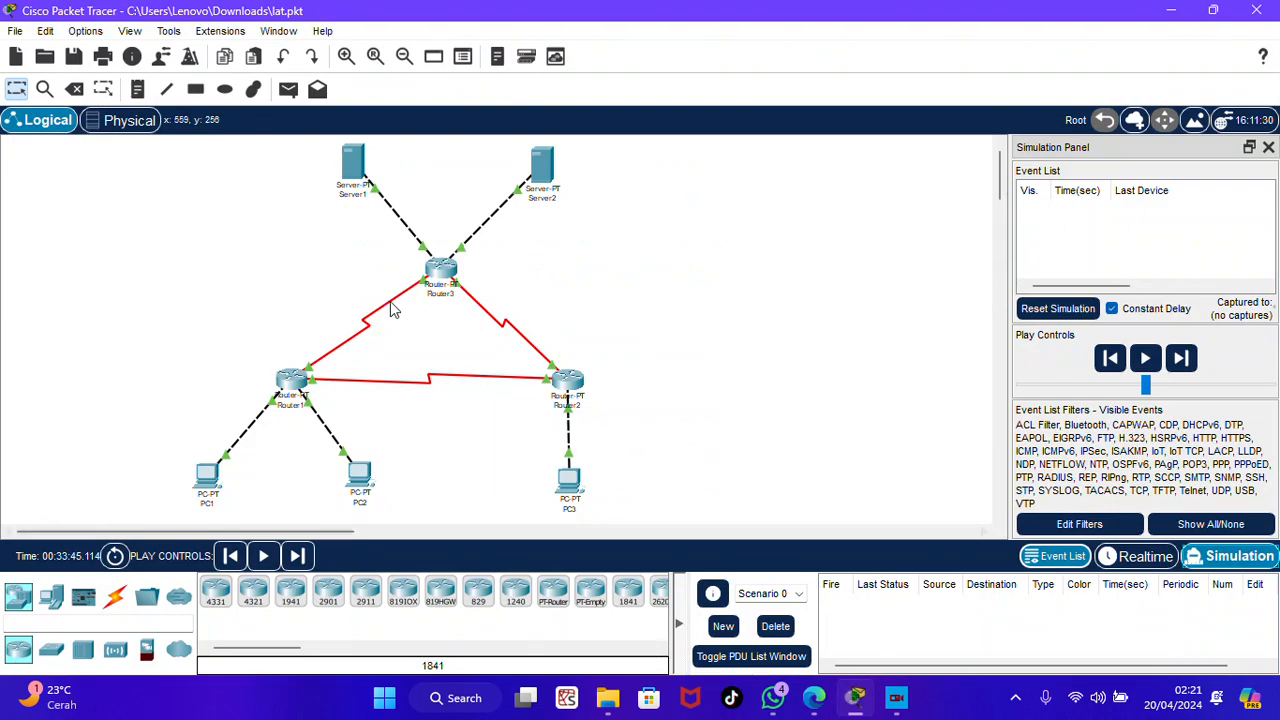
Send a simple PDU from PC1 to PC2 and advance the simulation event by event until the reply reaches PC1.
click(289, 90)
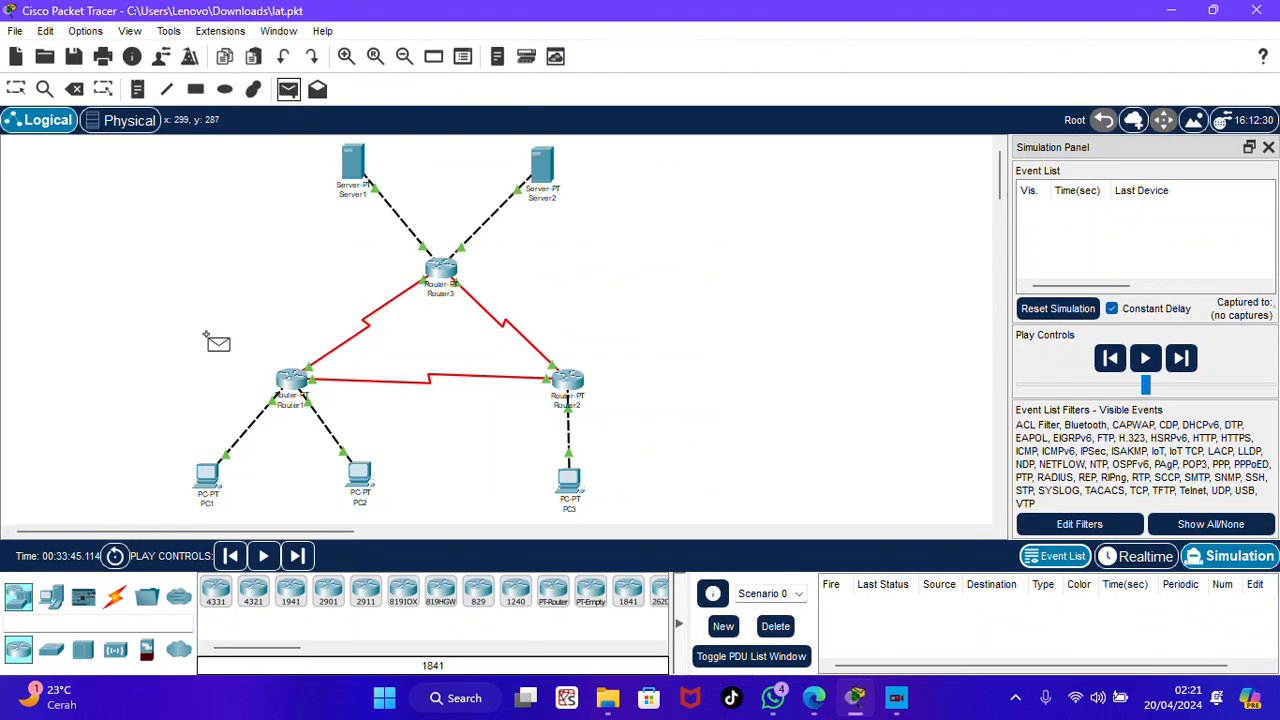
click(208, 470)
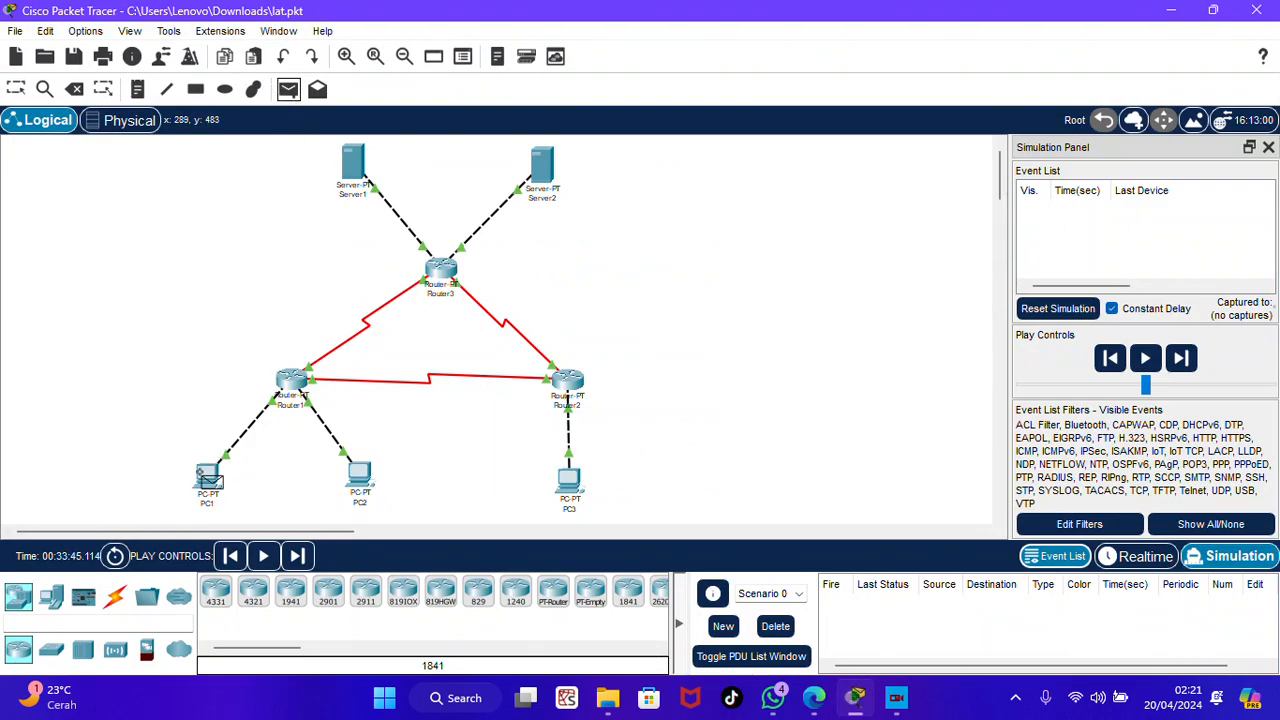
click(356, 474)
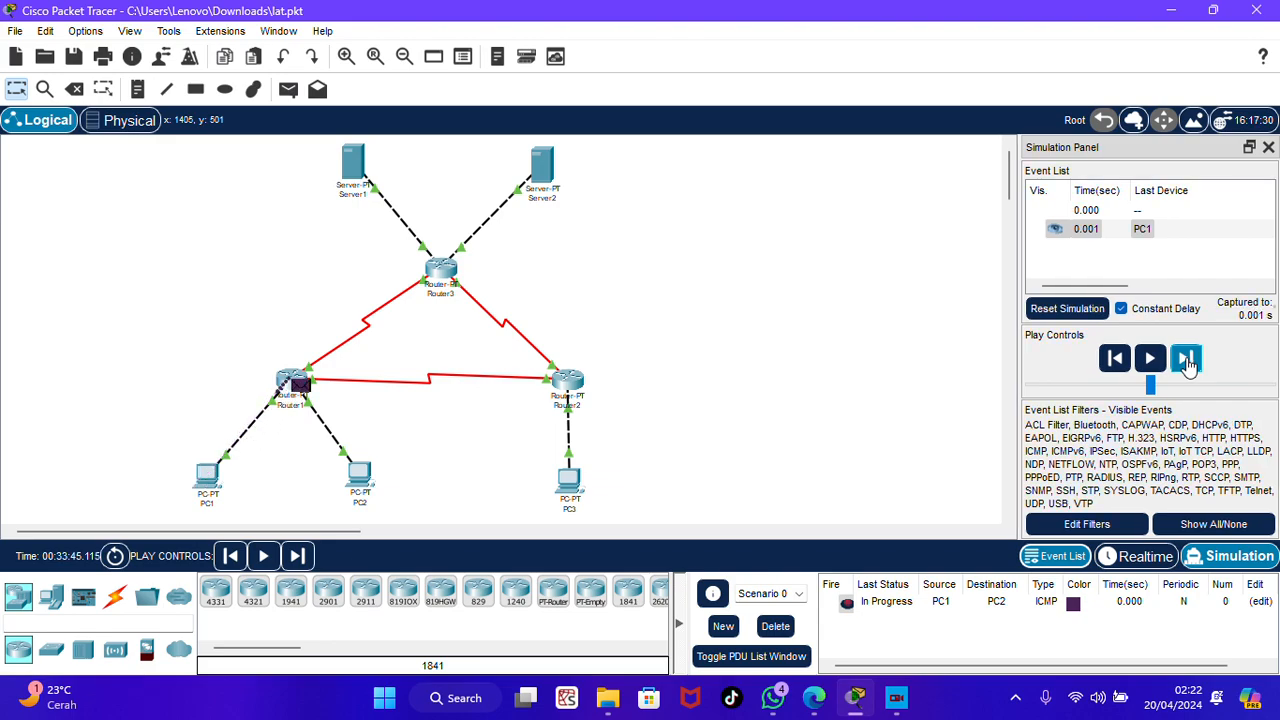
click(1186, 362)
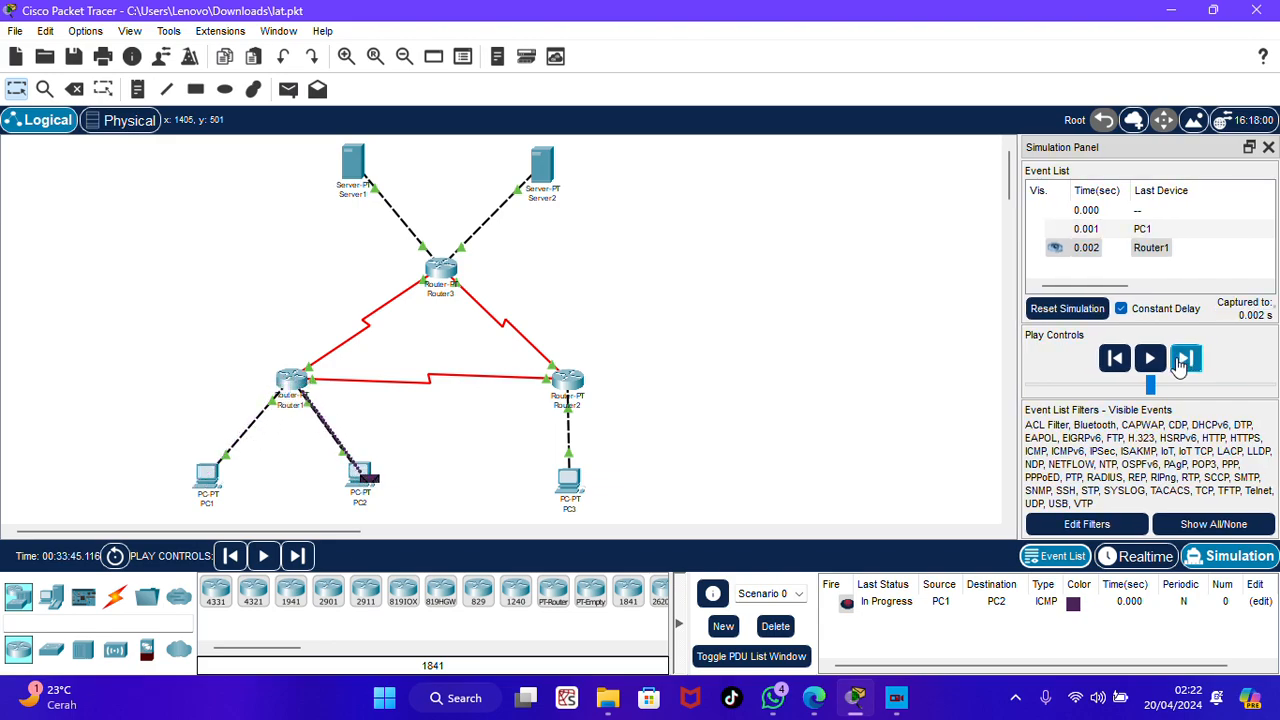
click(1180, 365)
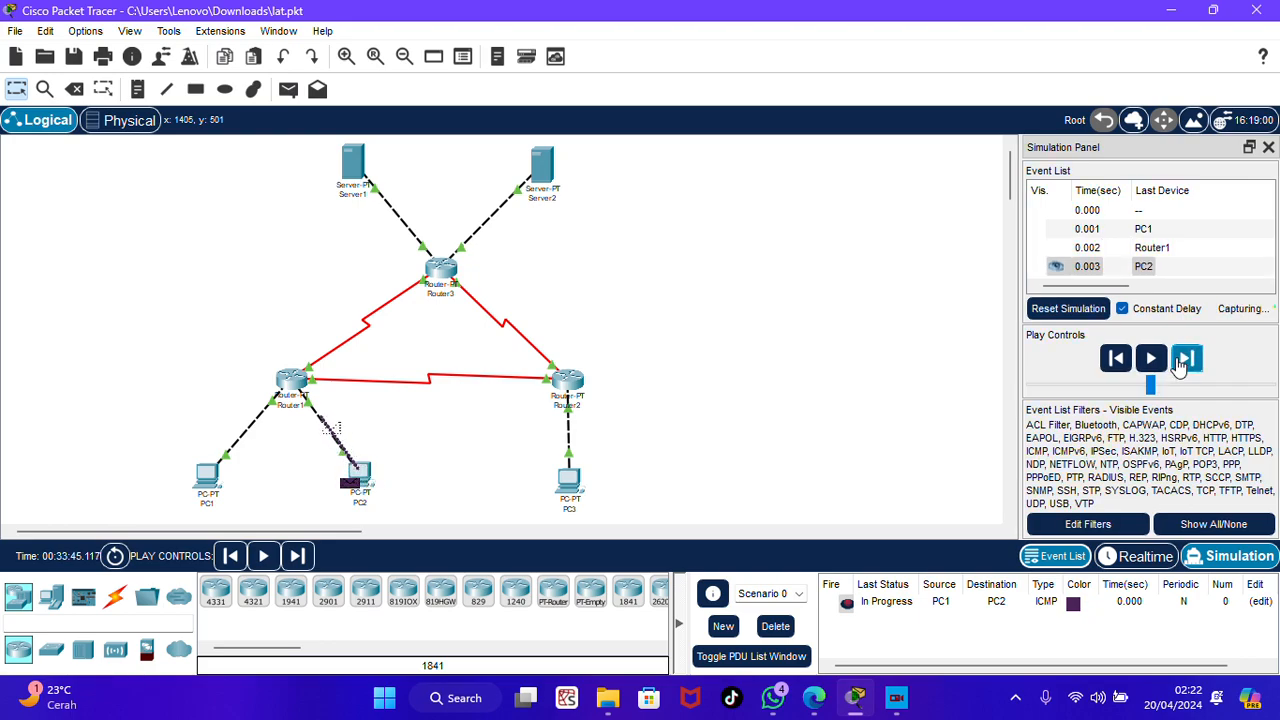
click(1180, 365)
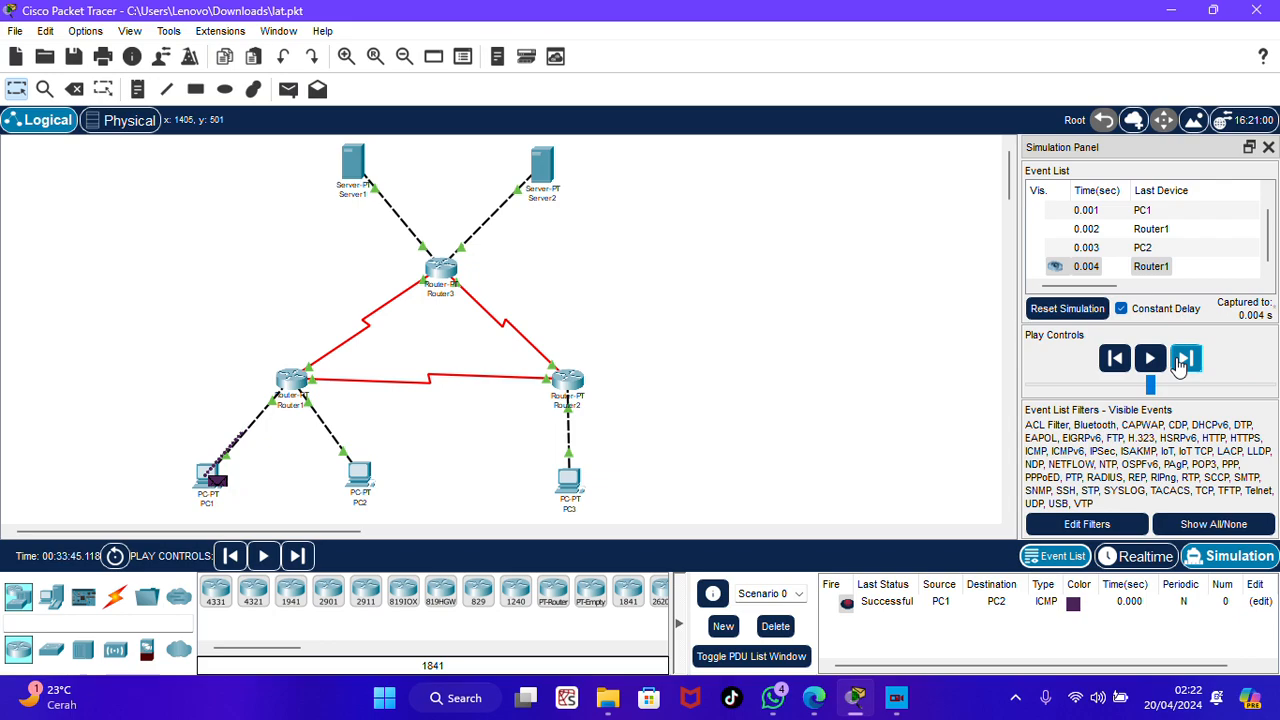
Delete the PC1-to-PC2 scenario, look up the second scenario on the browser's exercise page, and return to Packet Tracer.
click(776, 626)
click(815, 698)
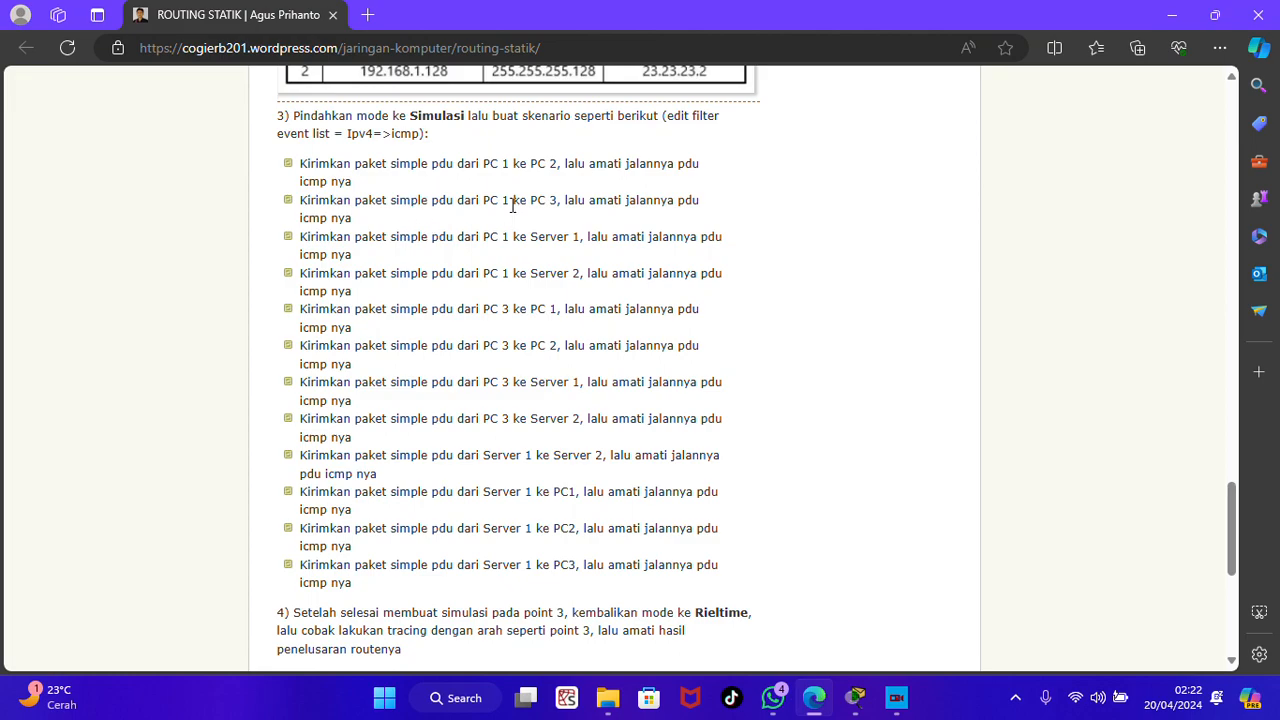
click(855, 697)
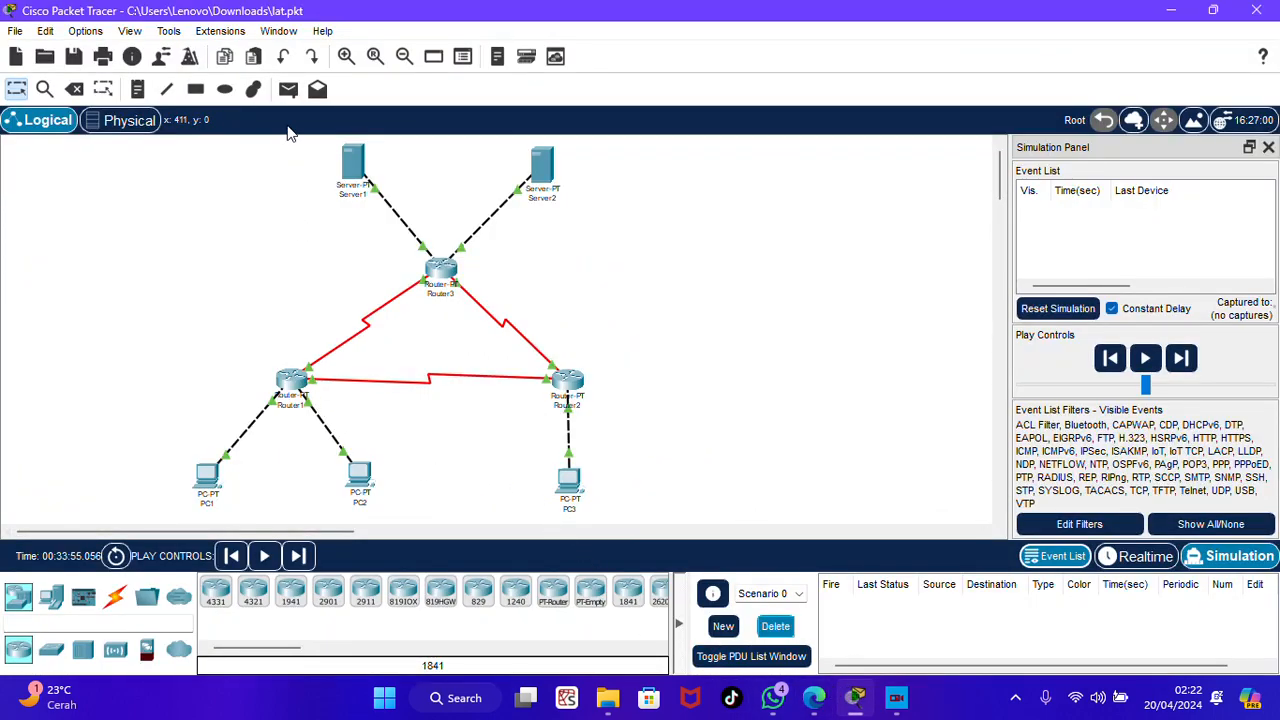
Send a simple PDU from PC1 to PC3 and advance the simulation event by event until the reply reaches PC1.
click(288, 89)
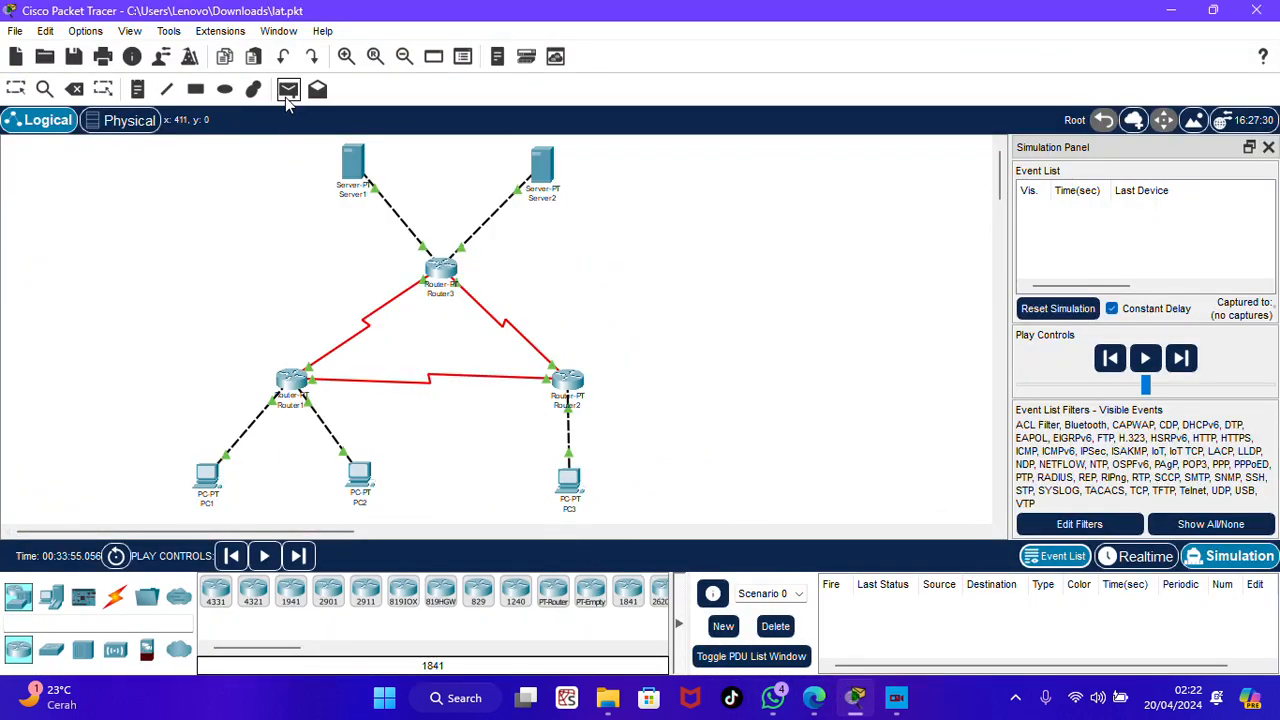
click(570, 482)
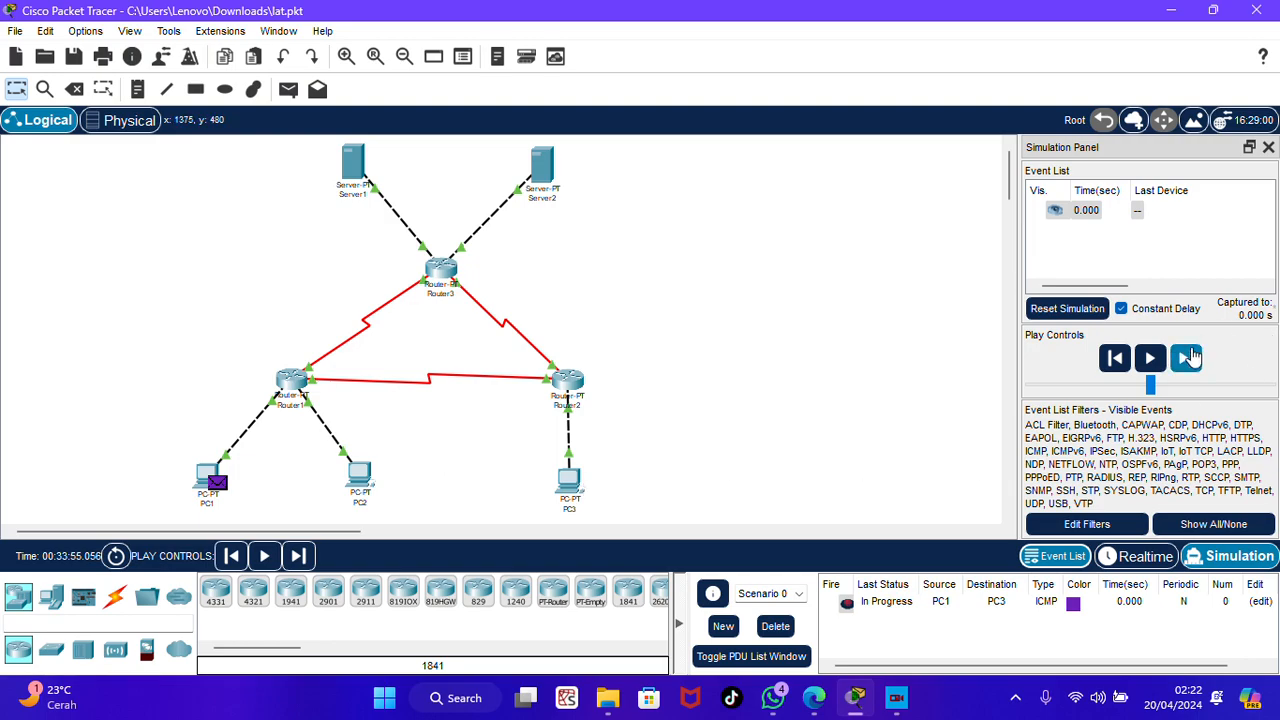
click(1187, 358)
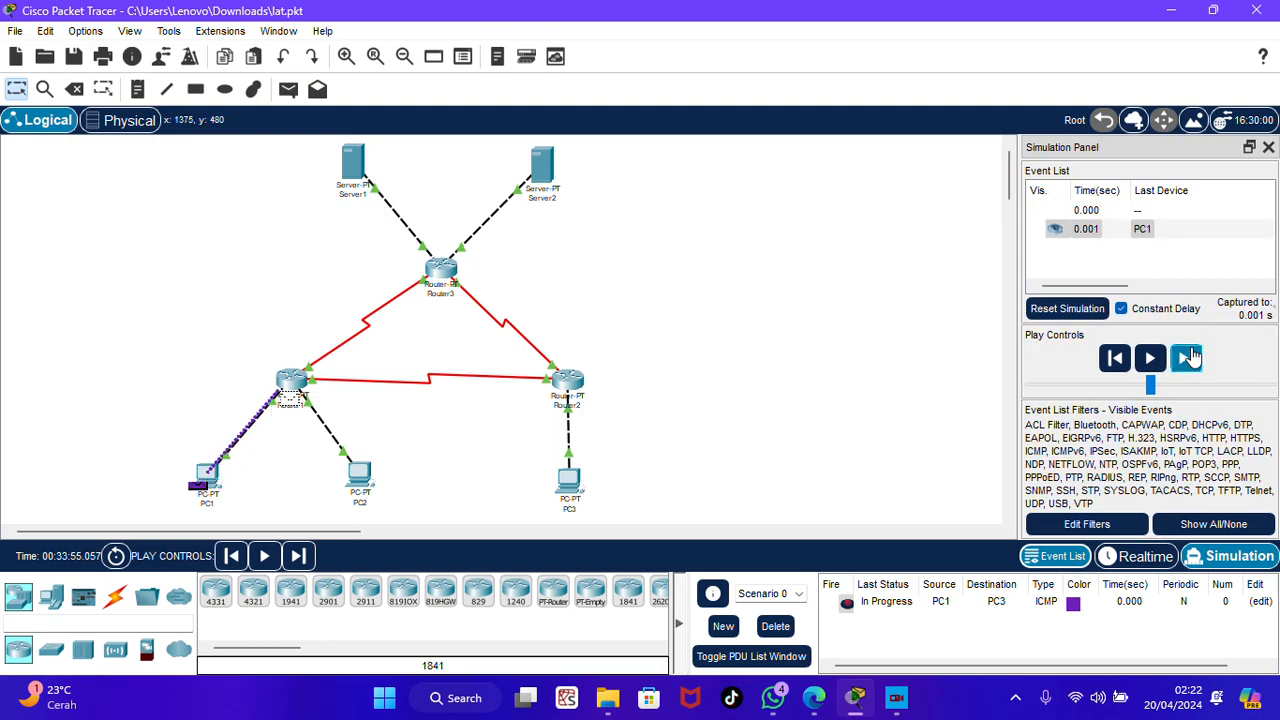
click(1187, 358)
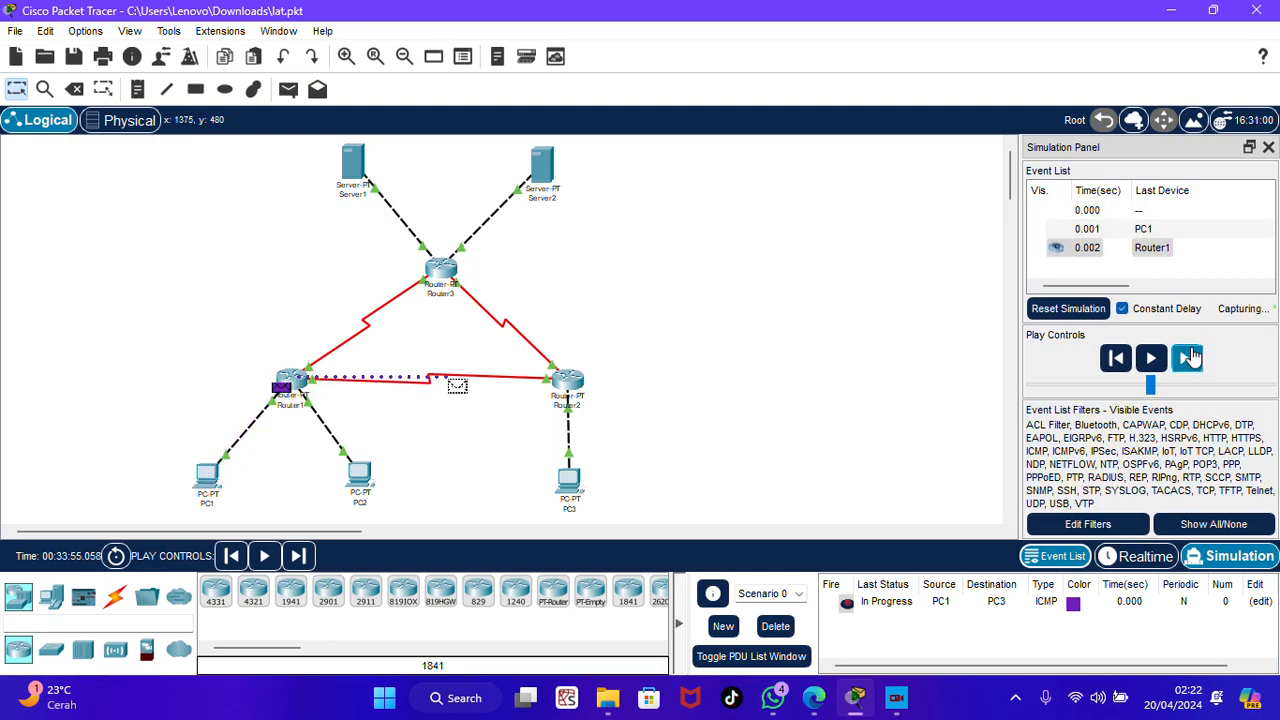
click(1187, 358)
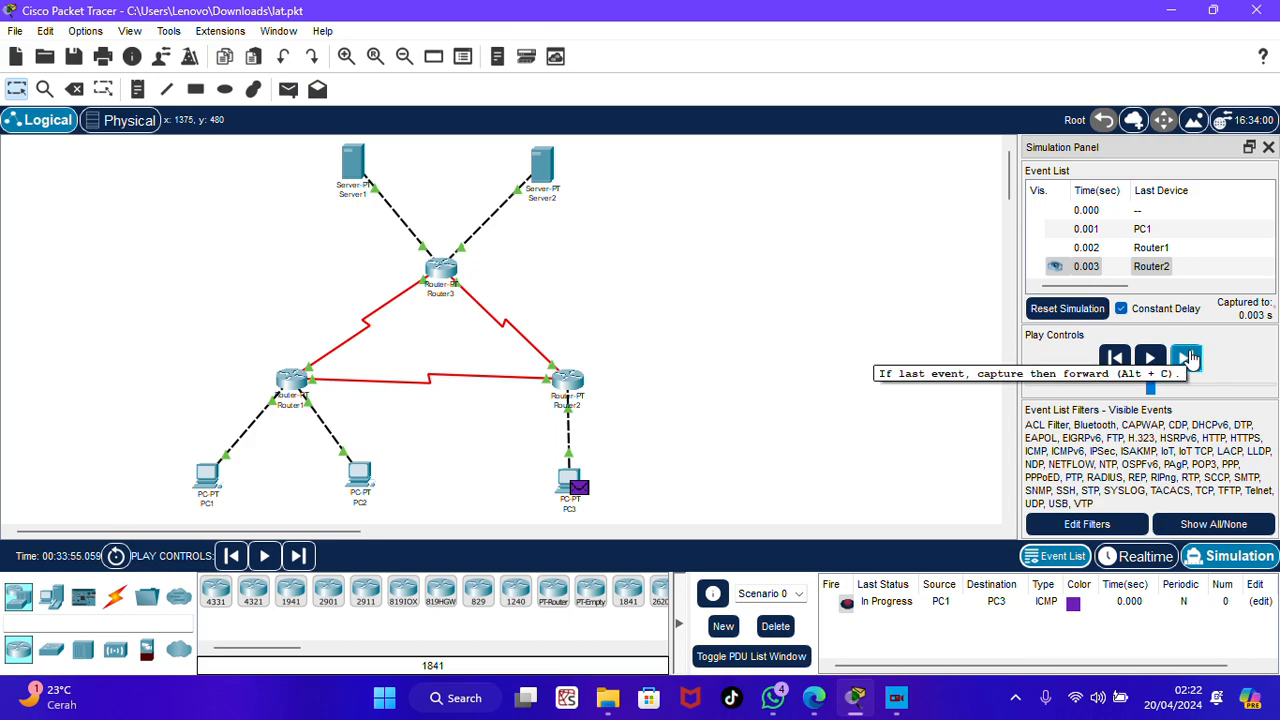
click(1188, 358)
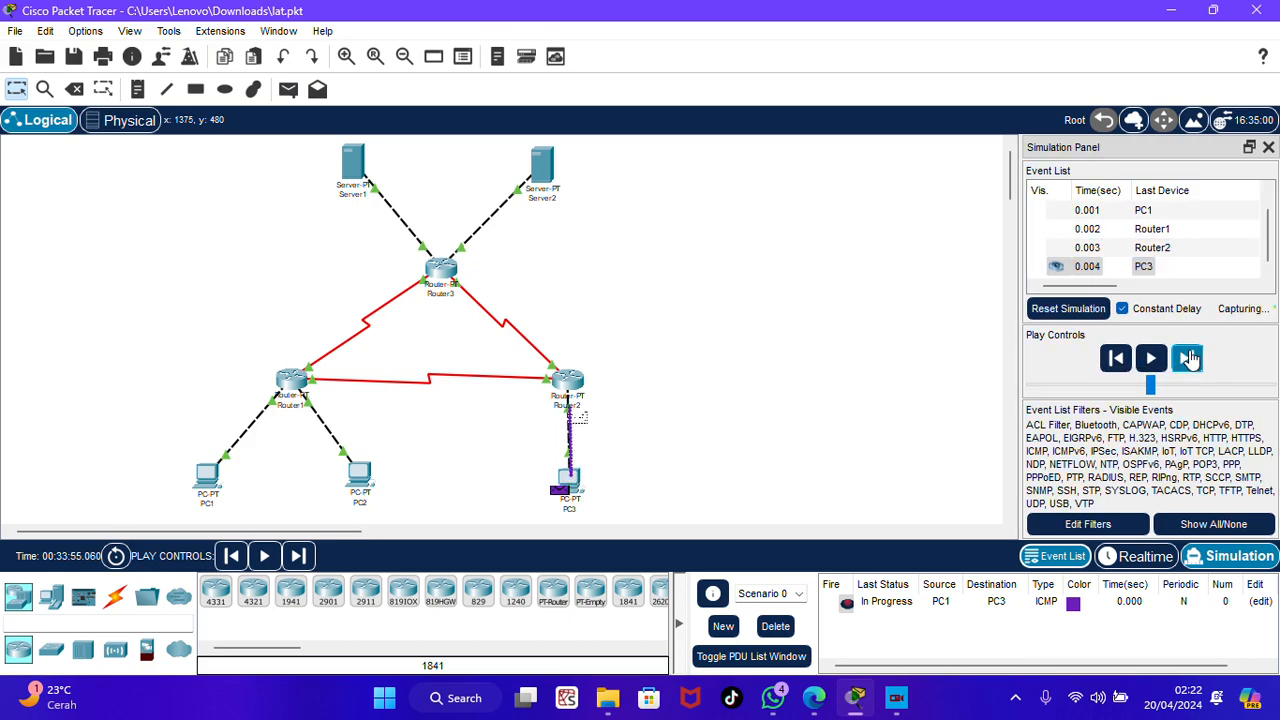
click(1188, 358)
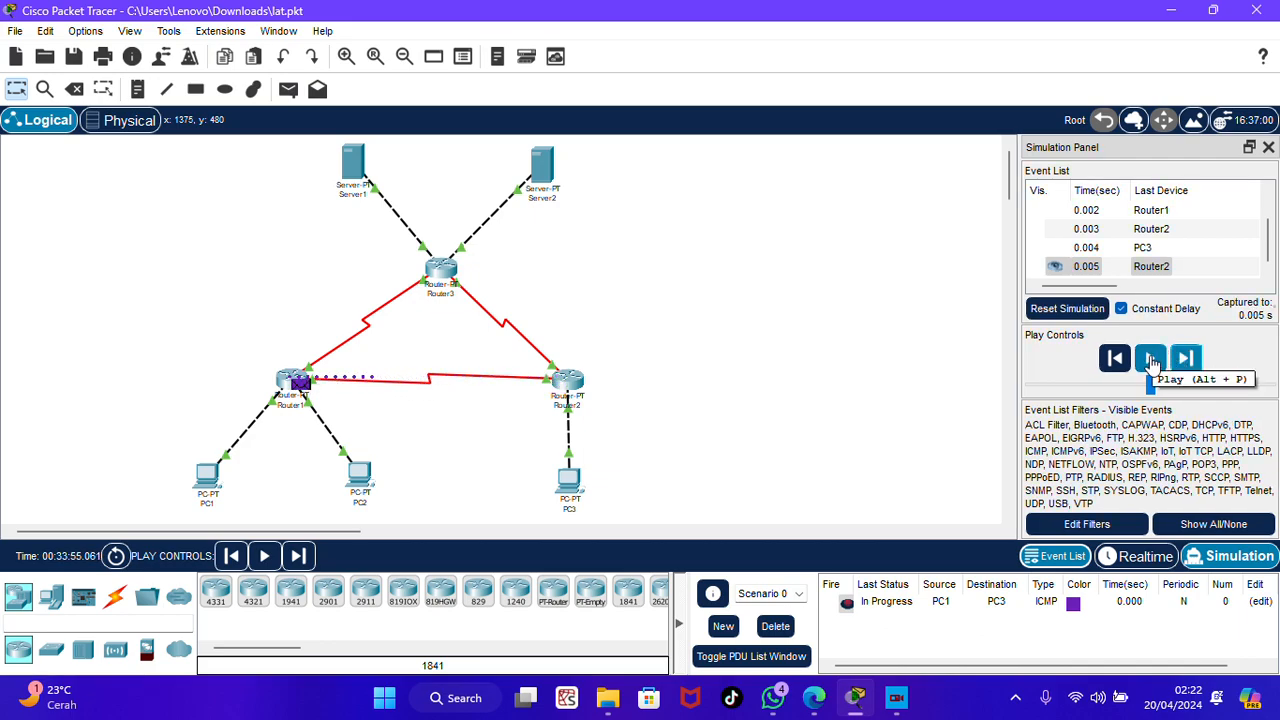
click(1186, 360)
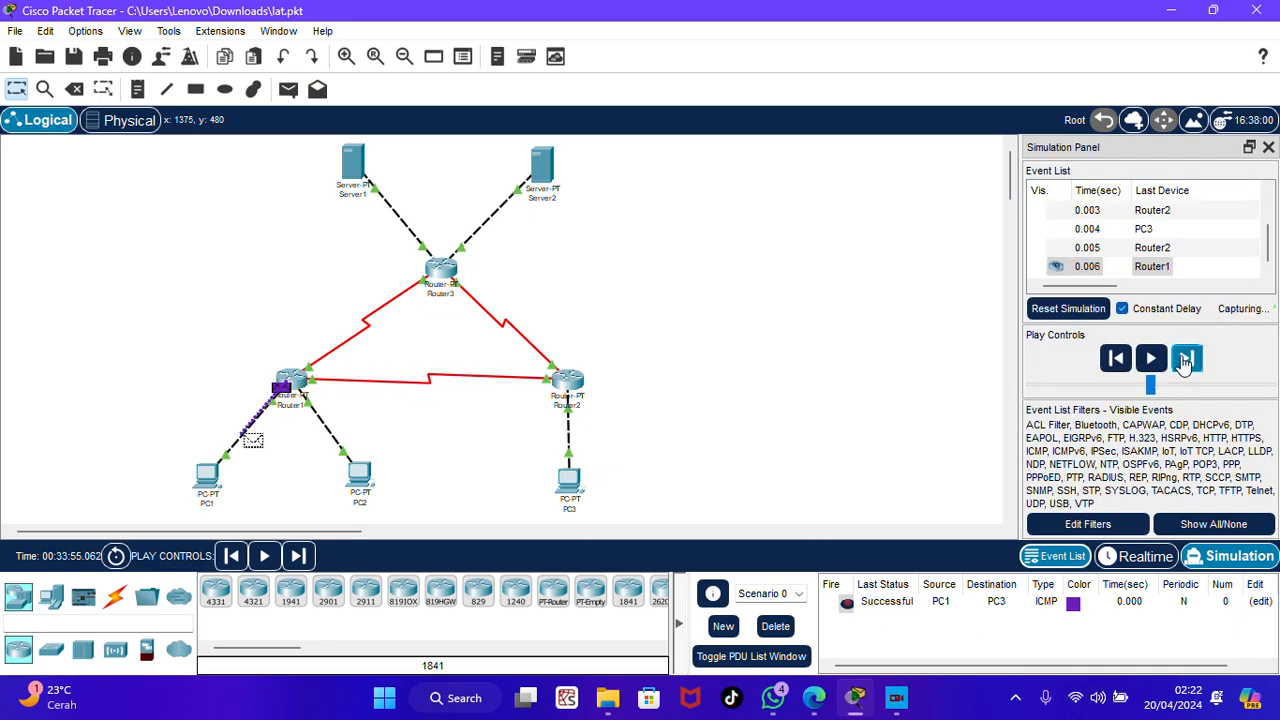
Delete the PC1-to-PC3 scenario, look up the third scenario on the browser's exercise page, and return to Packet Tracer.
click(775, 626)
click(814, 697)
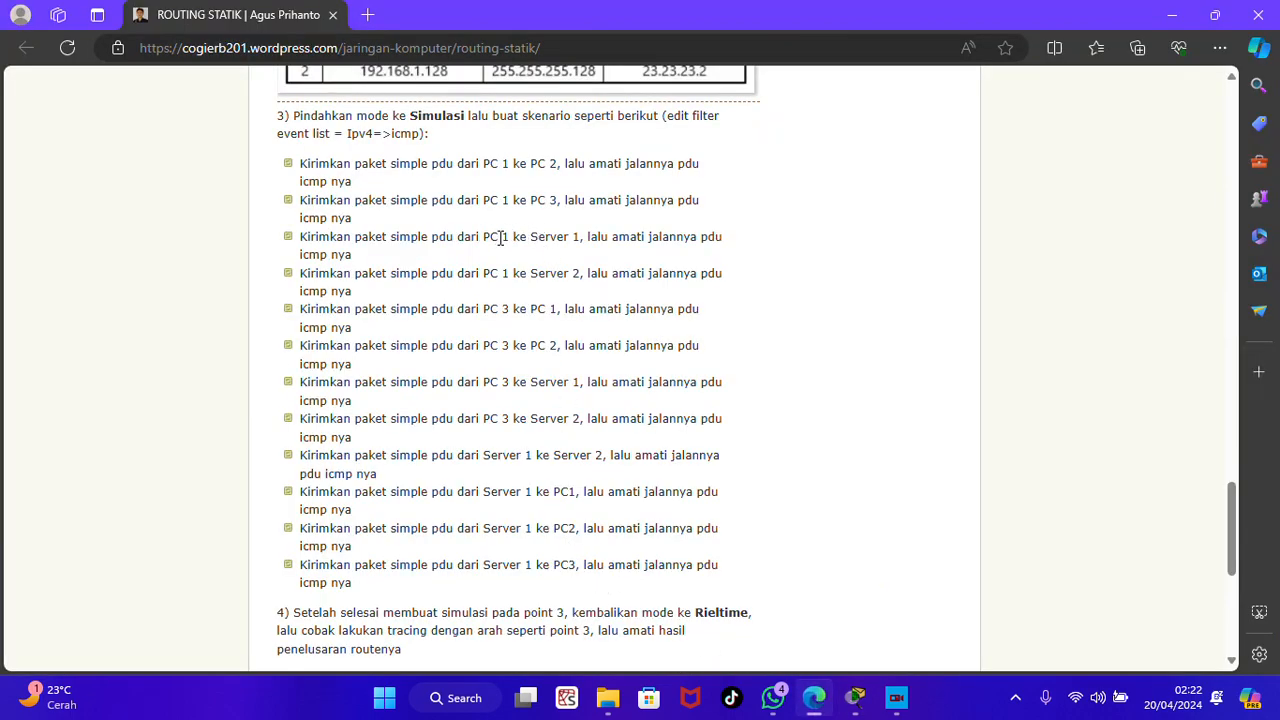
click(866, 702)
Send a simple PDU from PC1 to Server1 and advance the simulation event by event until the reply reaches PC1.
click(288, 89)
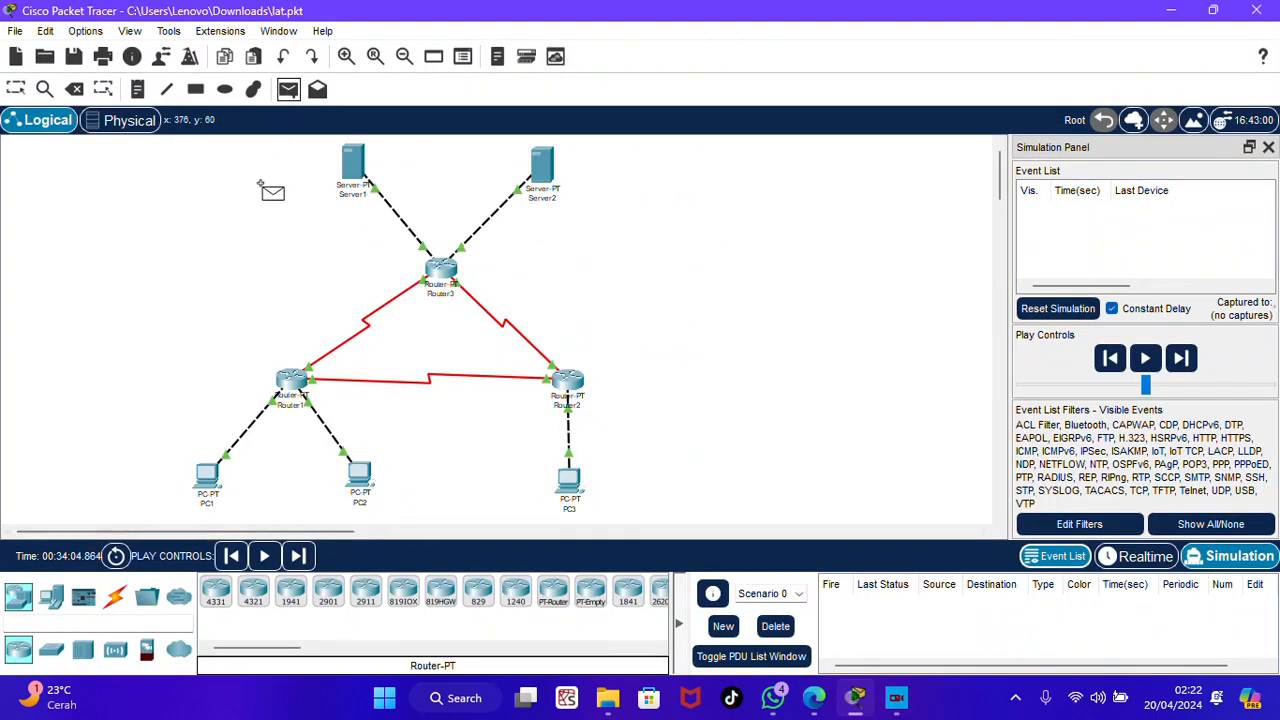
click(207, 474)
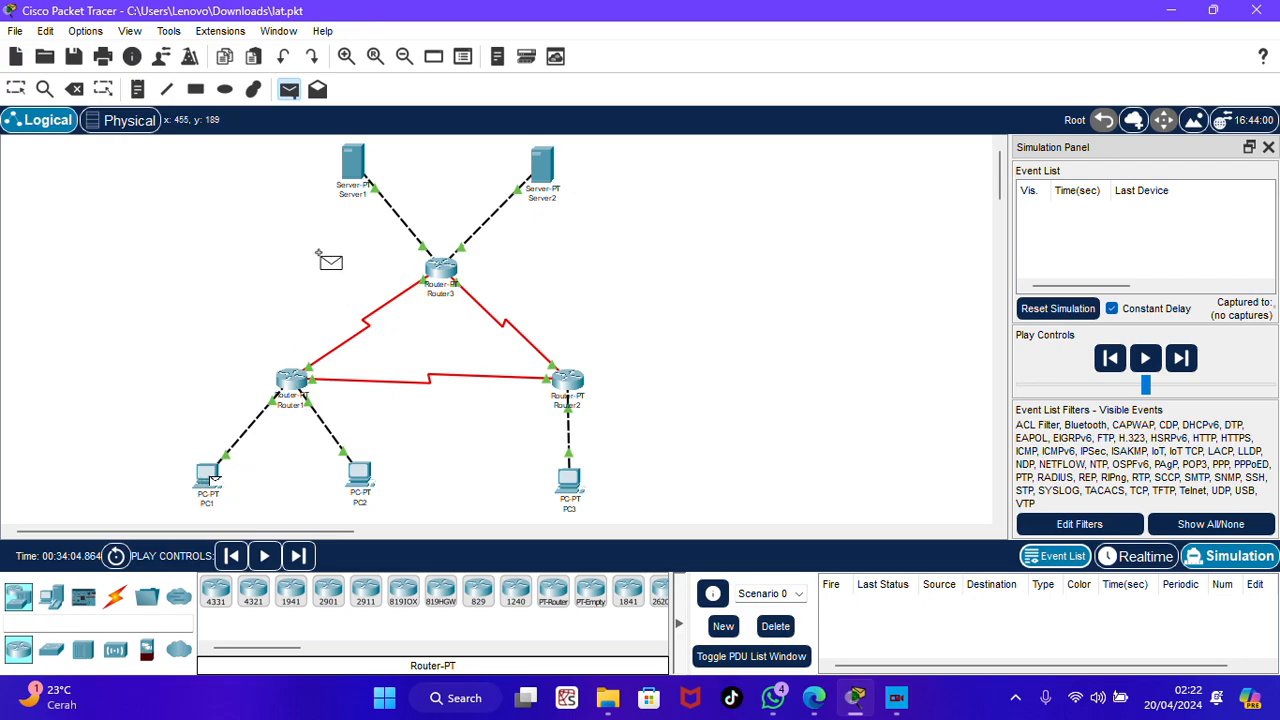
click(350, 168)
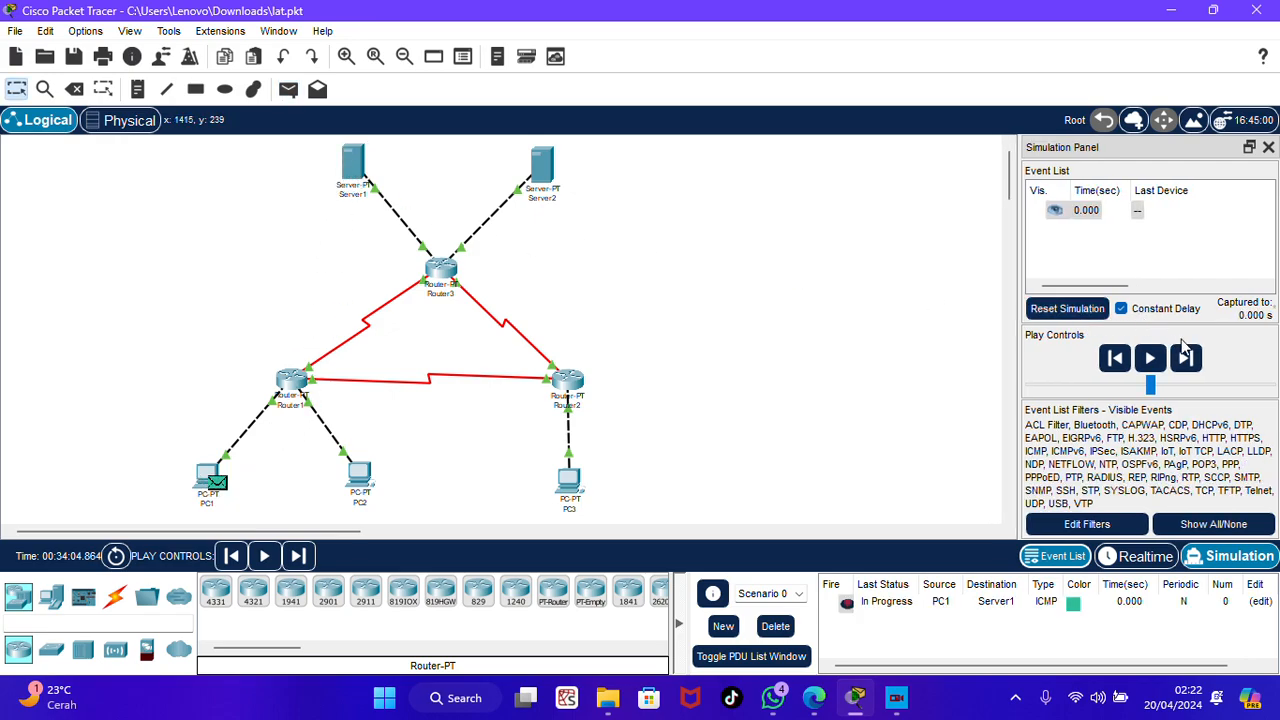
click(1187, 358)
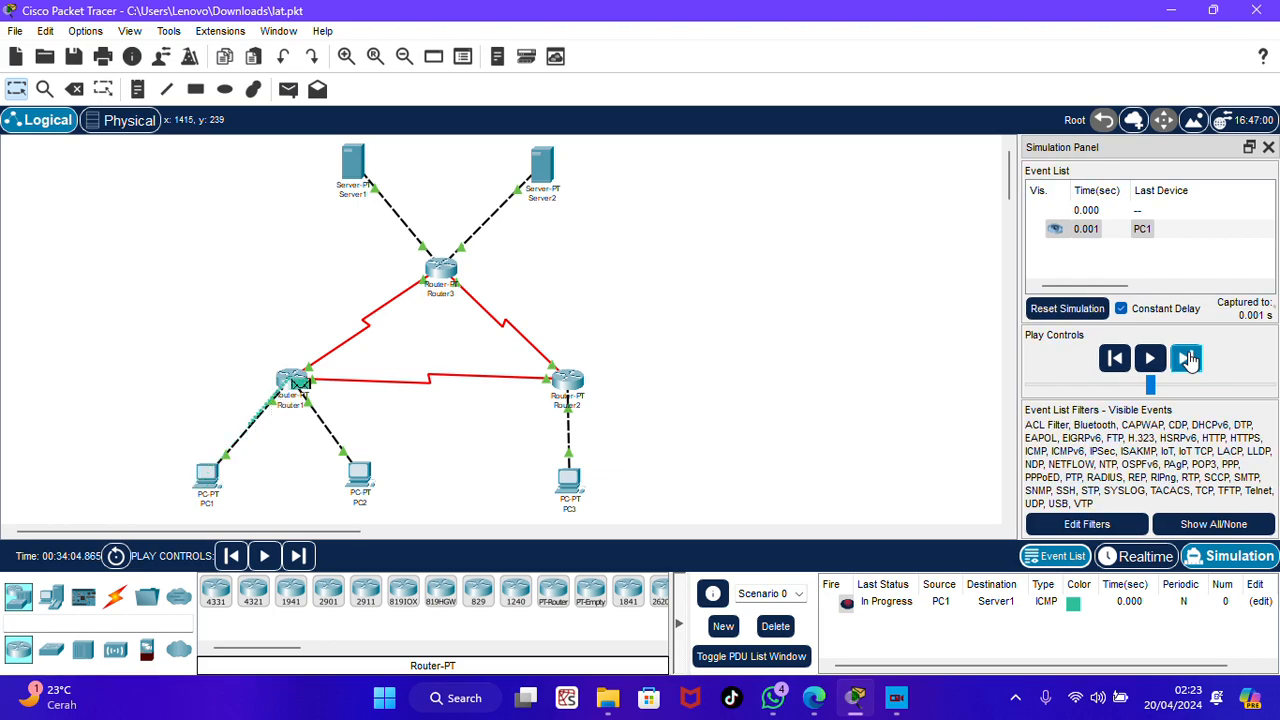
click(1187, 358)
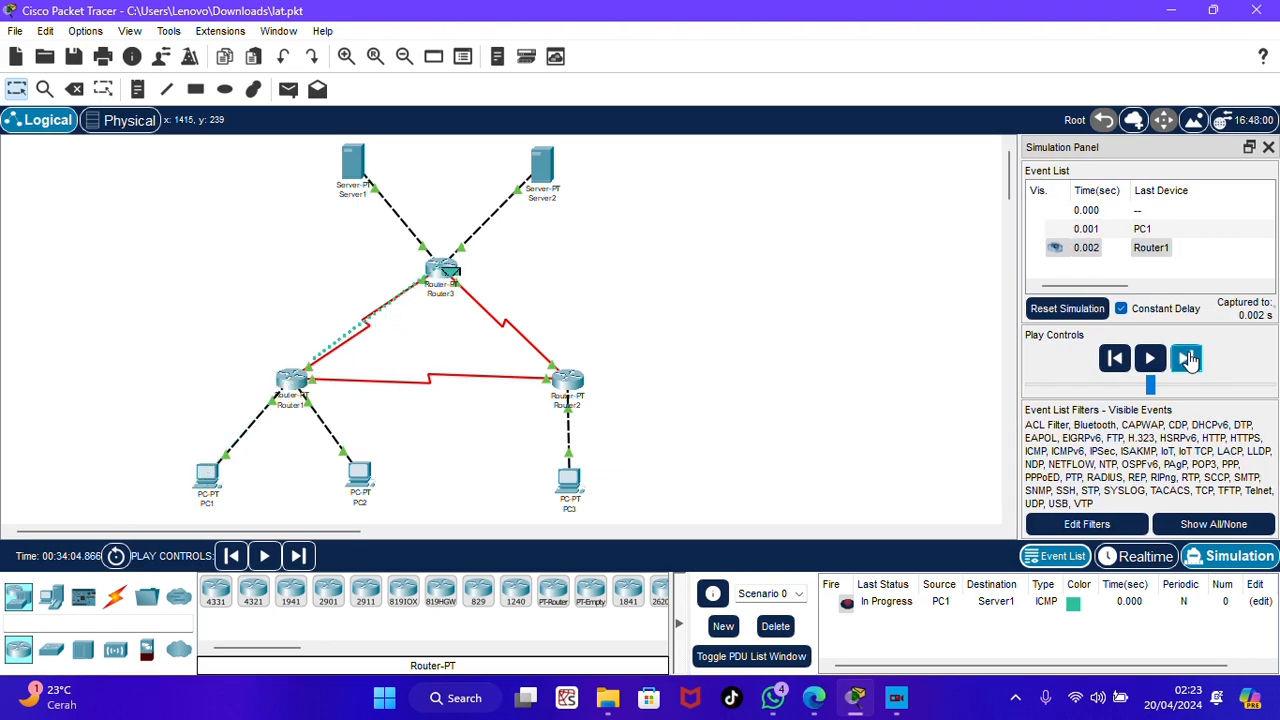
click(1187, 358)
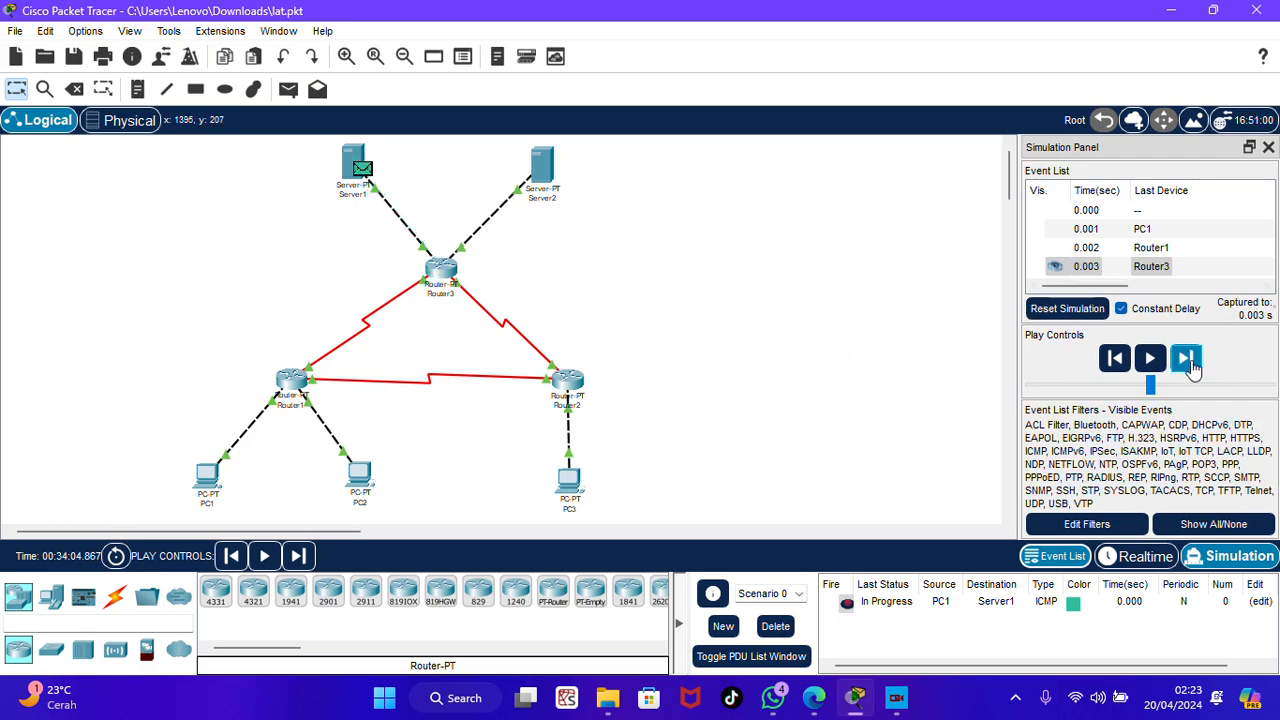
click(1188, 360)
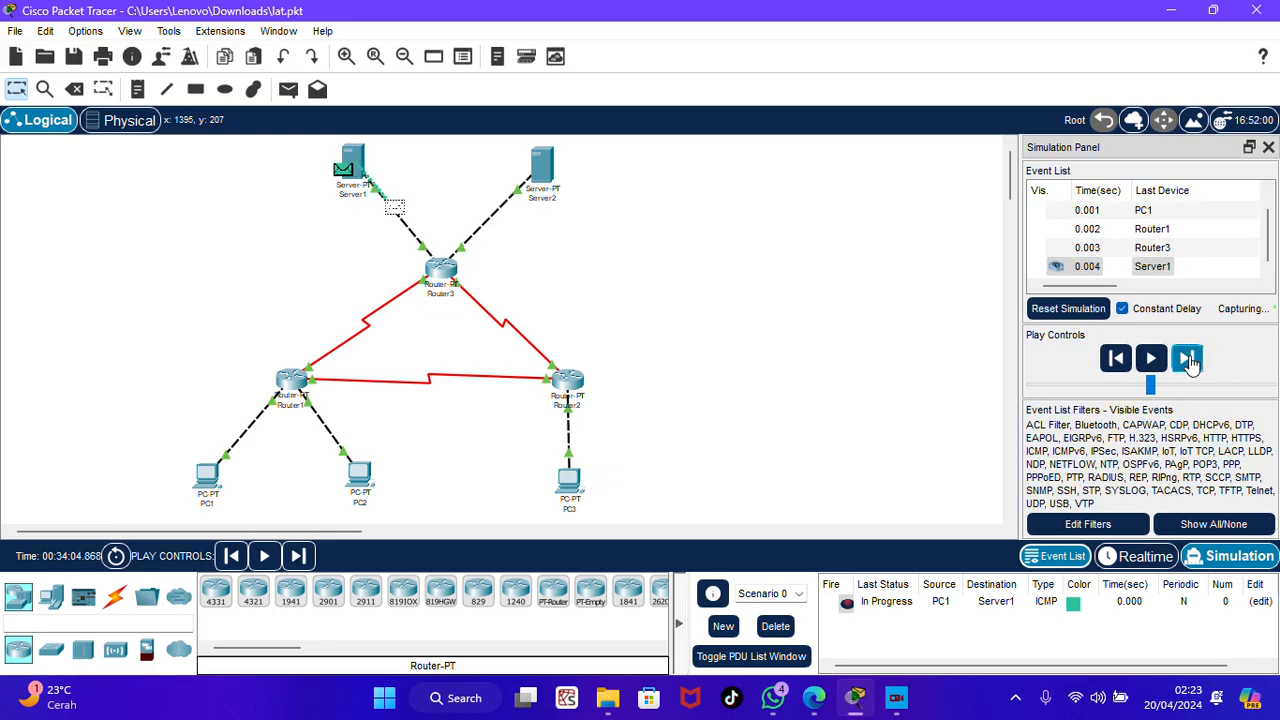
click(1188, 360)
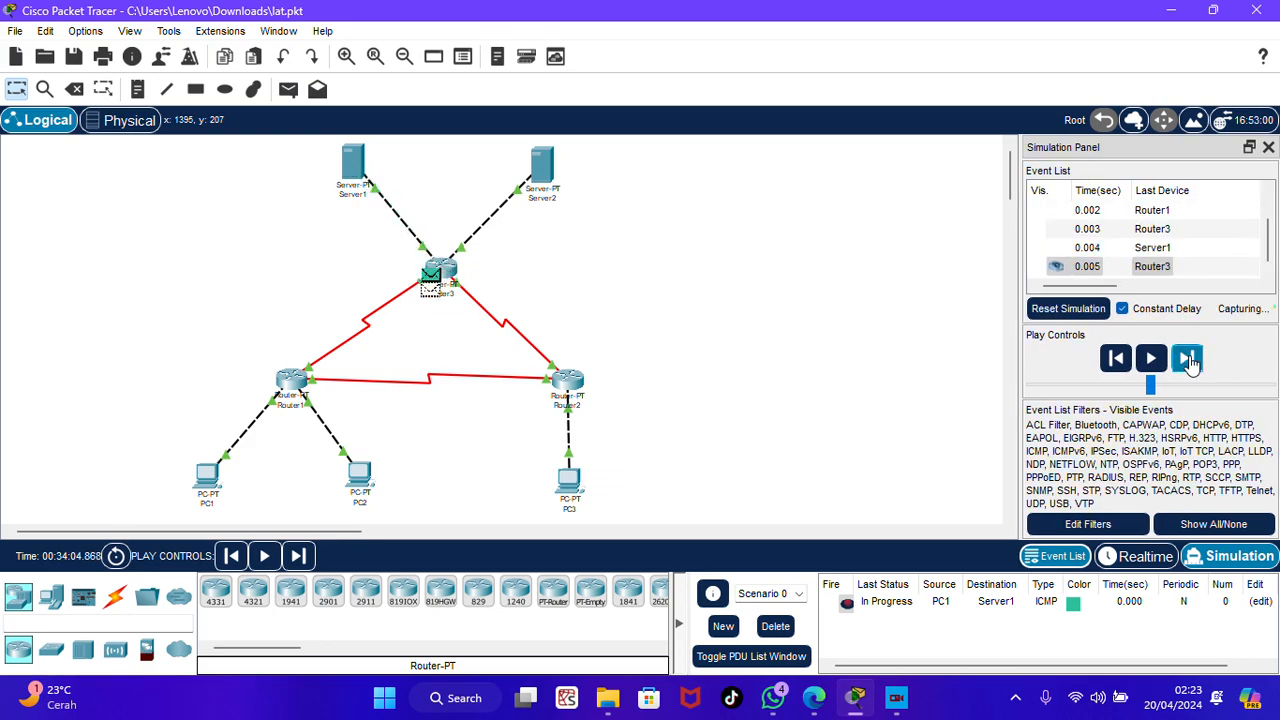
click(1190, 360)
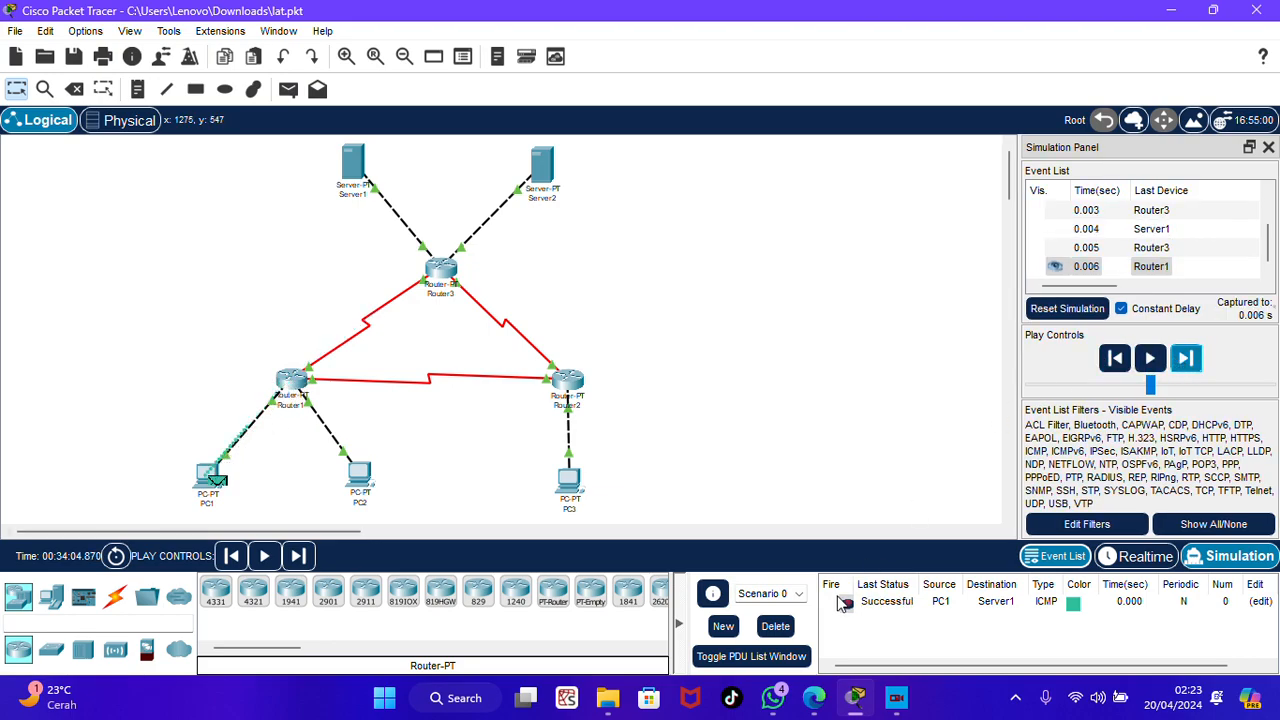
Delete the PC1-to-Server1 scenario, look up the fourth scenario on the browser's exercise page, and return to Packet Tracer.
click(777, 625)
click(814, 697)
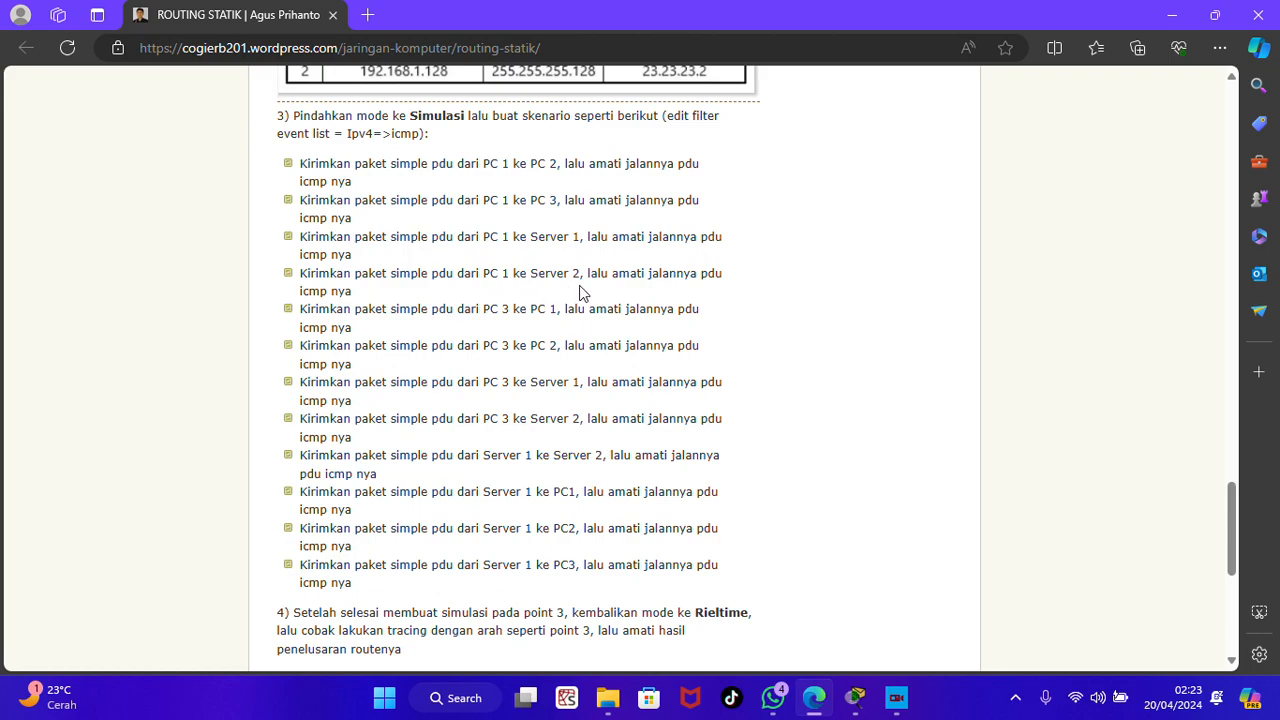
click(855, 697)
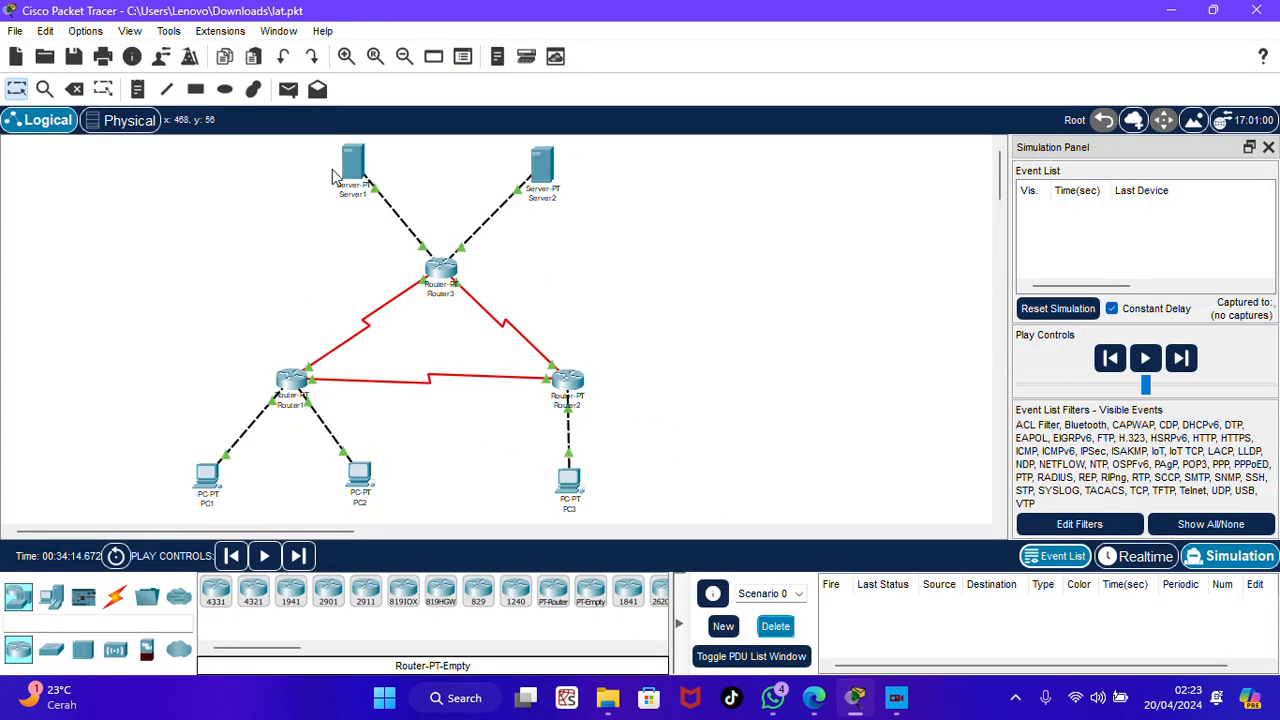
Try to trace a simple PDU from PC1 to Server2 event by event, and delete that scenario.
click(290, 90)
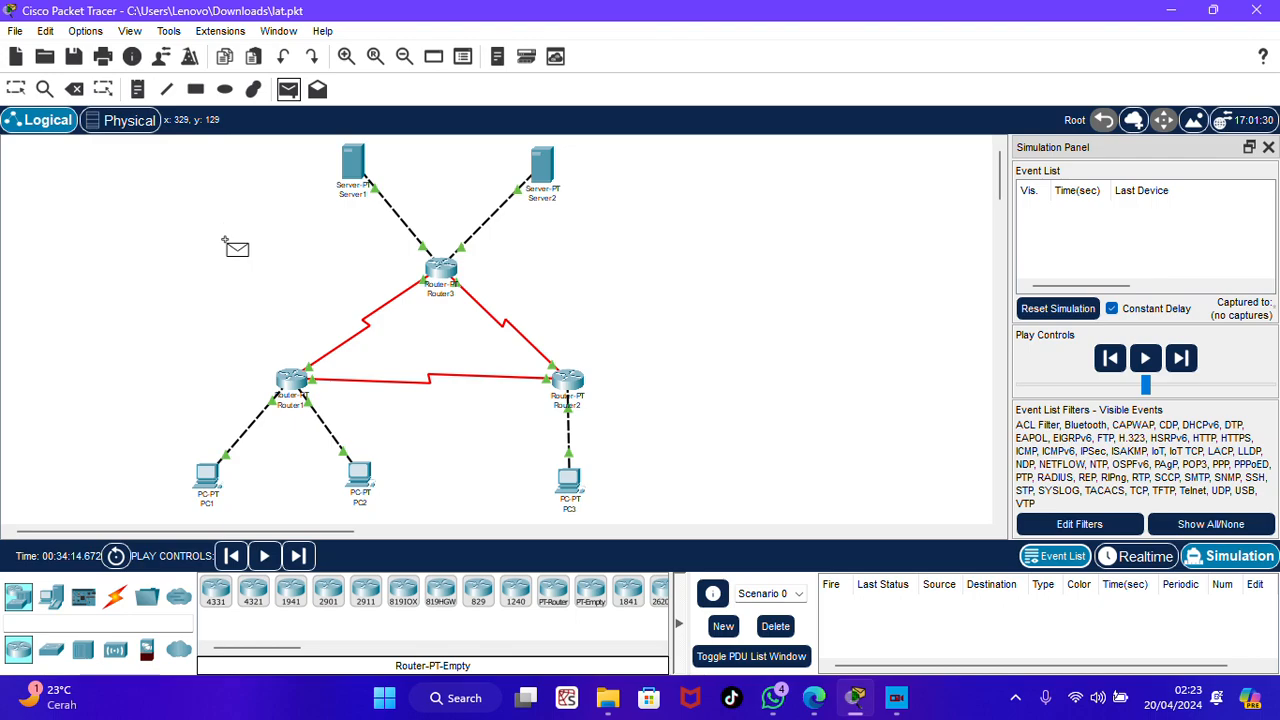
click(213, 484)
click(553, 168)
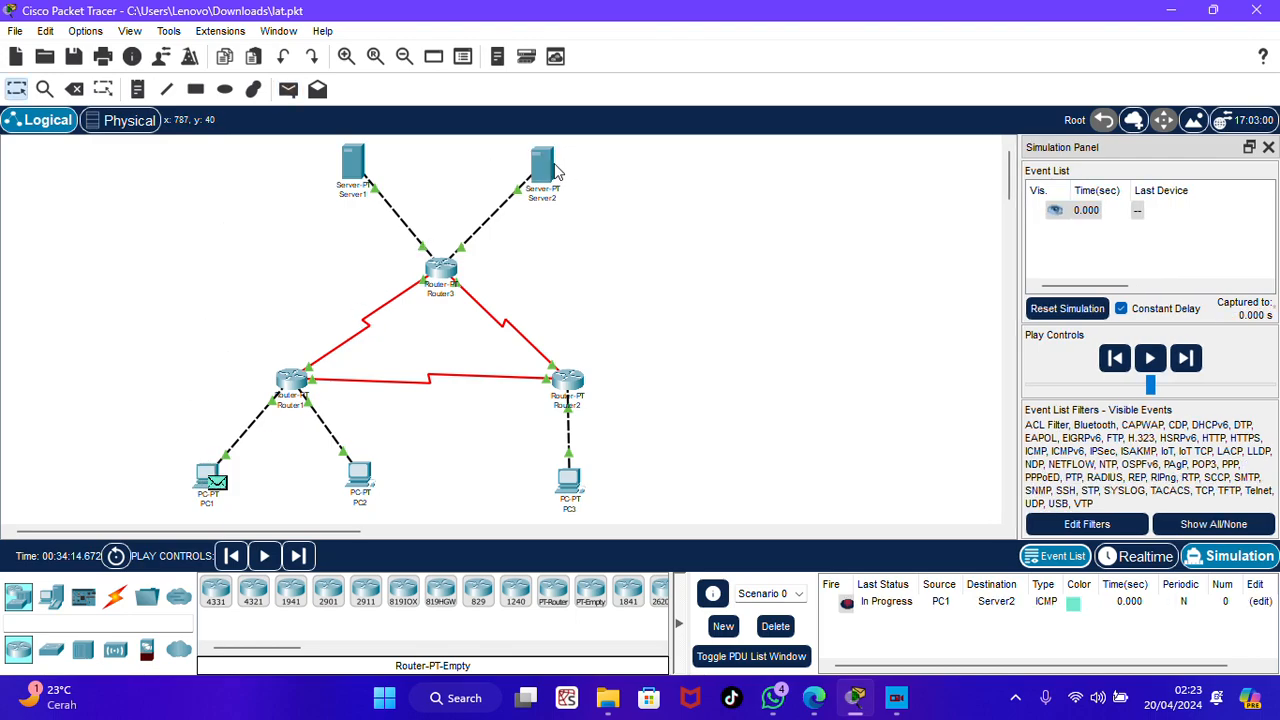
click(1196, 364)
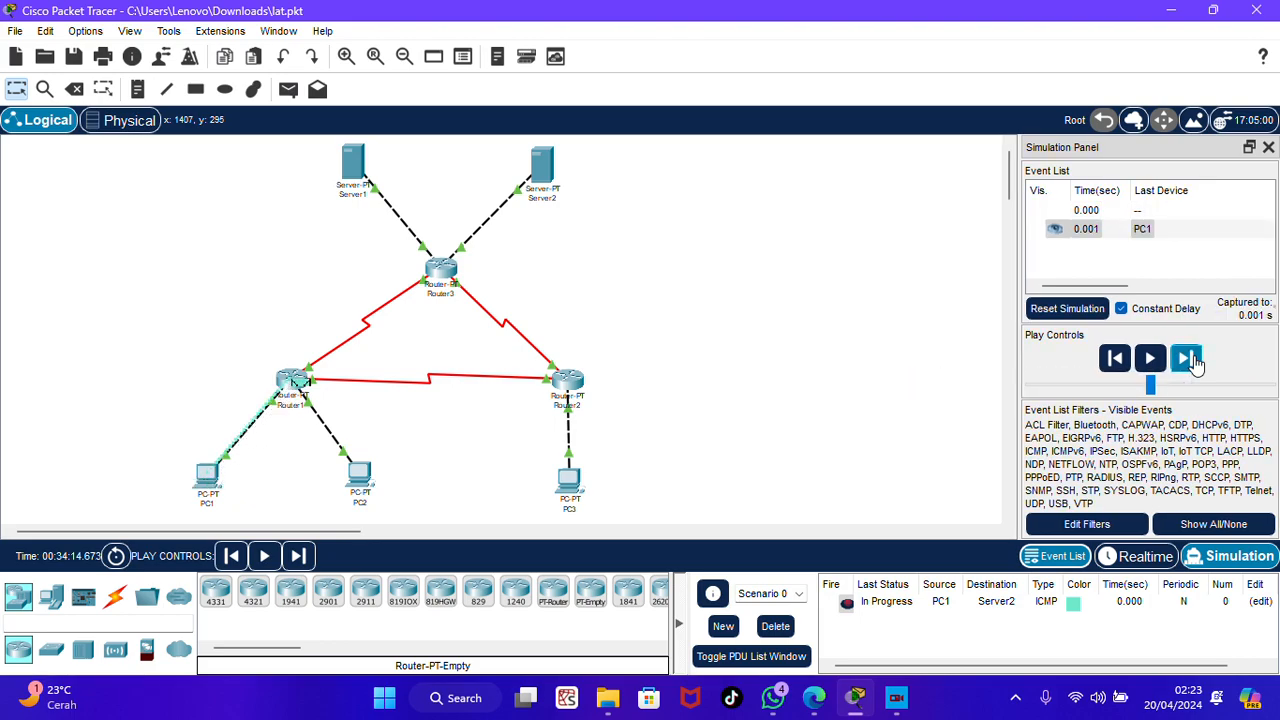
click(1193, 362)
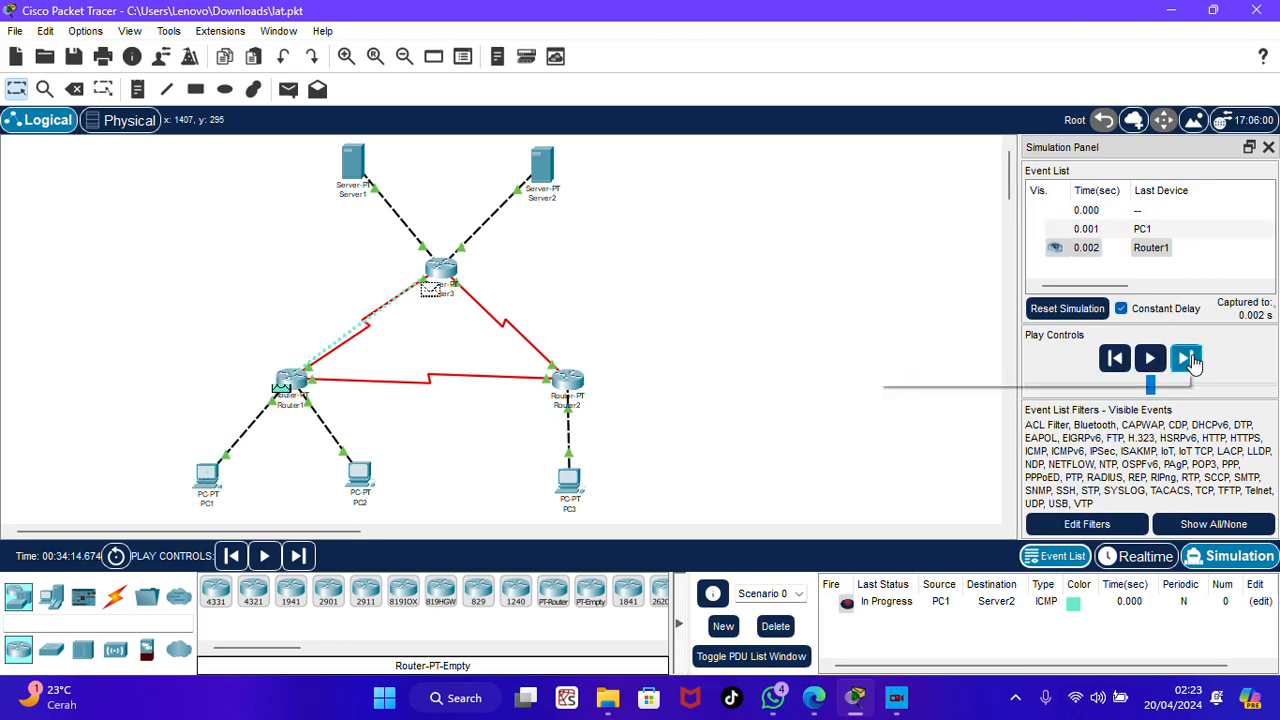
click(1193, 362)
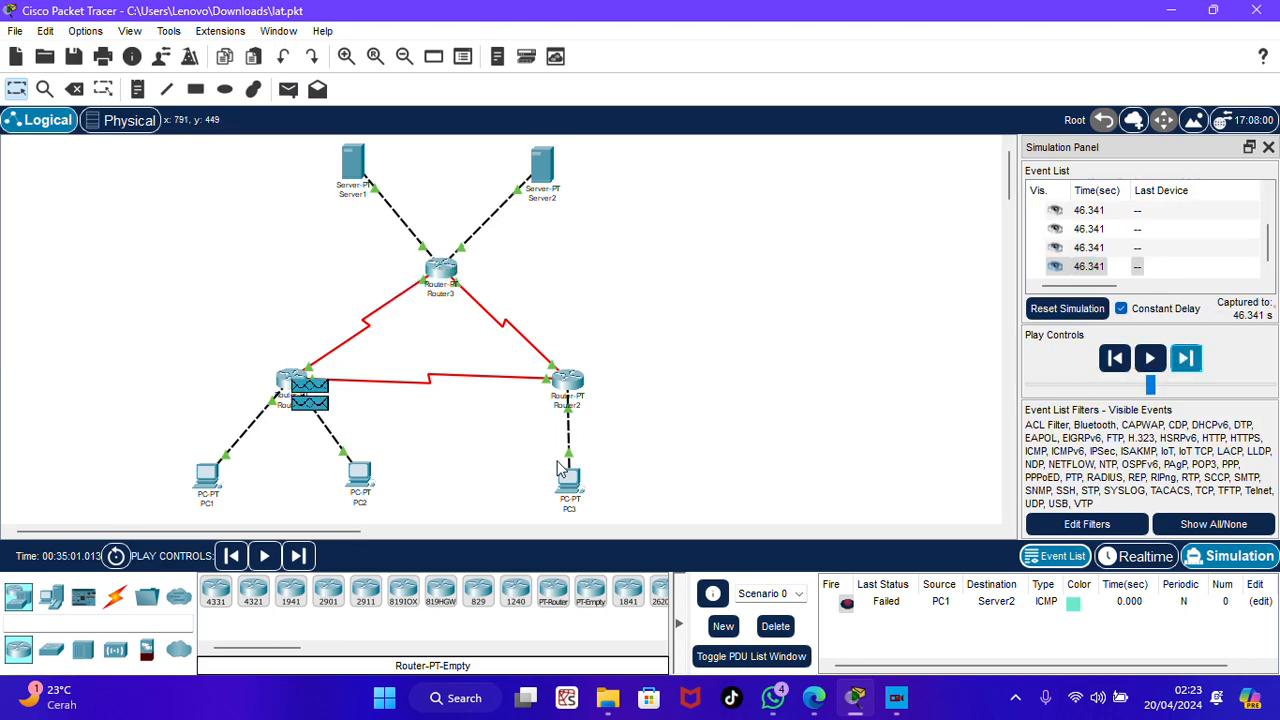
click(775, 627)
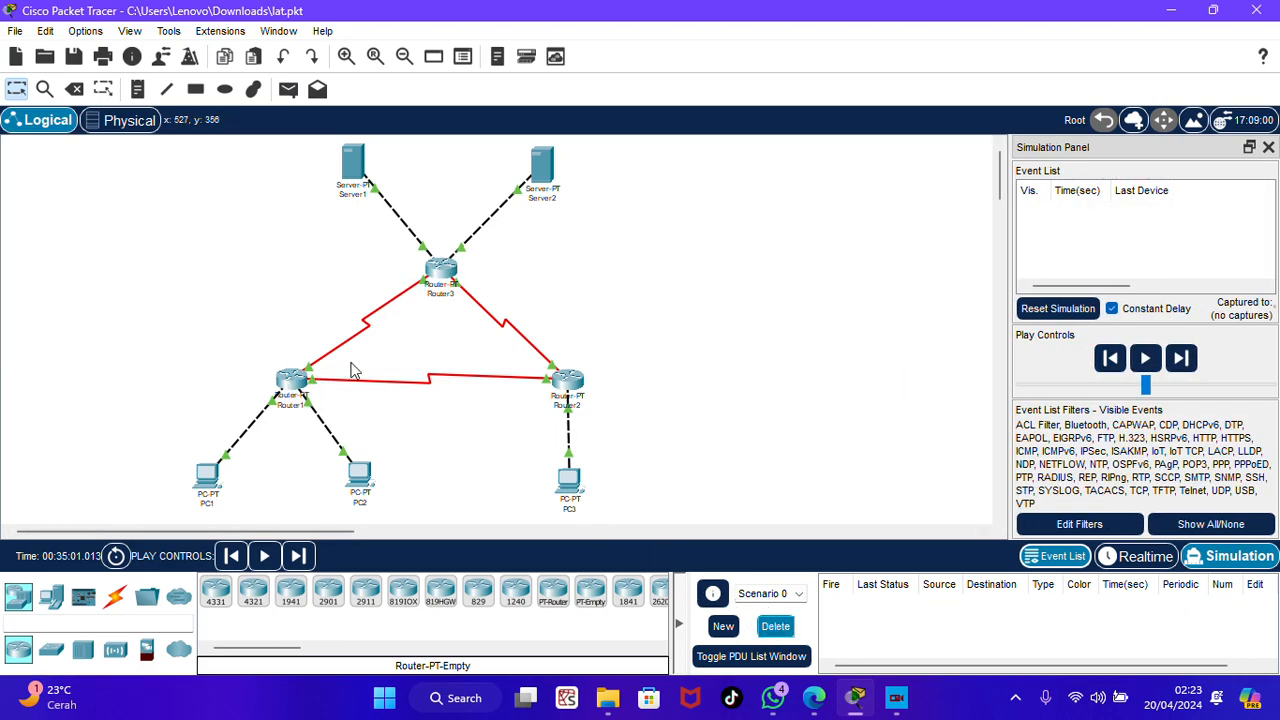
Send a simple PDU from PC1 to Server2 and advance the simulation event by event until the reply reaches PC1.
click(288, 89)
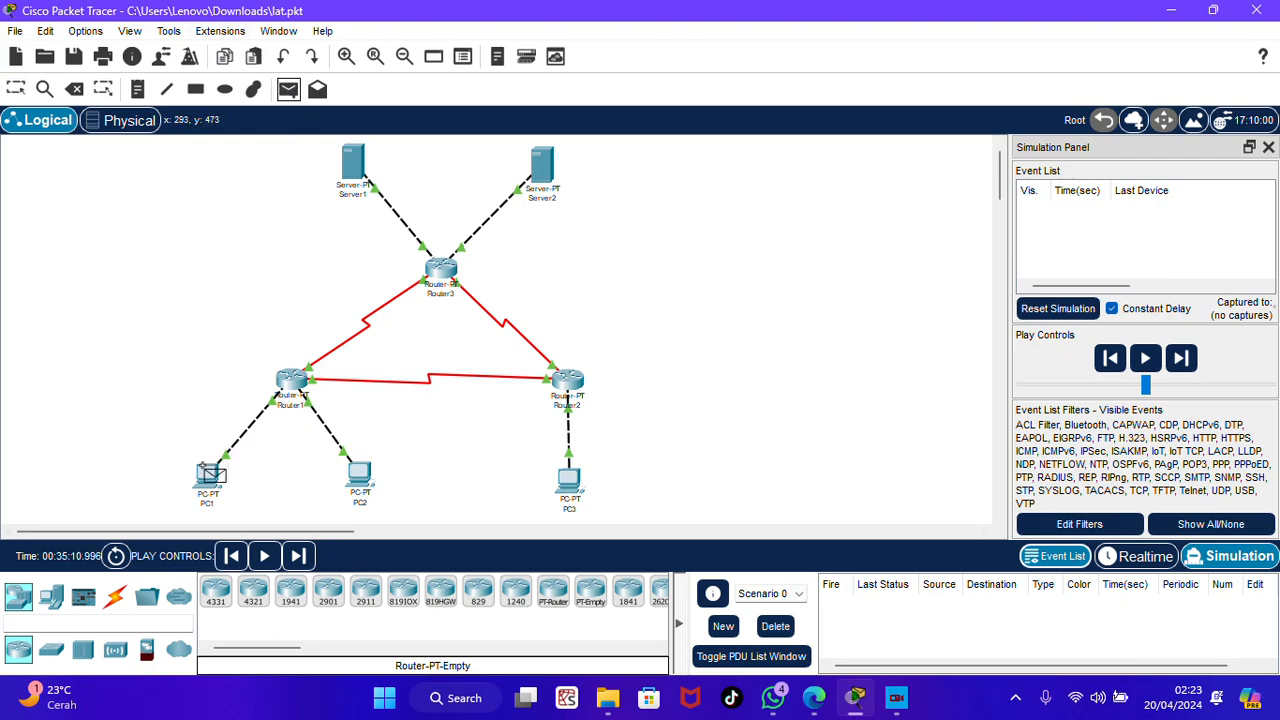
click(209, 480)
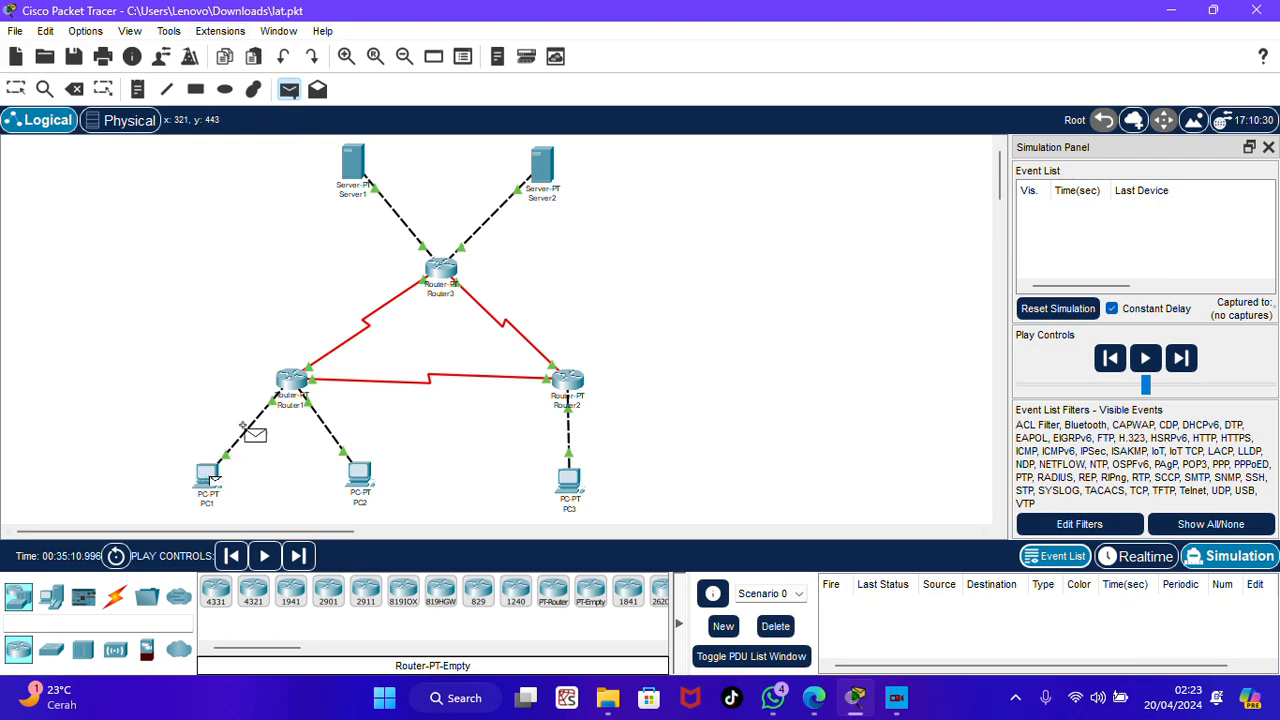
click(545, 165)
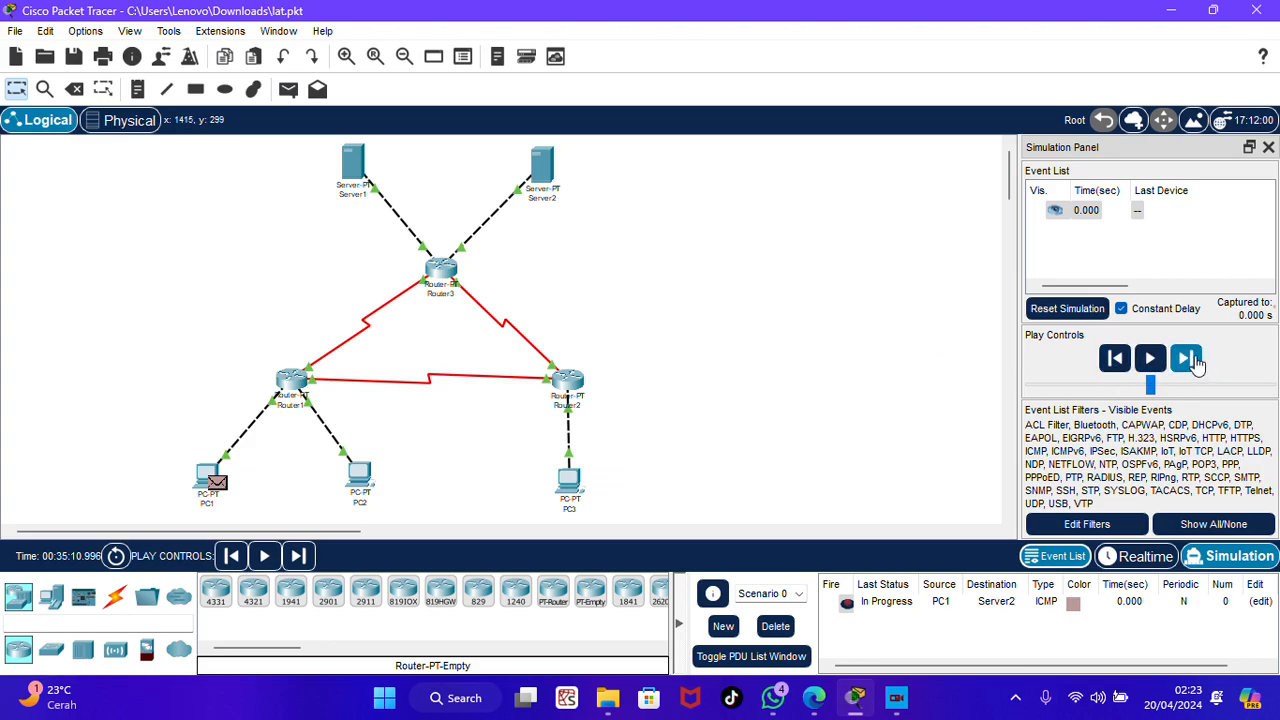
click(1186, 359)
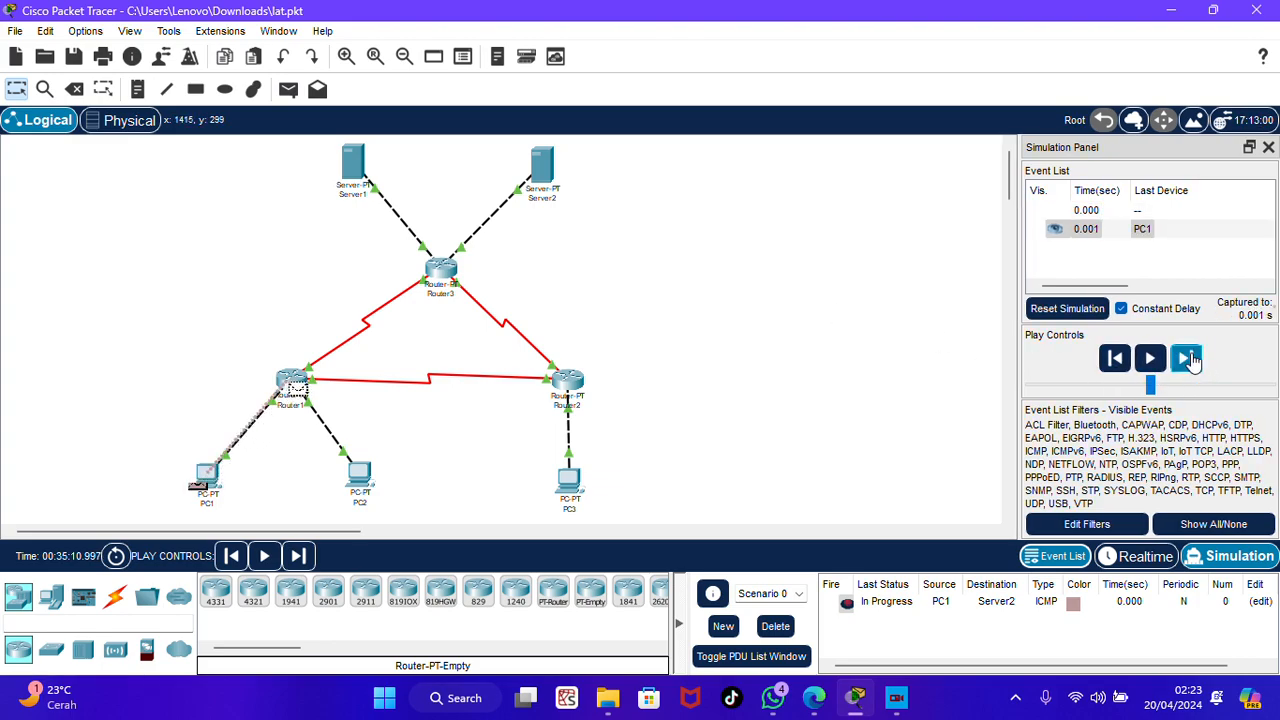
click(1188, 359)
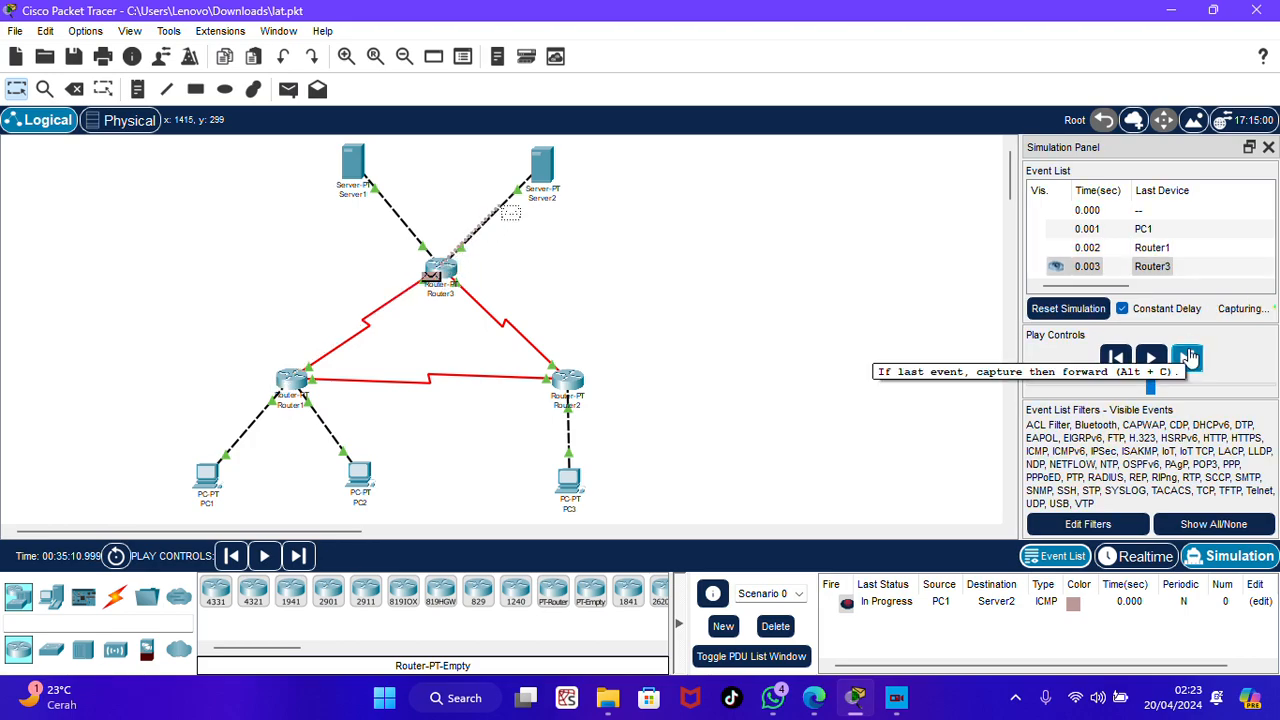
click(1188, 359)
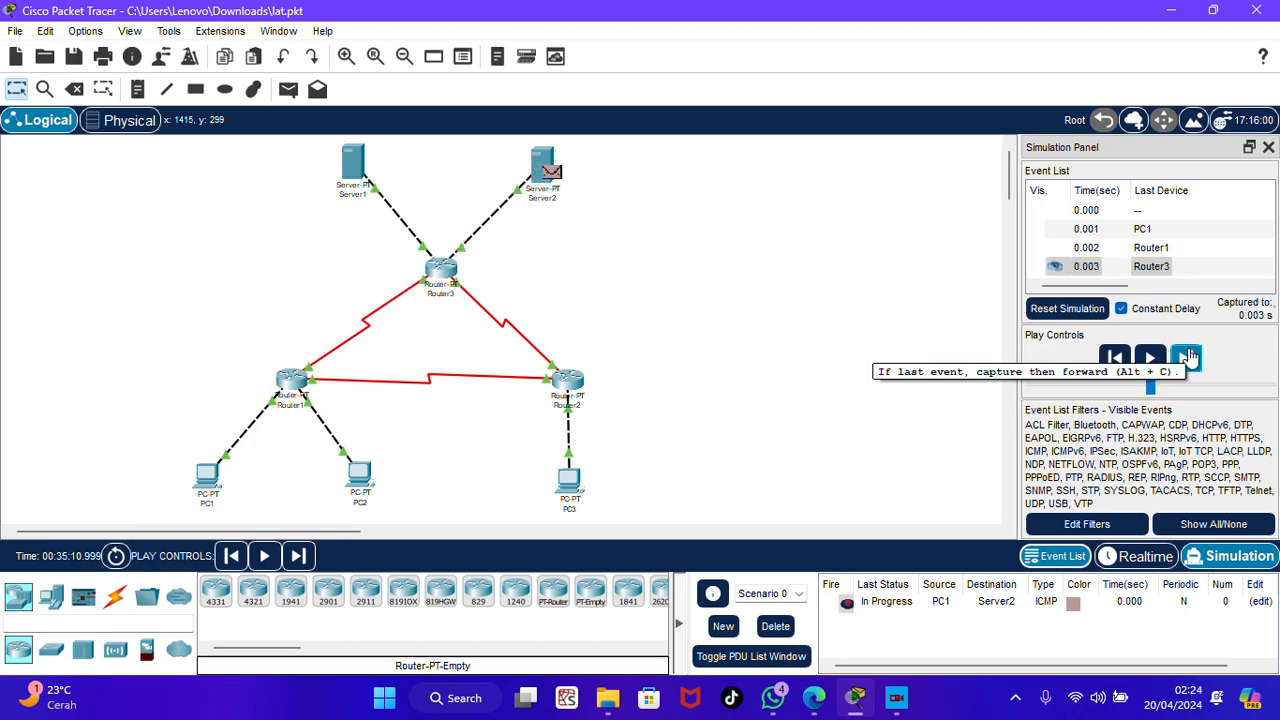
click(1188, 358)
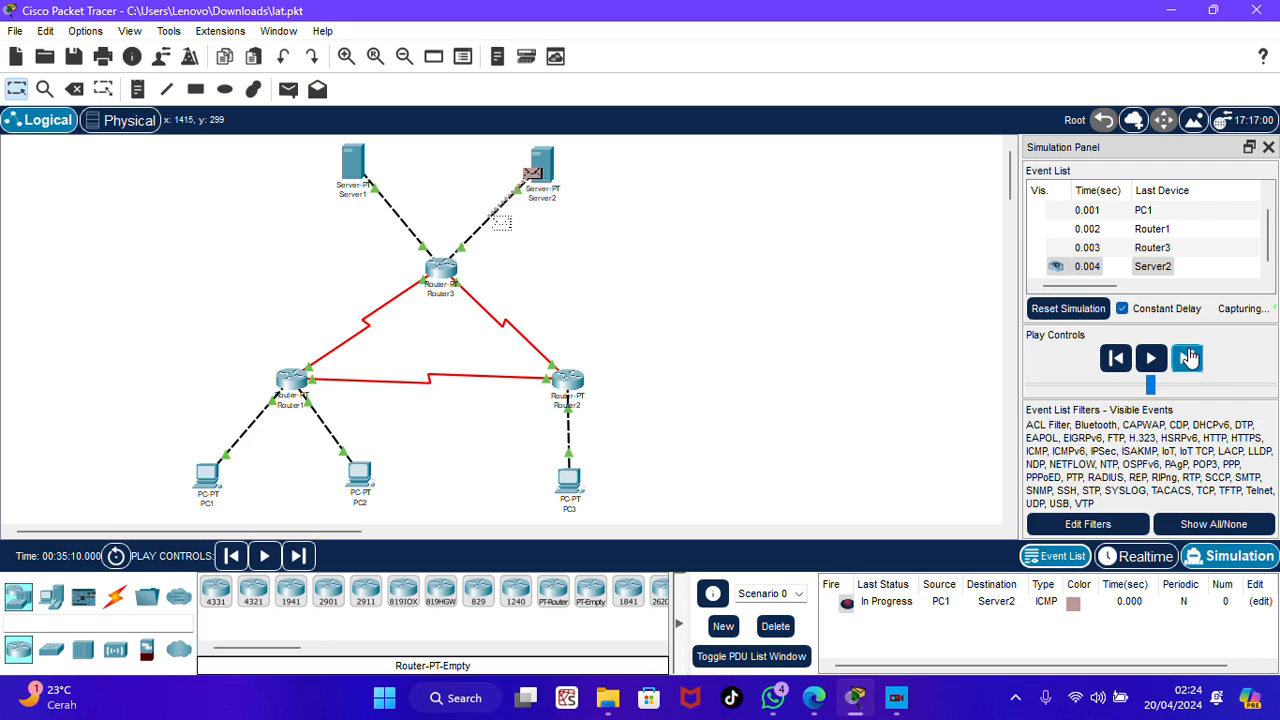
click(1188, 358)
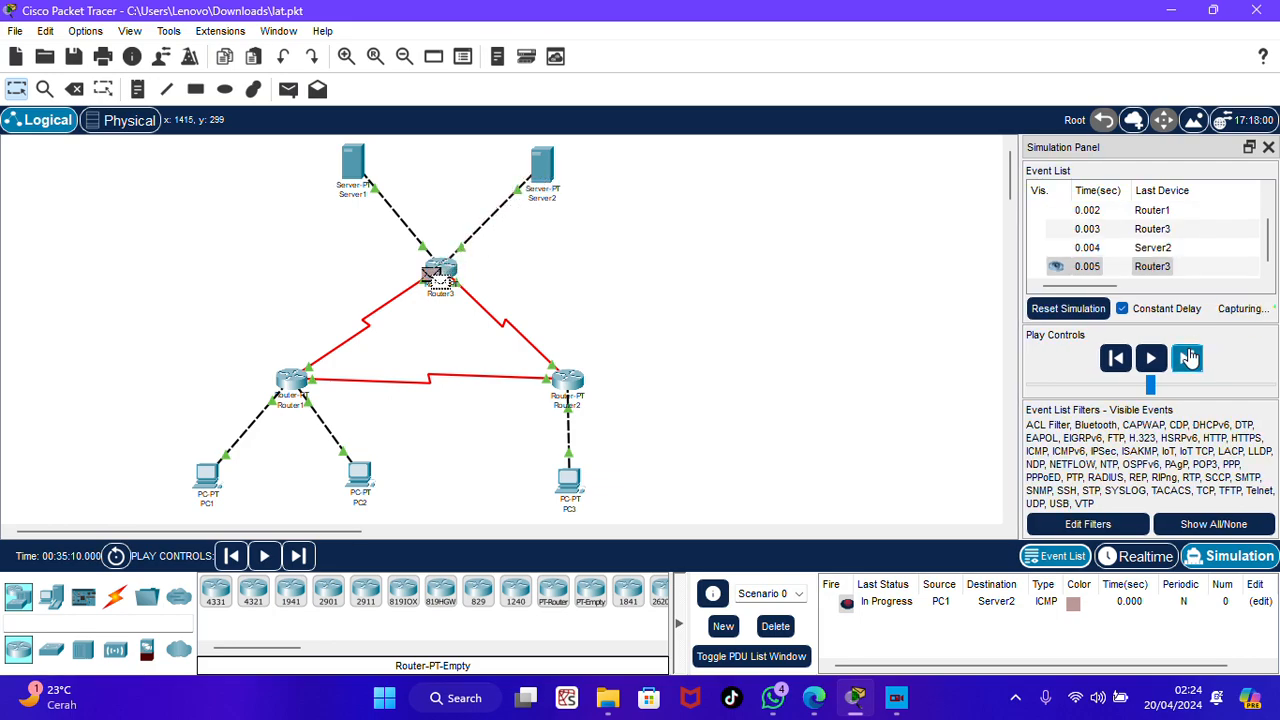
click(1188, 358)
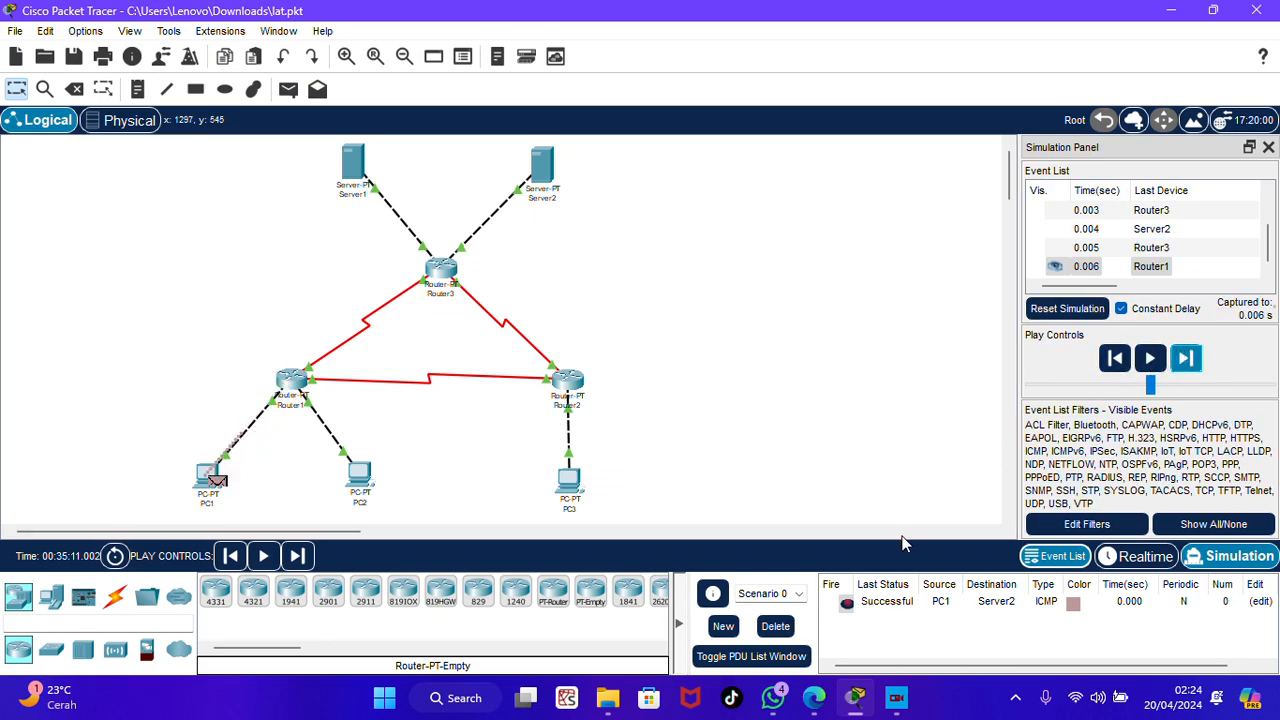
Delete the PC1-to-Server2 scenario, look up the fifth scenario on the browser's exercise page, and return to Packet Tracer.
click(775, 626)
click(814, 697)
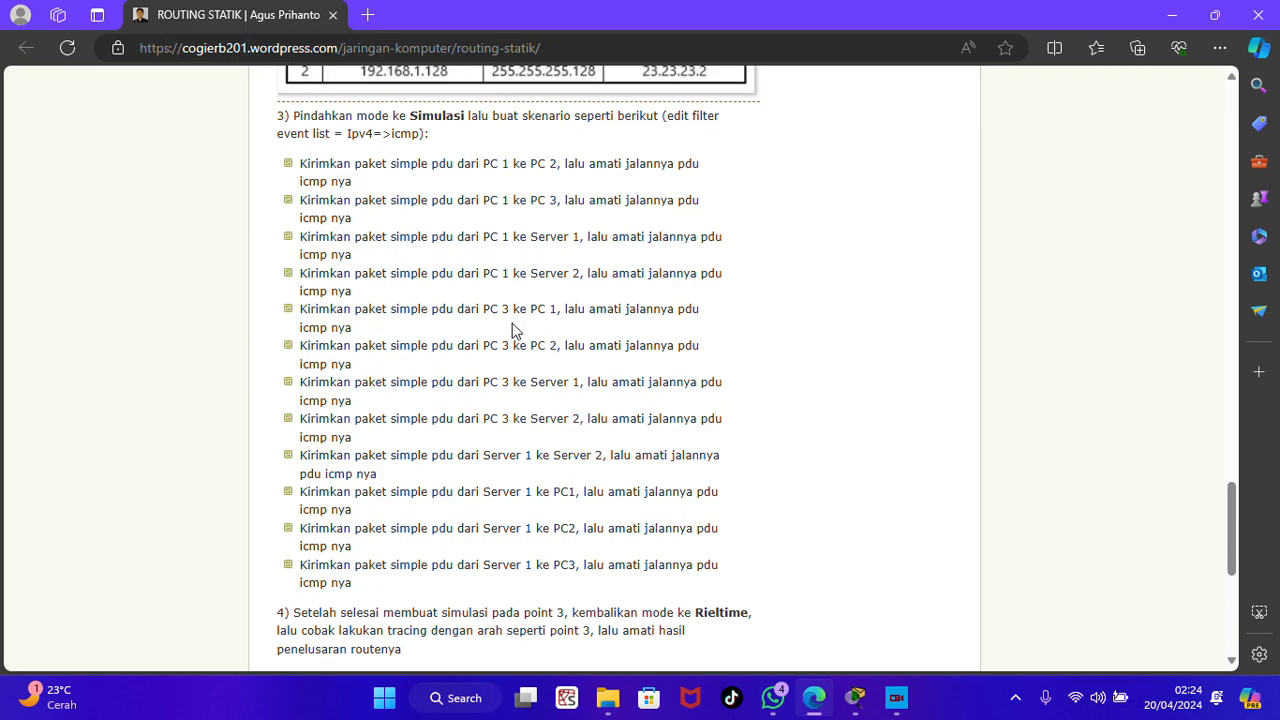
click(855, 697)
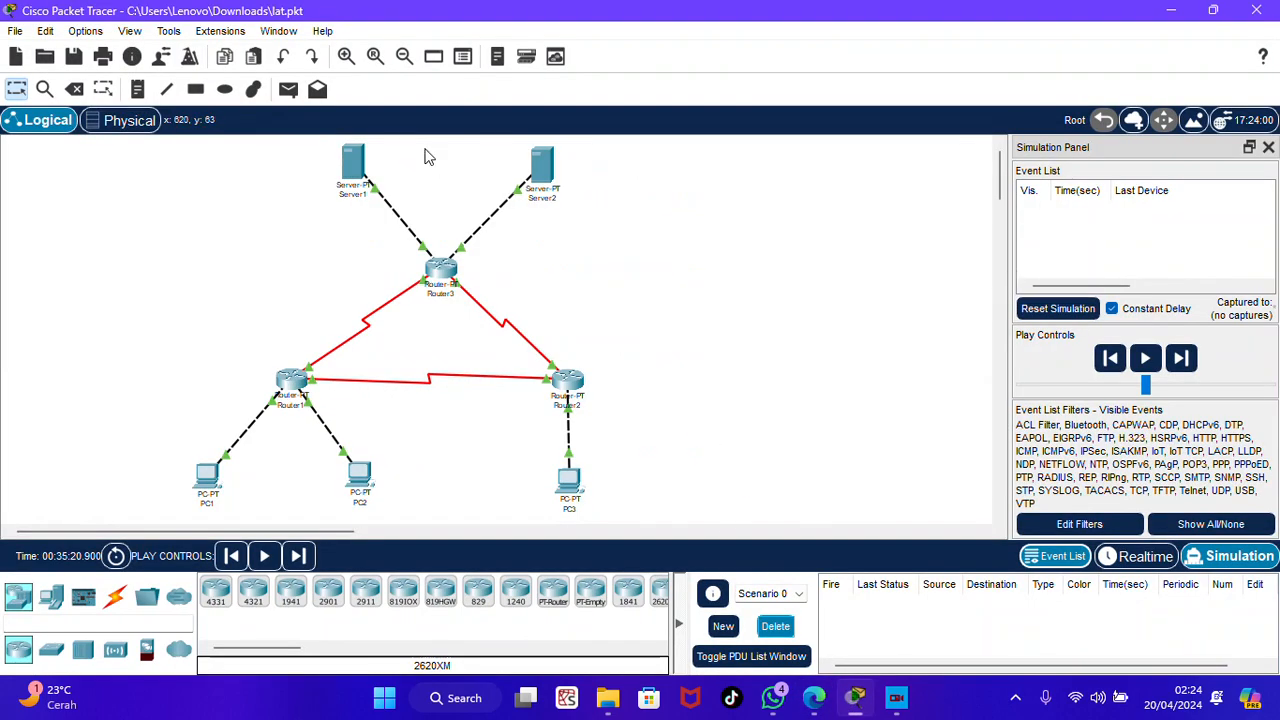
Send a simple PDU from PC3 to PC1 and advance the simulation event by event until the reply reaches PC3.
click(288, 89)
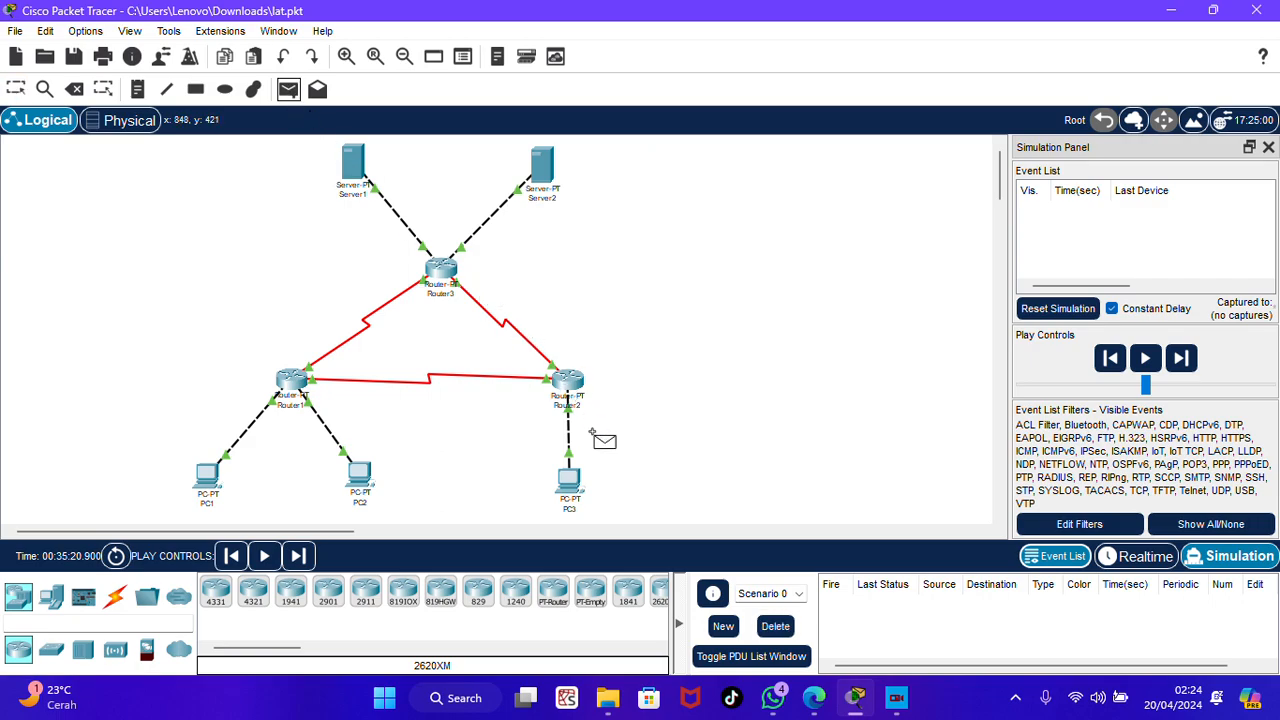
click(572, 482)
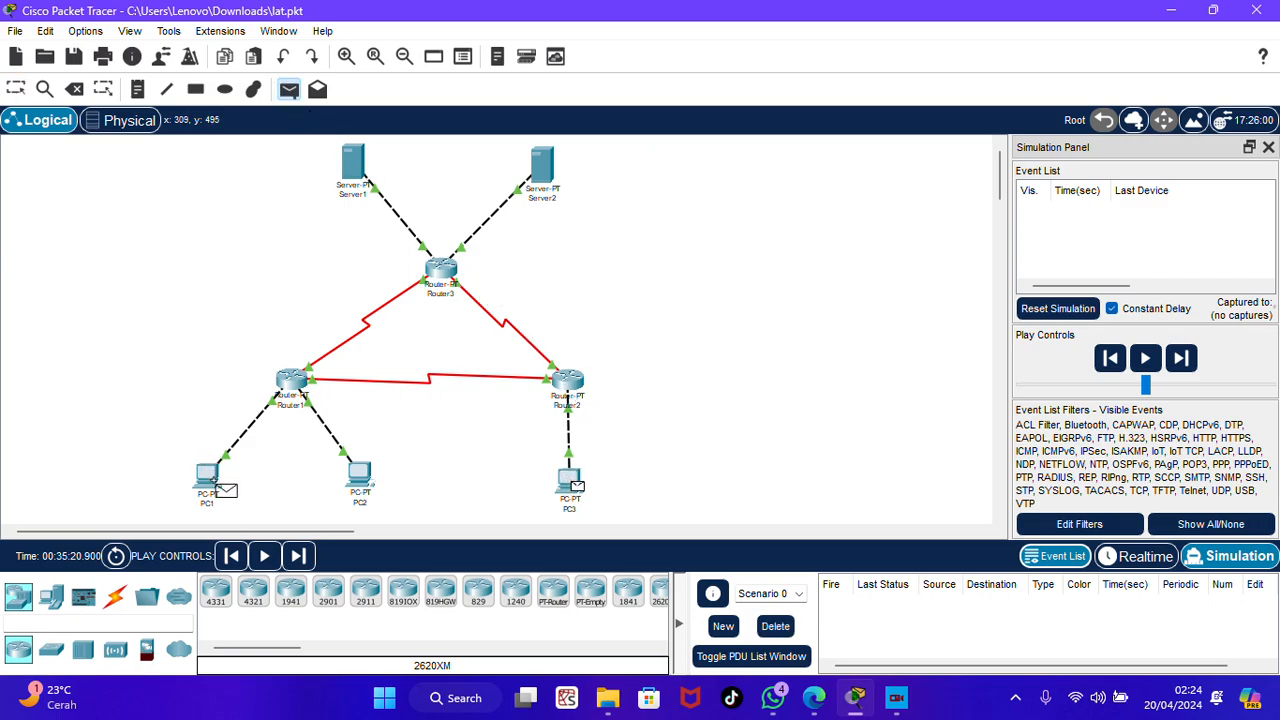
click(210, 476)
click(1188, 360)
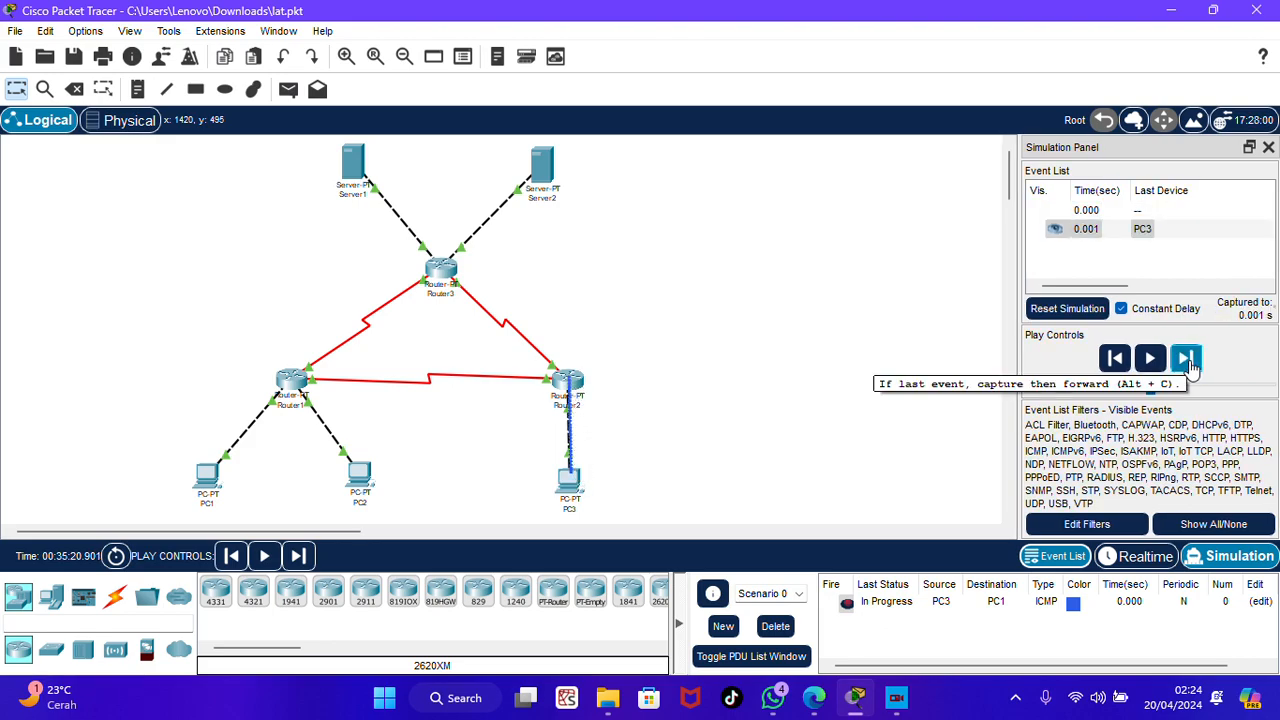
click(1188, 362)
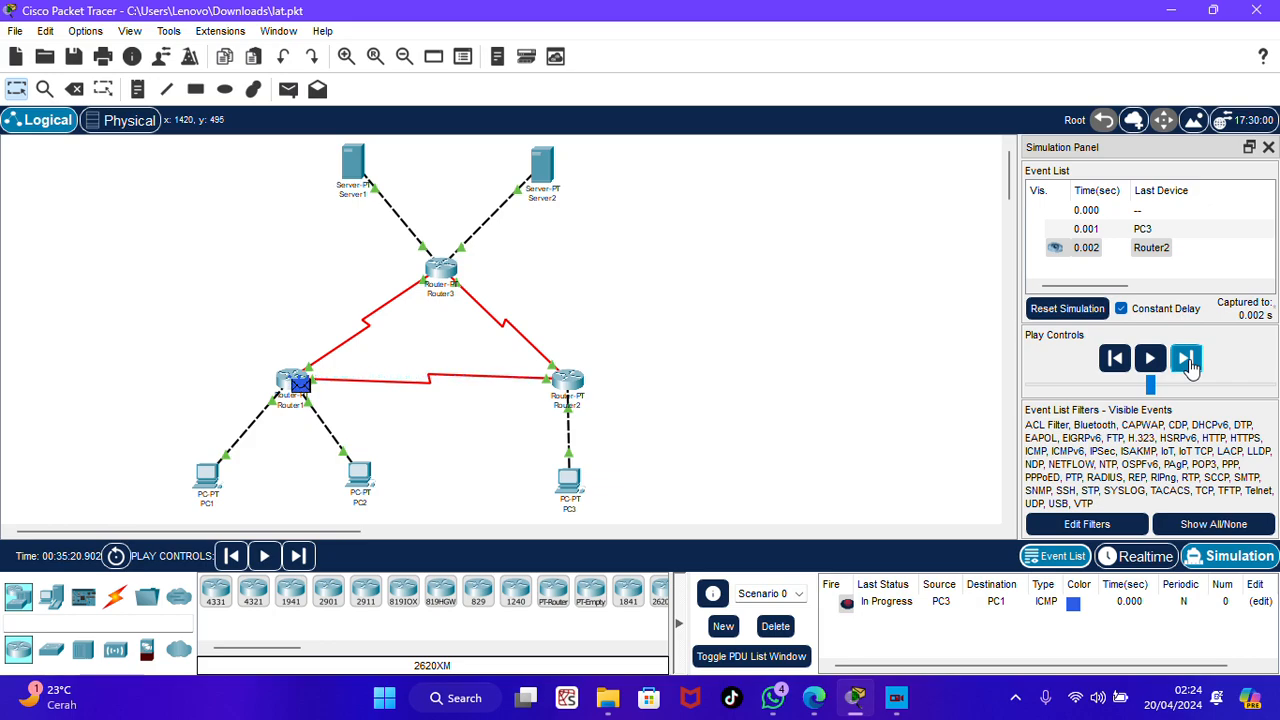
click(1188, 362)
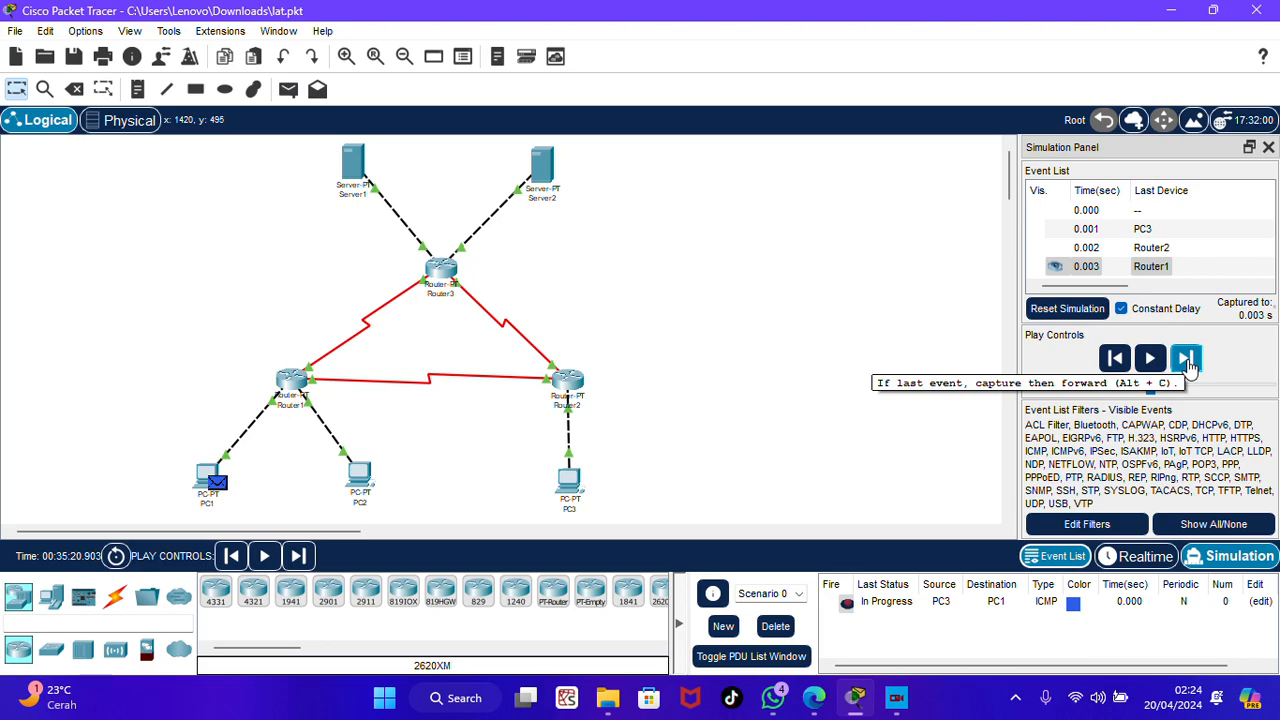
click(1188, 362)
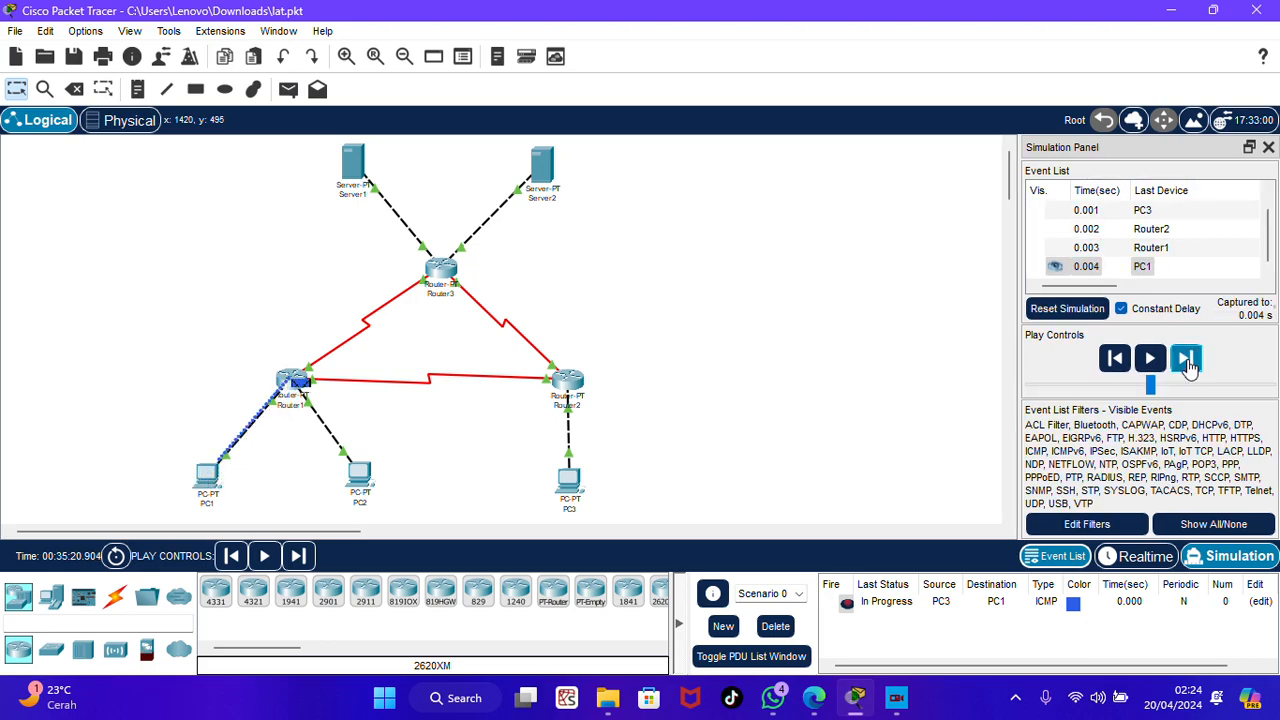
click(1188, 364)
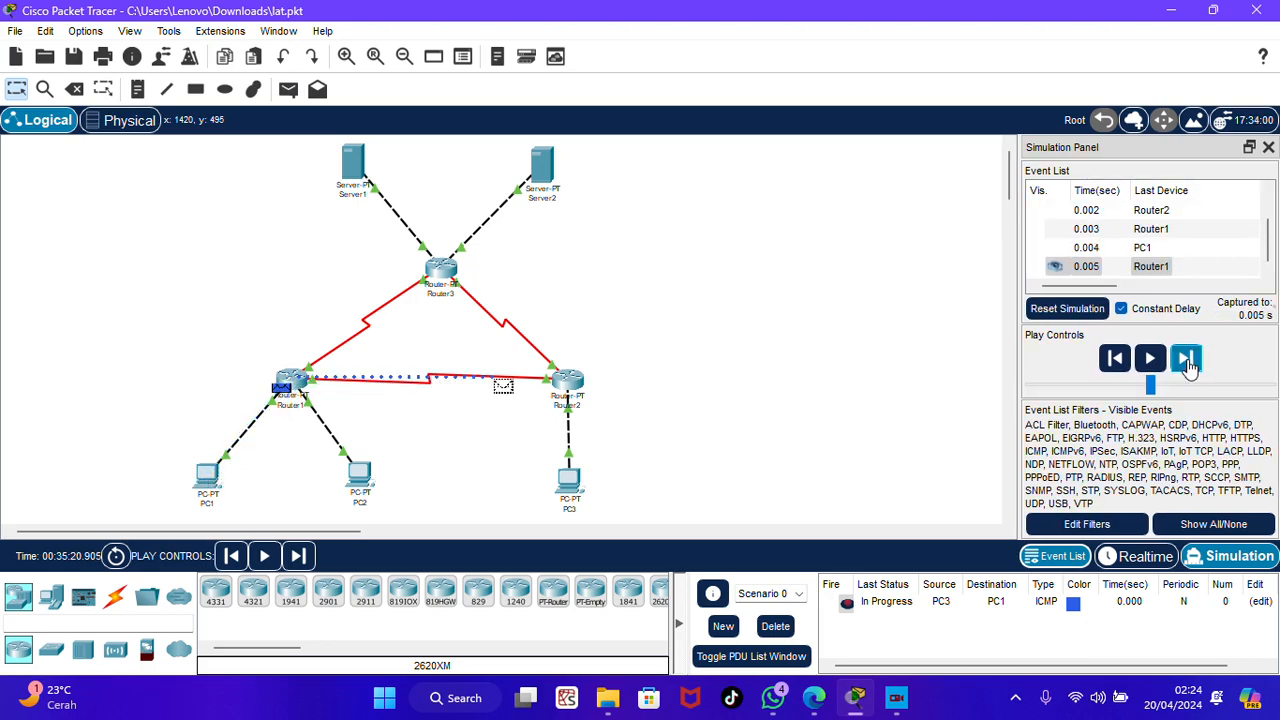
click(1188, 362)
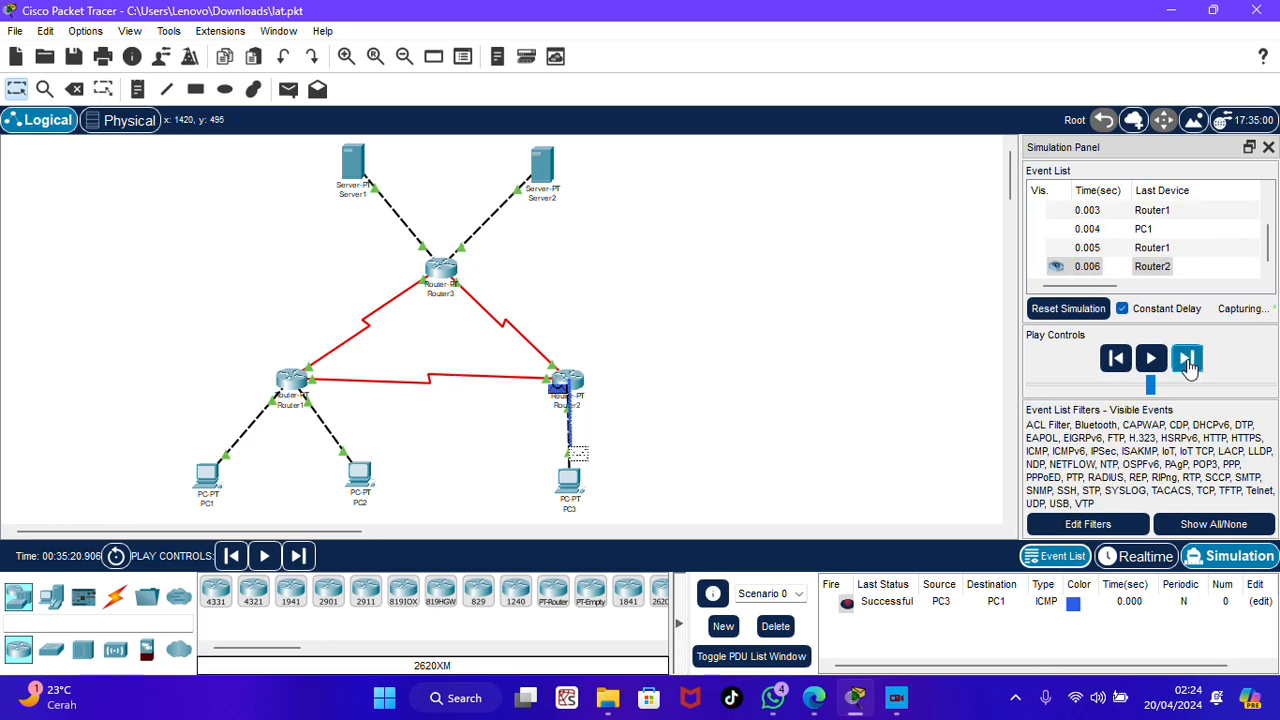
Delete the PC3-to-PC1 scenario, look up the sixth scenario on the browser's exercise page, and return to Packet Tracer.
click(775, 626)
click(814, 698)
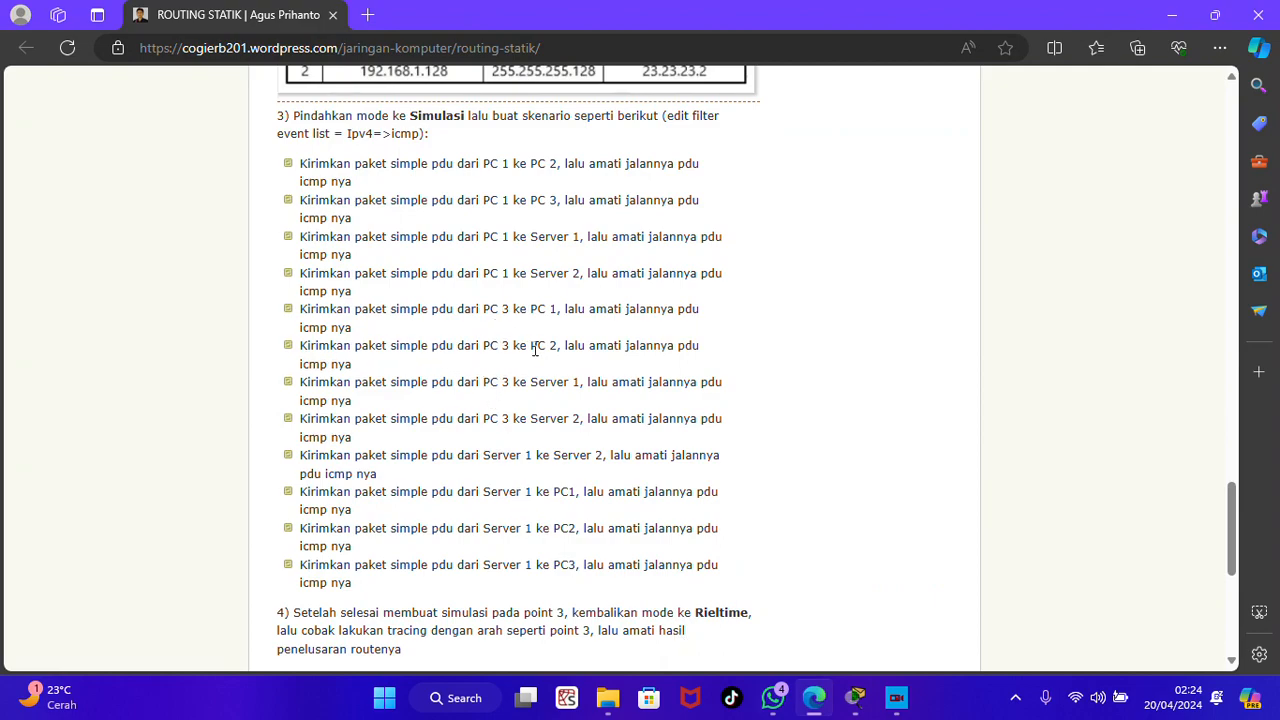
click(845, 700)
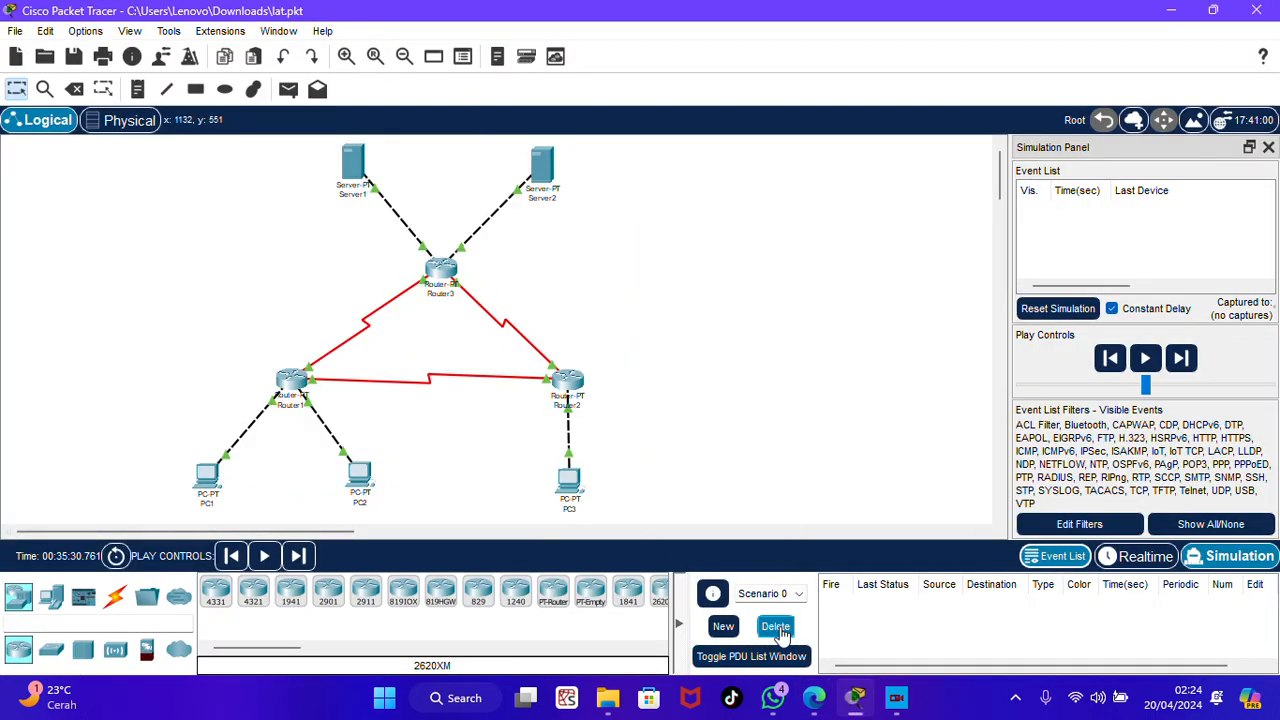
Send a simple PDU from PC3 to PC2 and advance the simulation event by event until the reply reaches PC3.
click(288, 89)
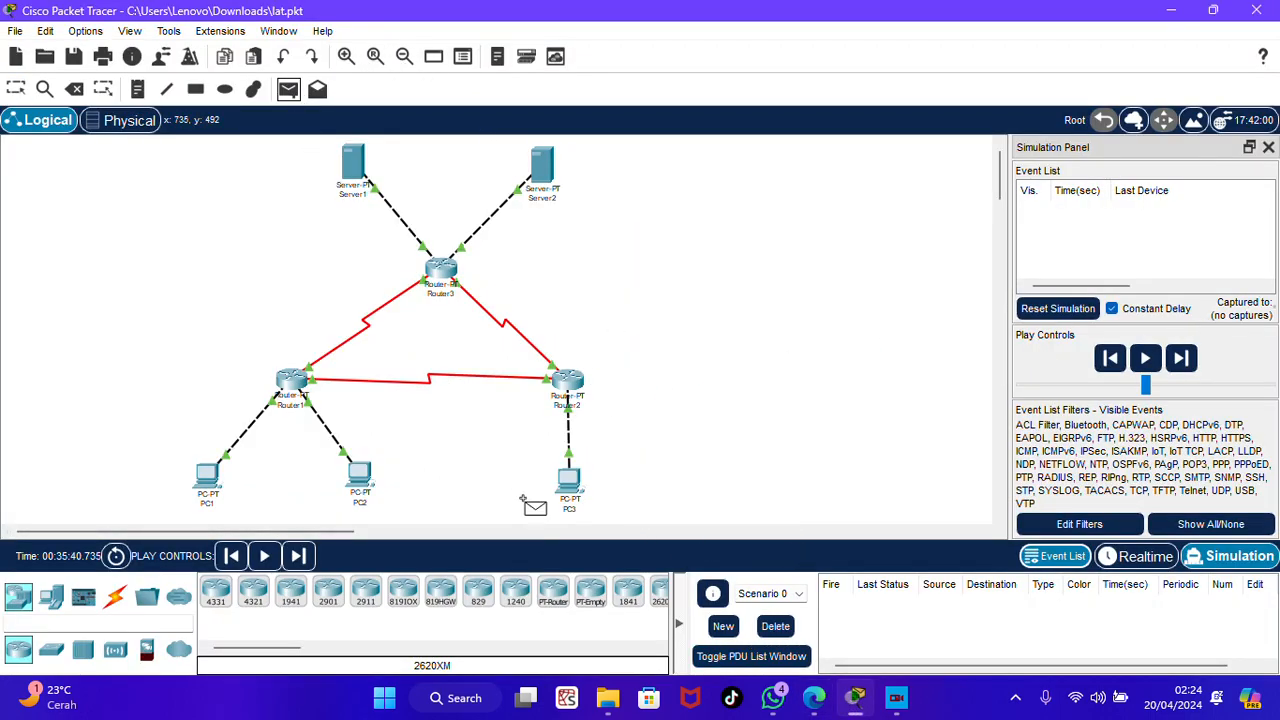
click(570, 485)
click(360, 478)
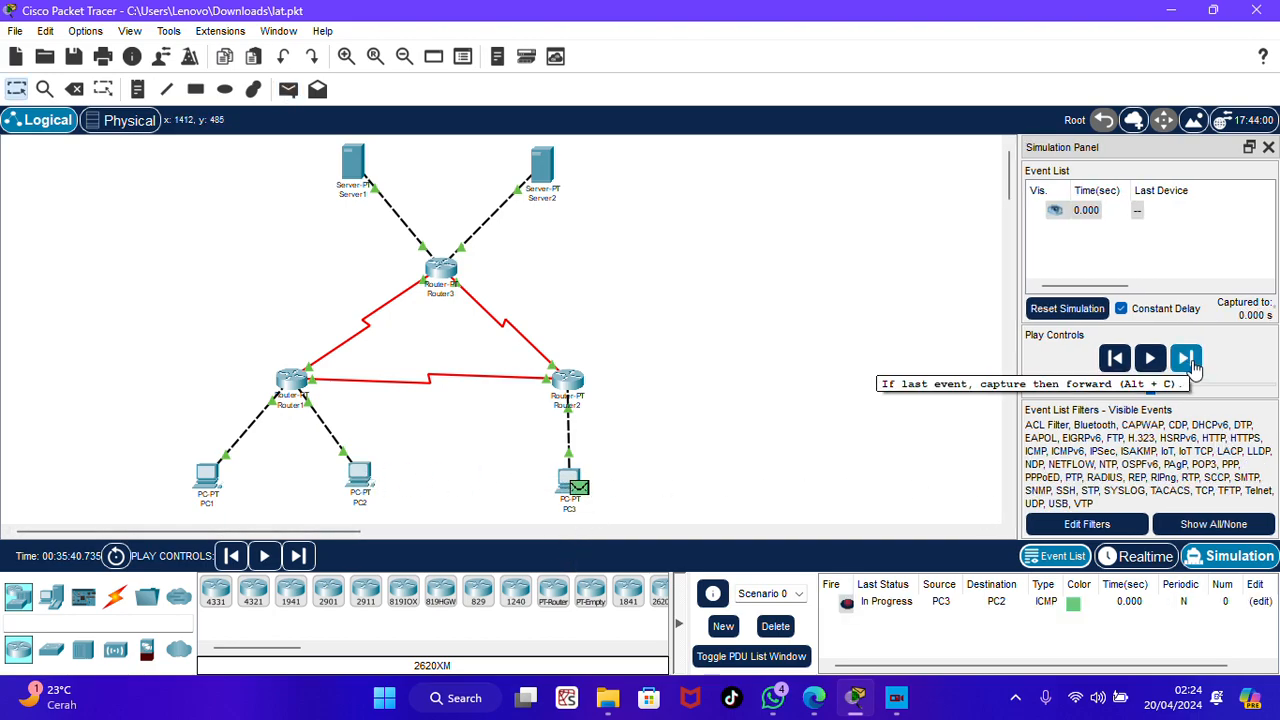
click(1188, 363)
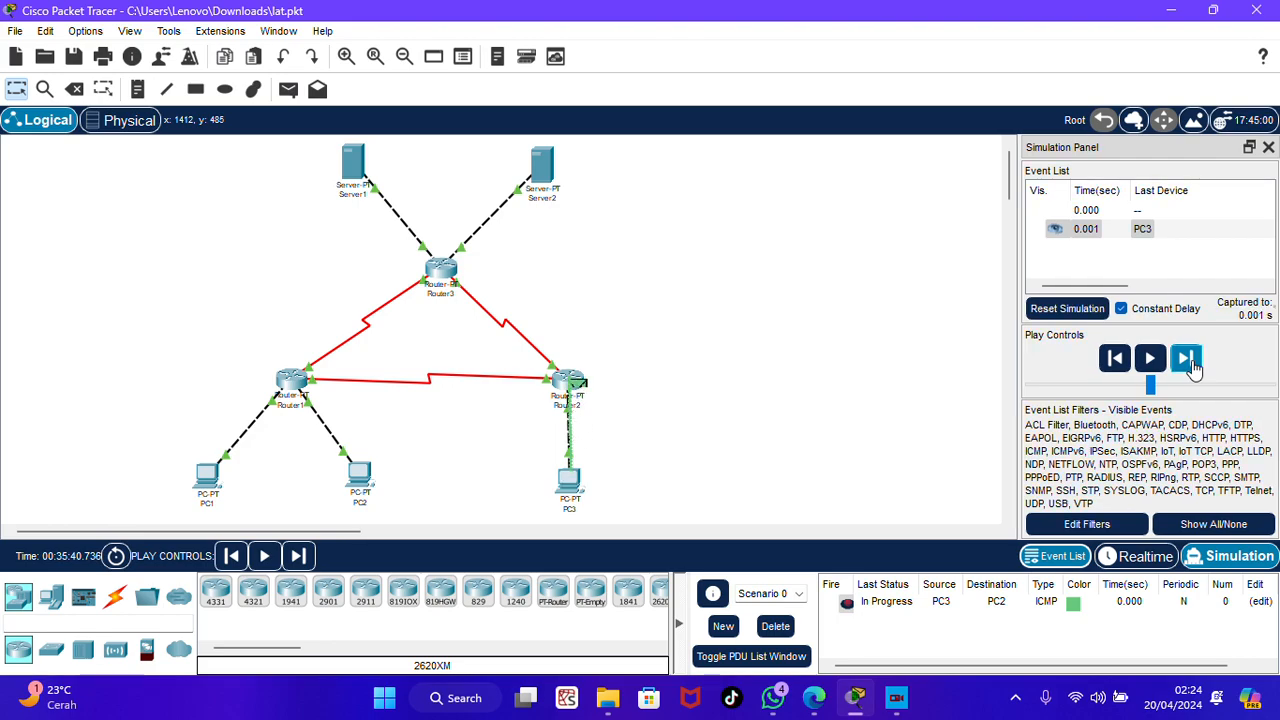
click(1188, 363)
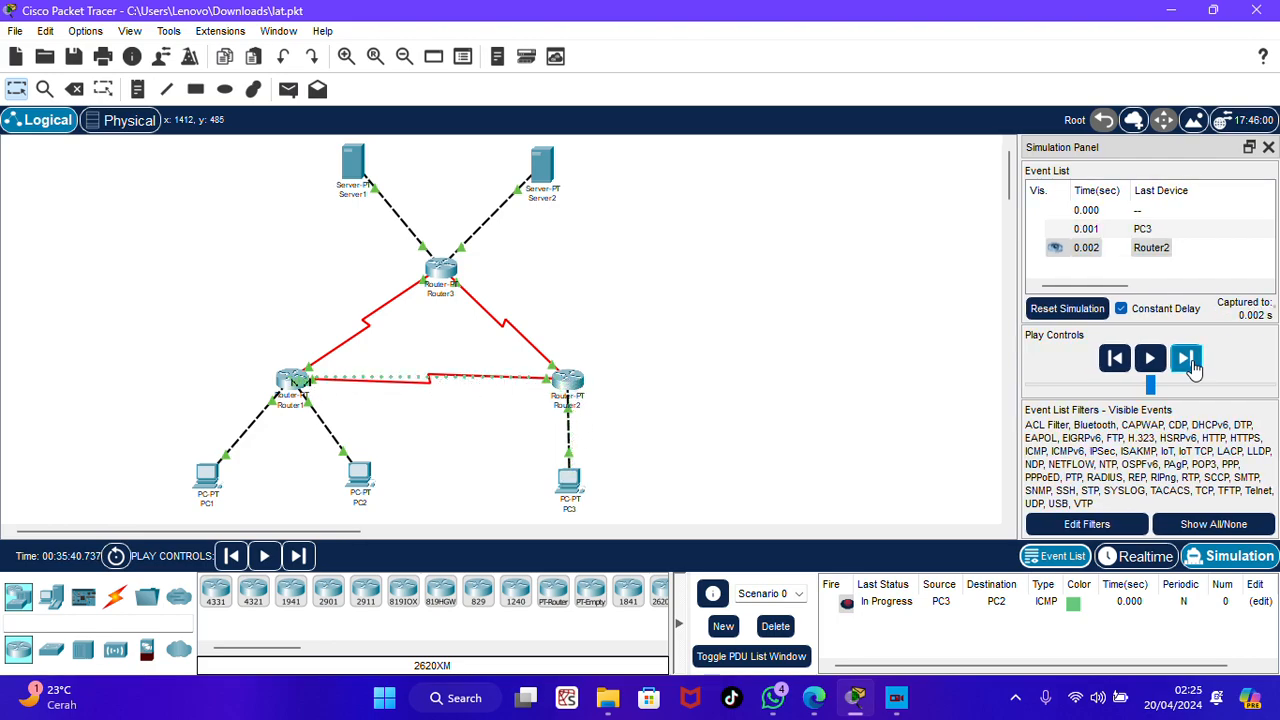
click(1191, 366)
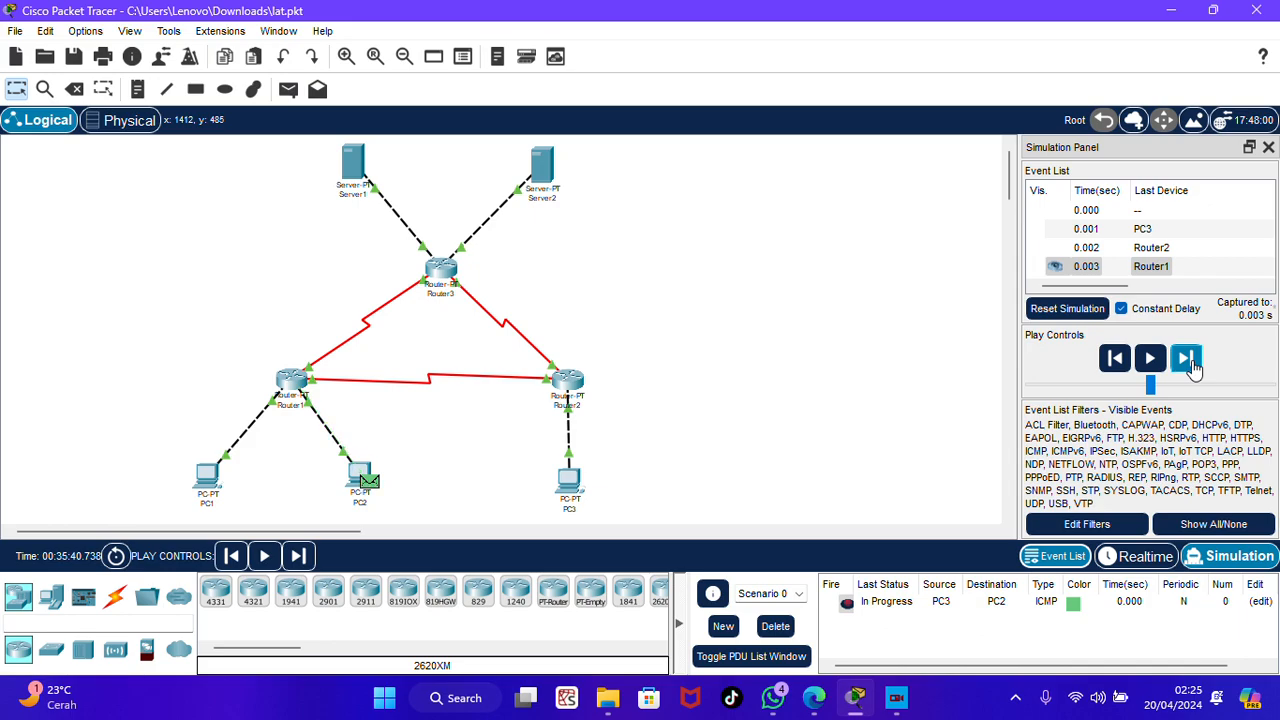
click(1187, 362)
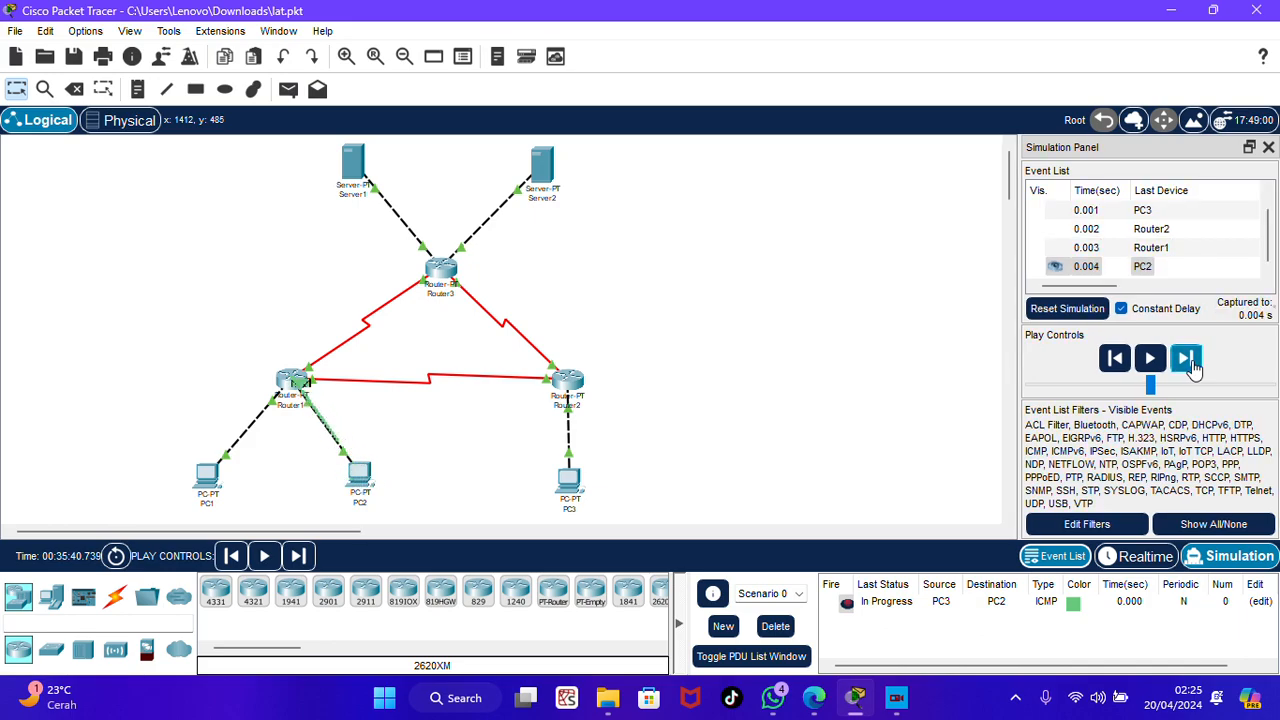
click(1191, 366)
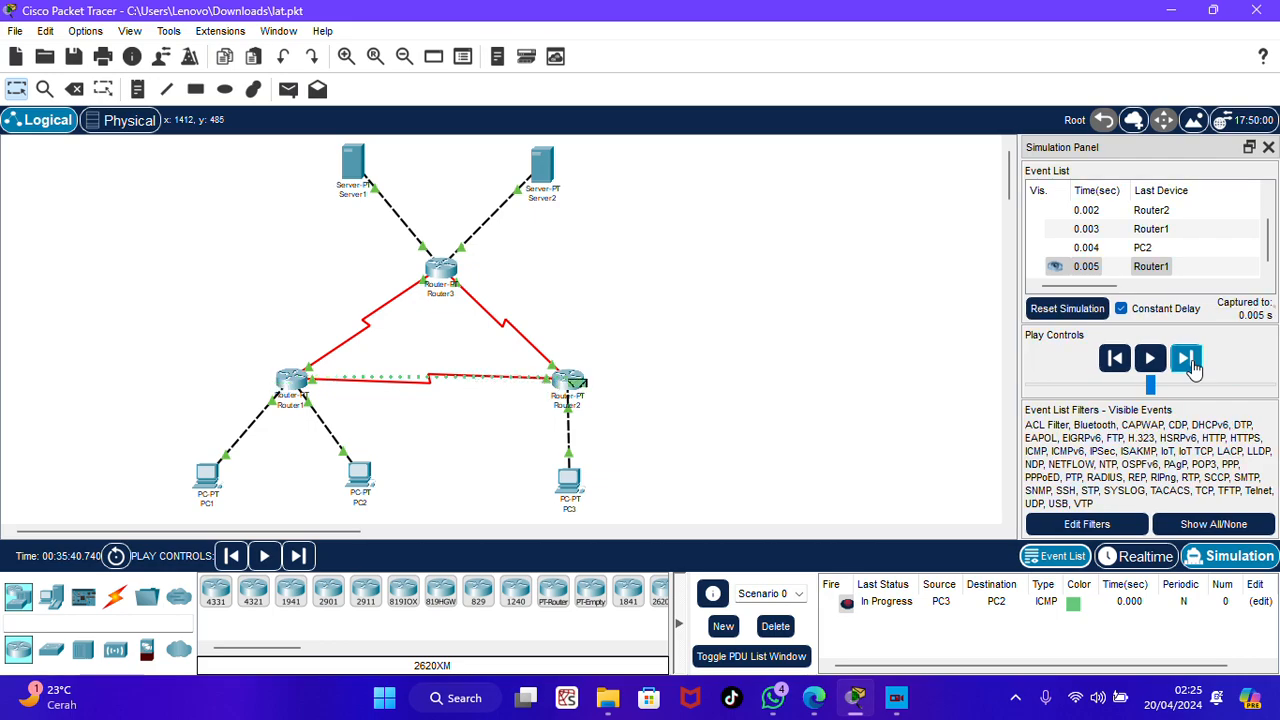
click(1191, 366)
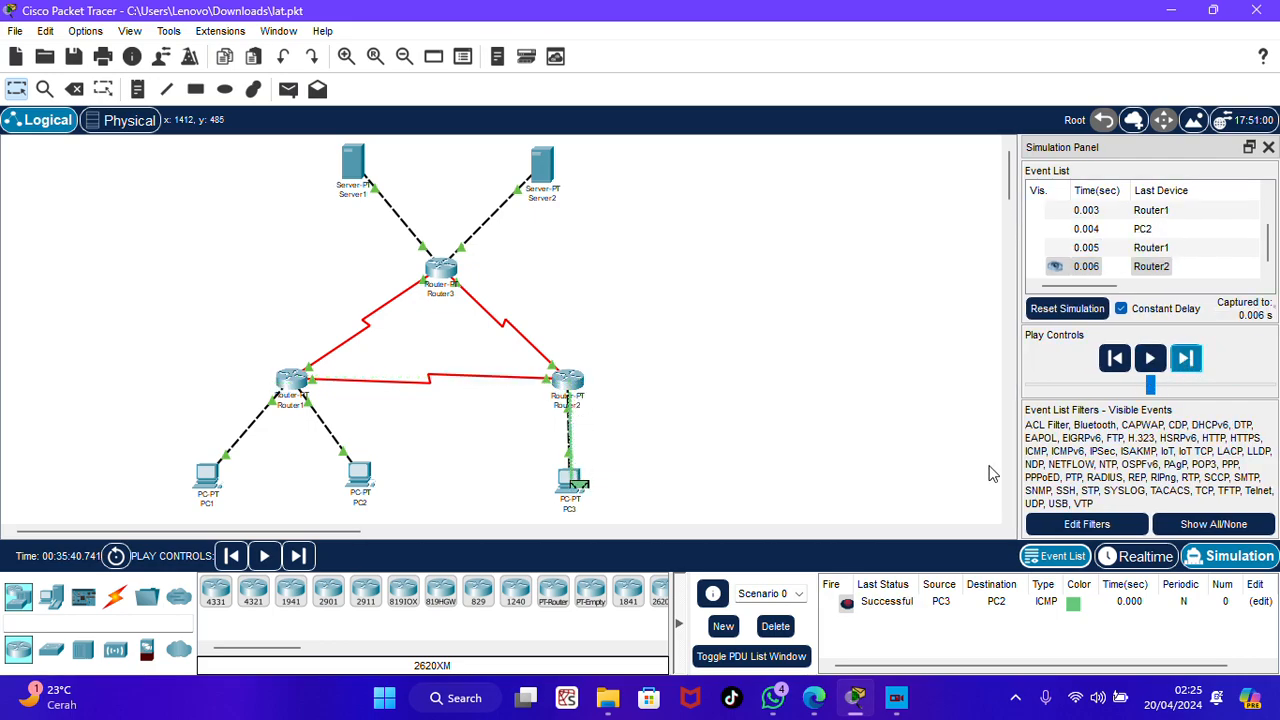
Delete the PC3-to-PC2 scenario, look up the seventh scenario on the browser's exercise page, and return to Packet Tracer.
click(786, 627)
mouse_move(814, 697)
click(743, 640)
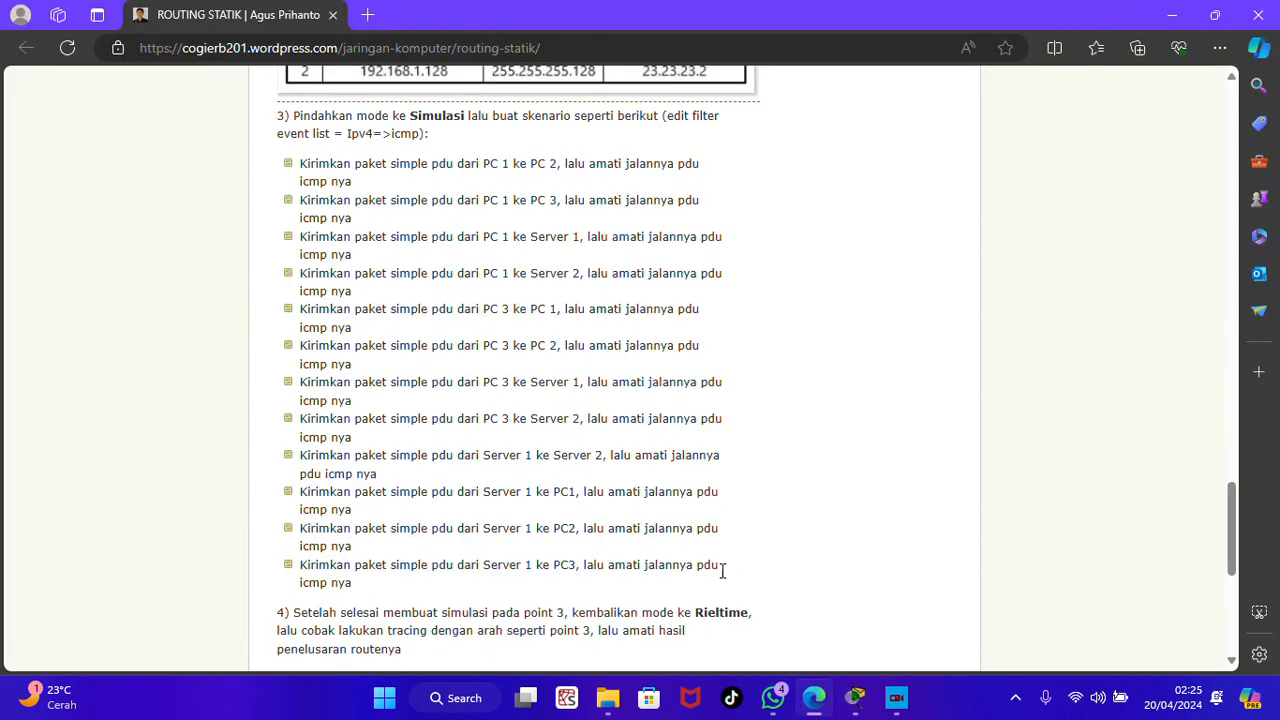
click(855, 697)
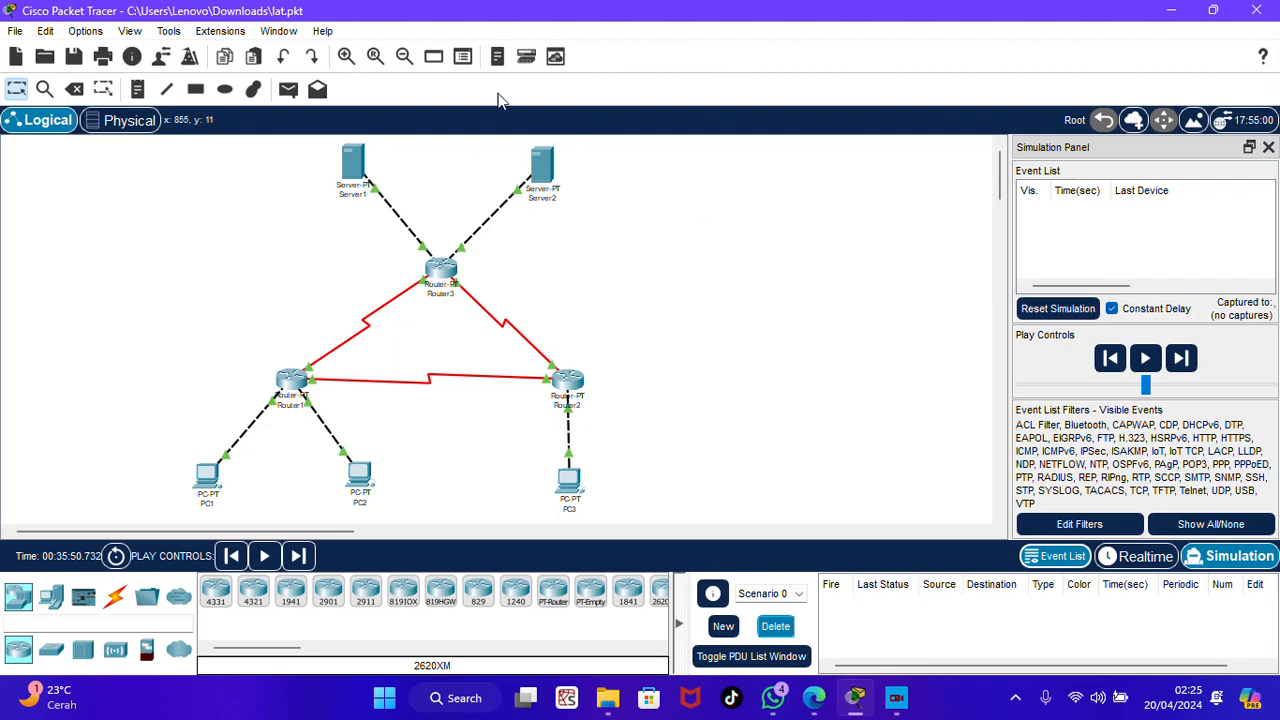
Send a simple PDU from PC3 to Server1 and advance the simulation event by event until the reply reaches PC3.
click(291, 94)
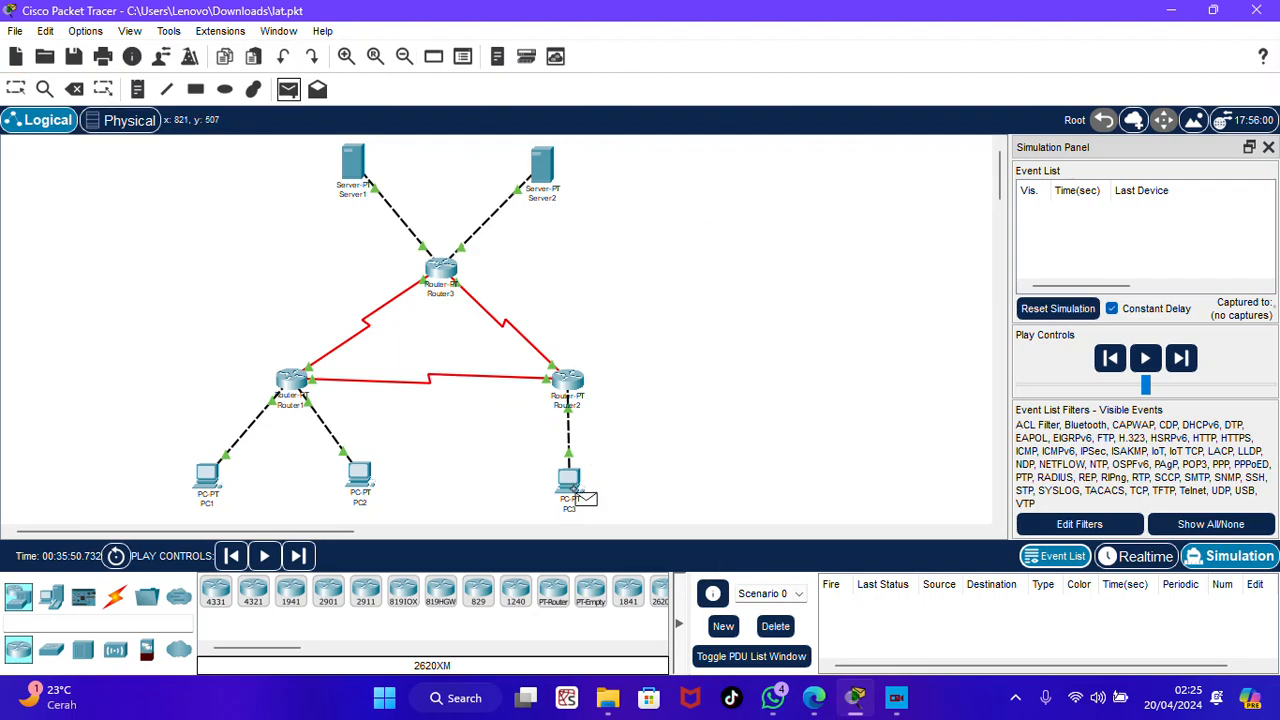
click(572, 489)
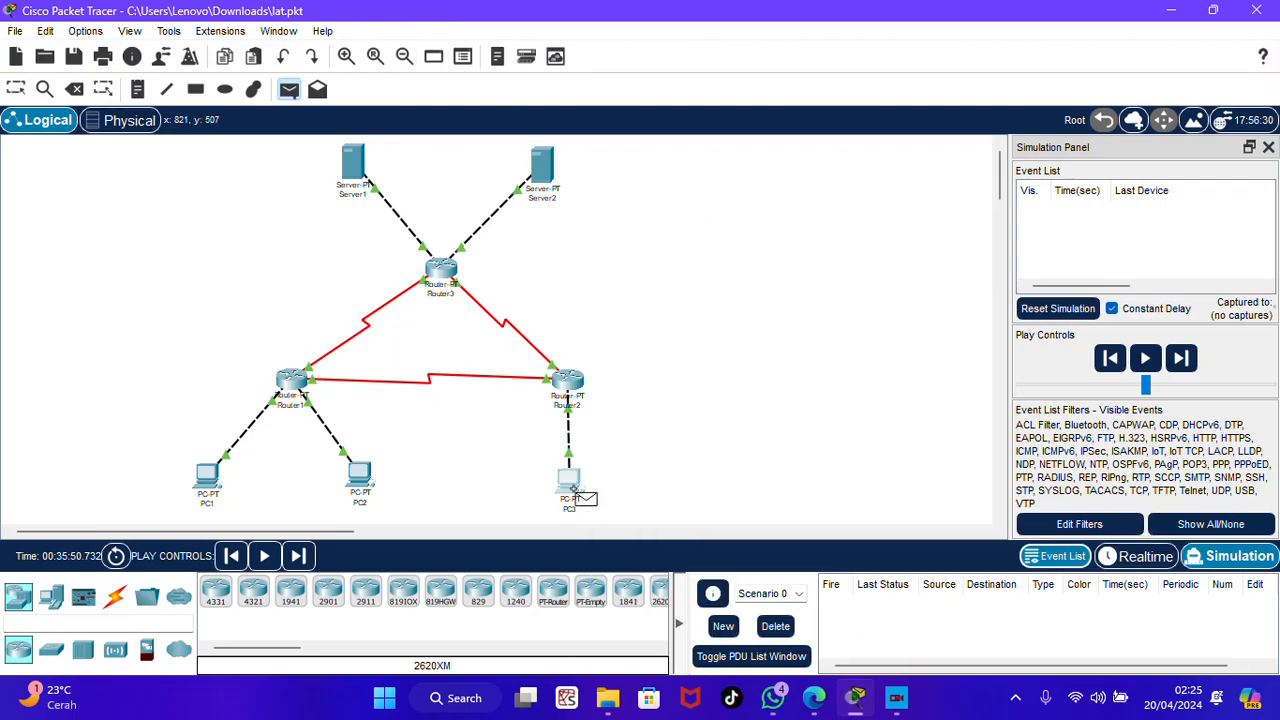
click(355, 158)
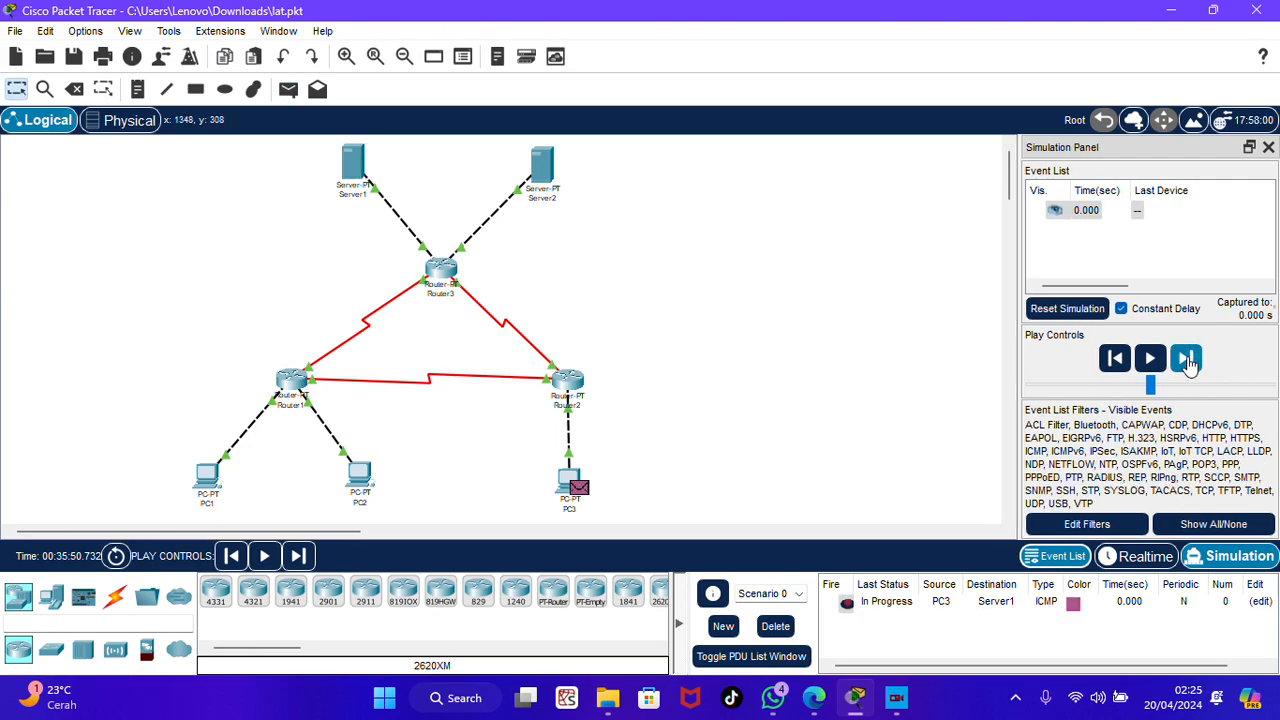
click(1187, 360)
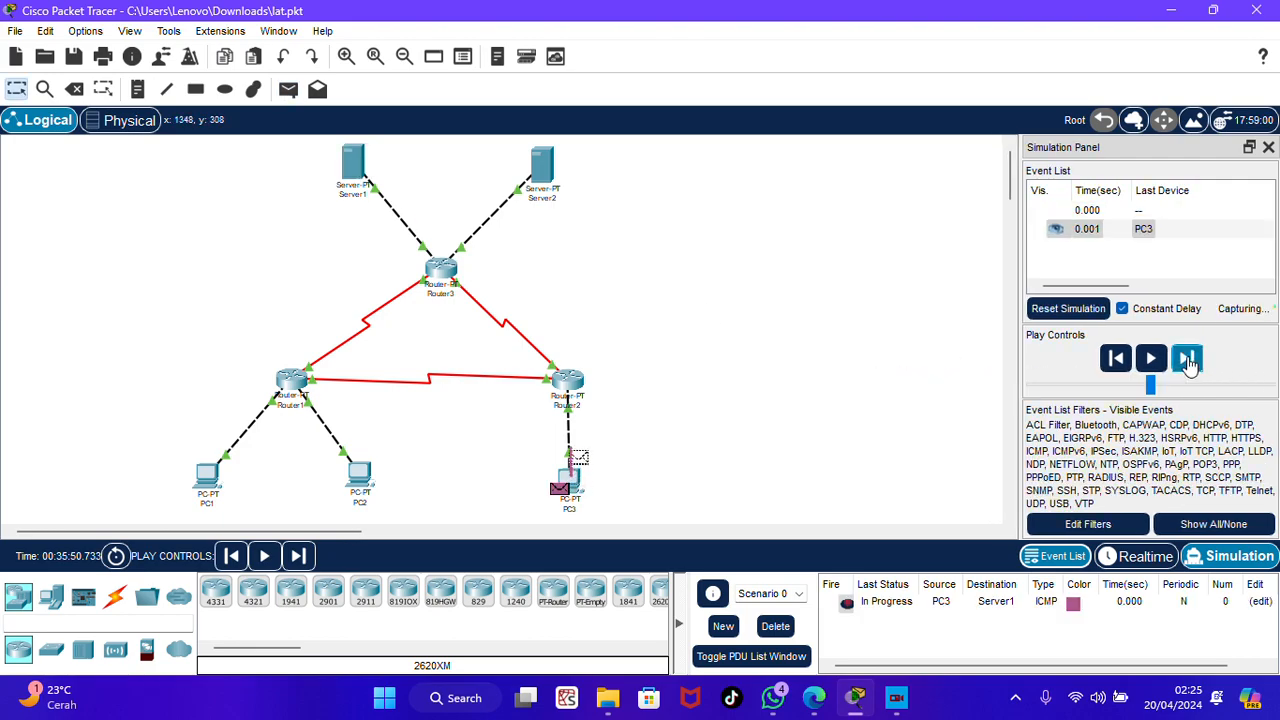
click(1187, 360)
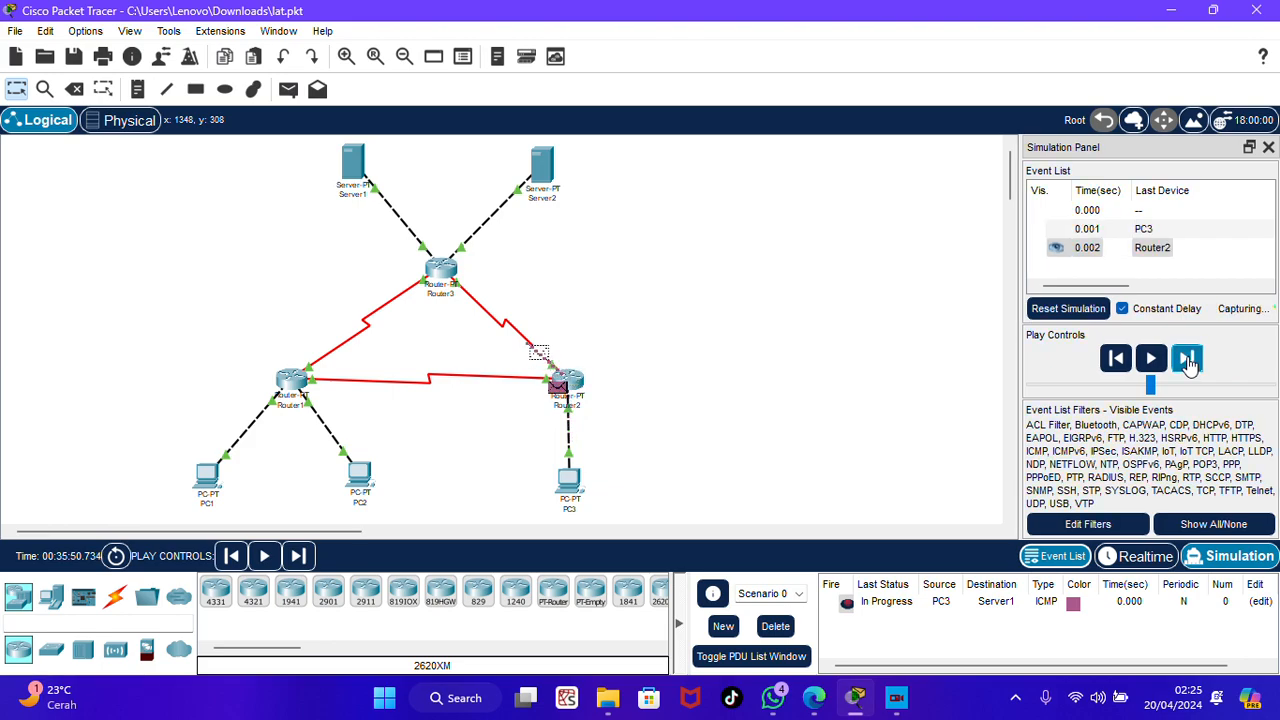
click(1187, 360)
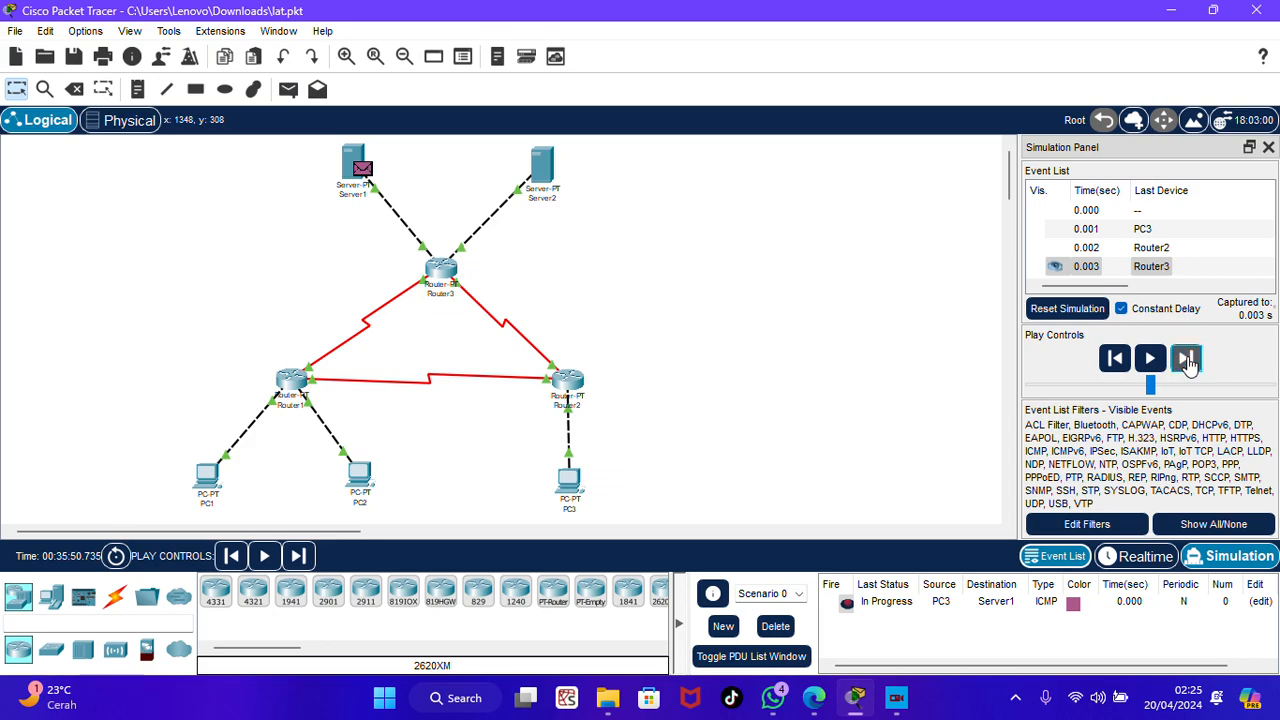
click(1187, 360)
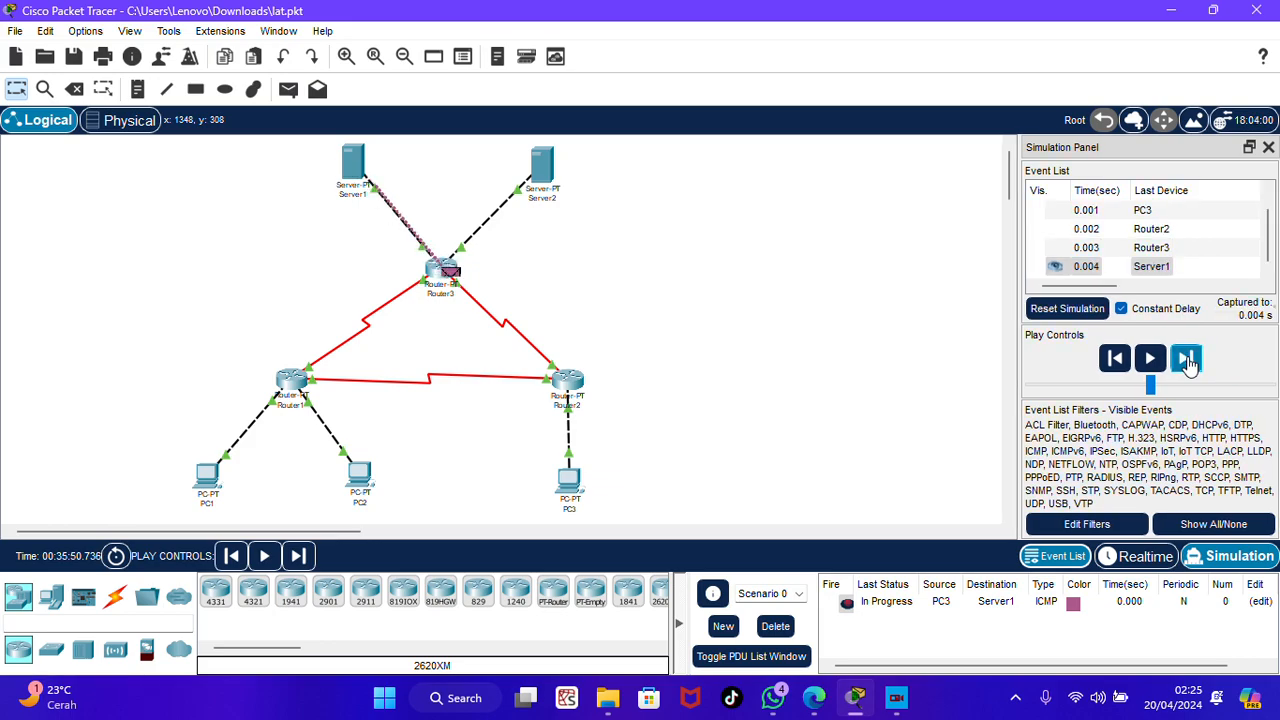
click(1187, 360)
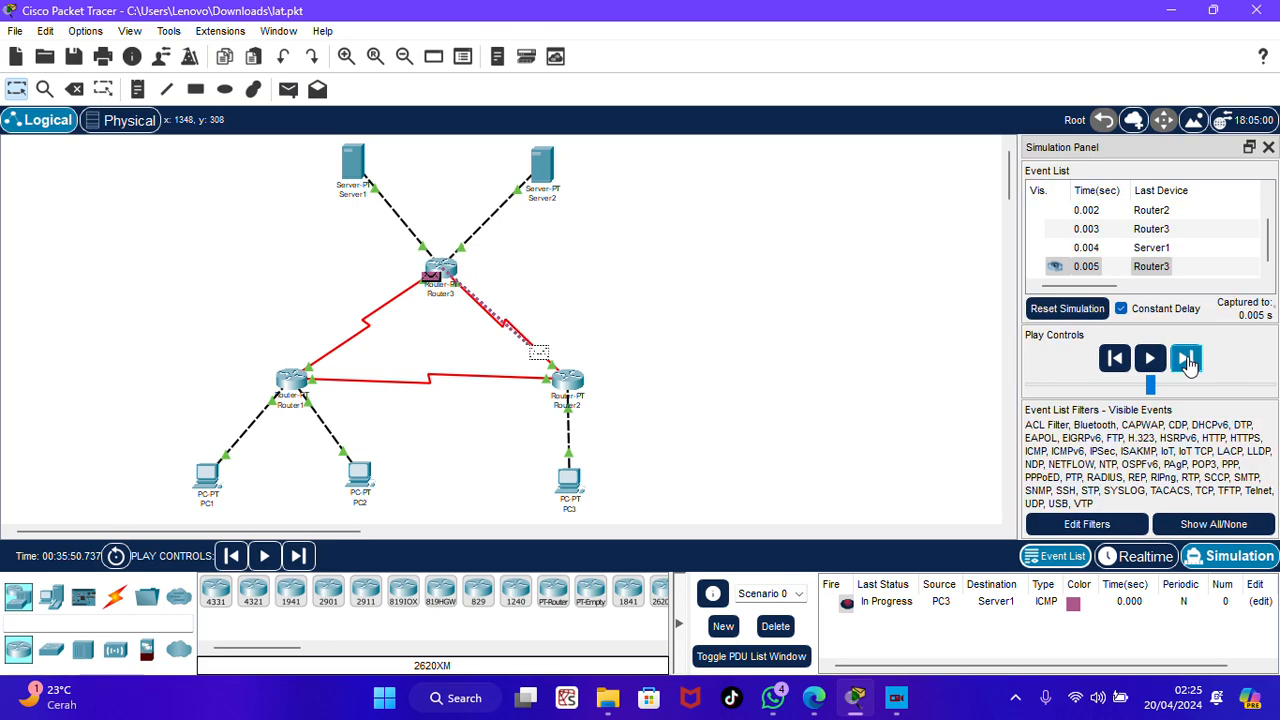
click(1187, 360)
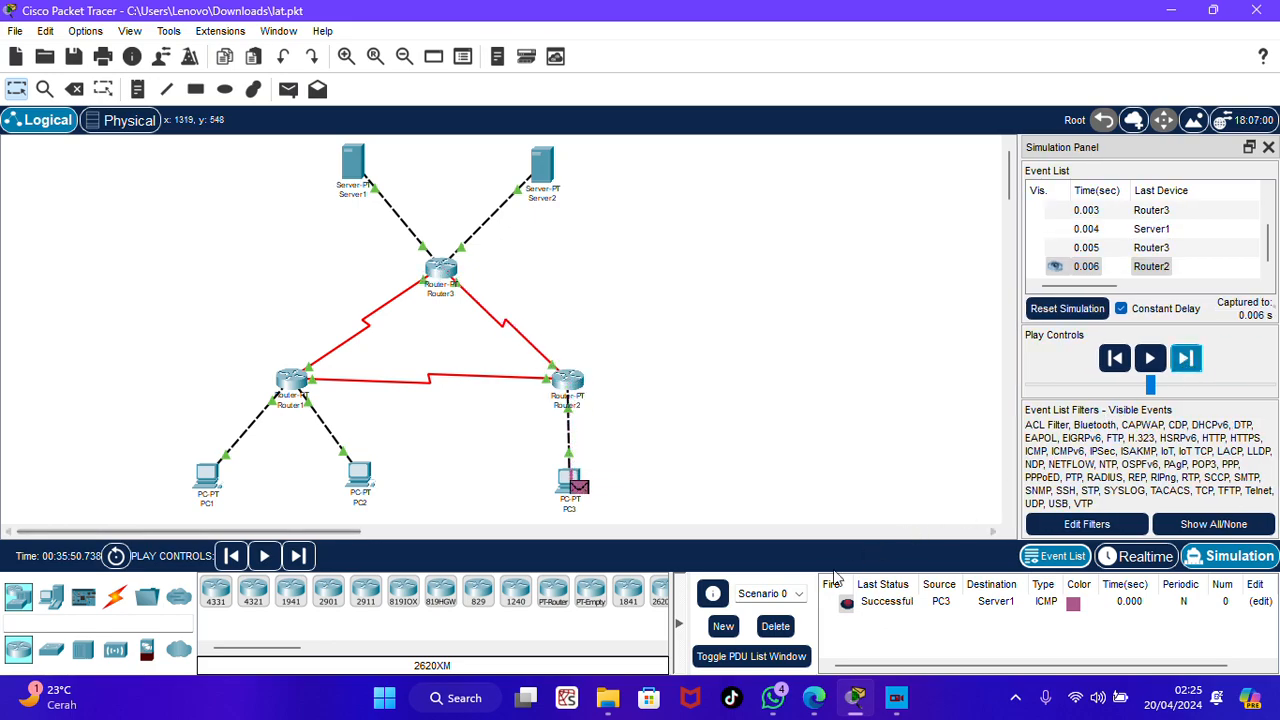
Delete the PC3-to-Server1 scenario, look up the eighth scenario on the browser's exercise page, and return to Packet Tracer.
click(776, 626)
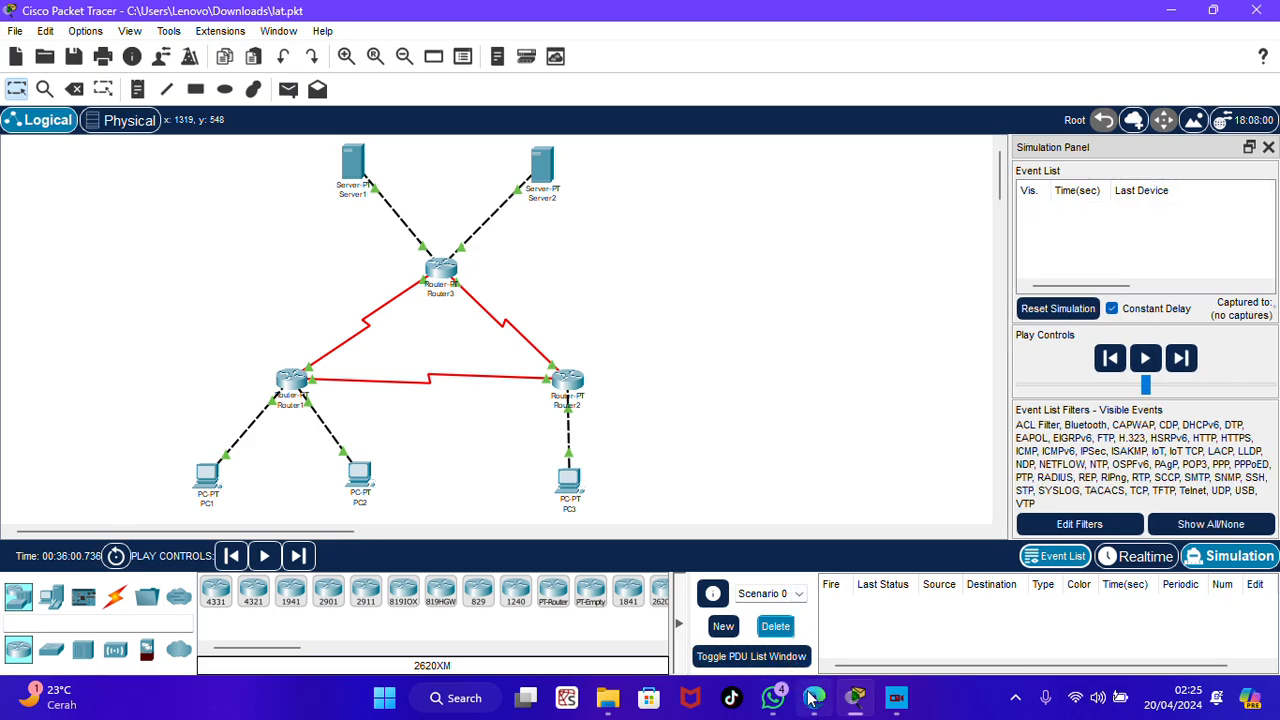
click(814, 698)
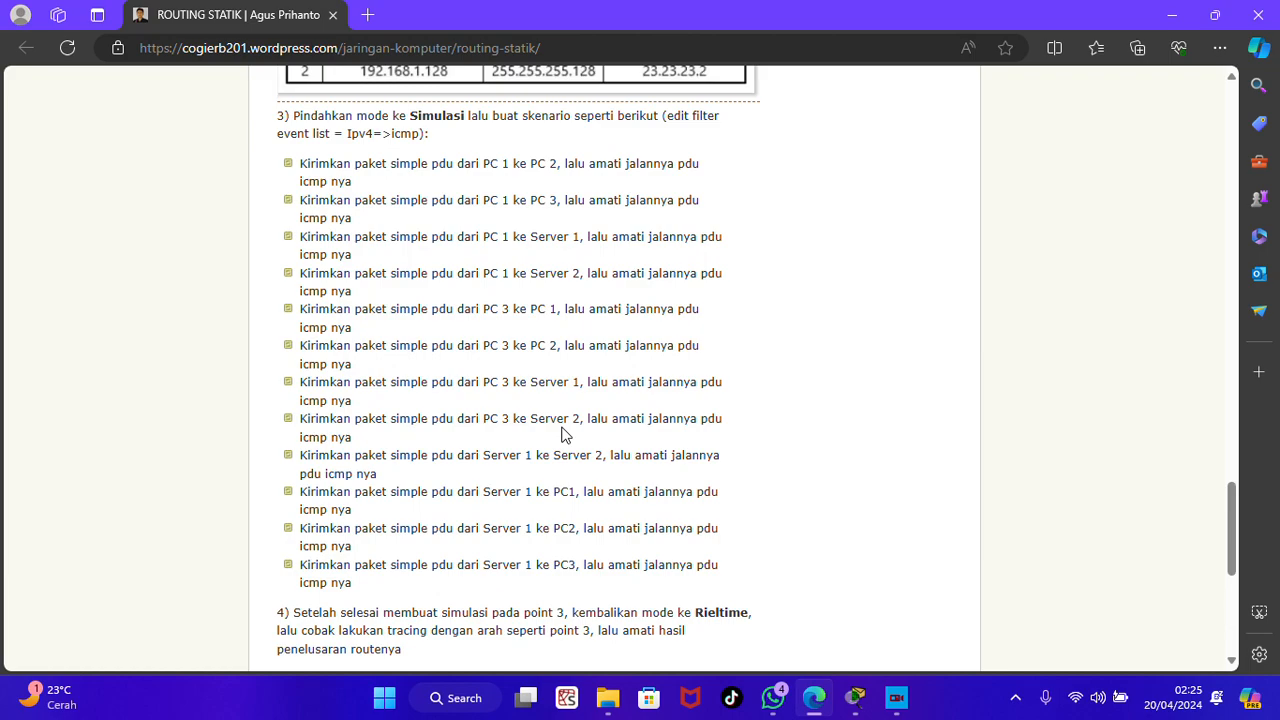
click(855, 698)
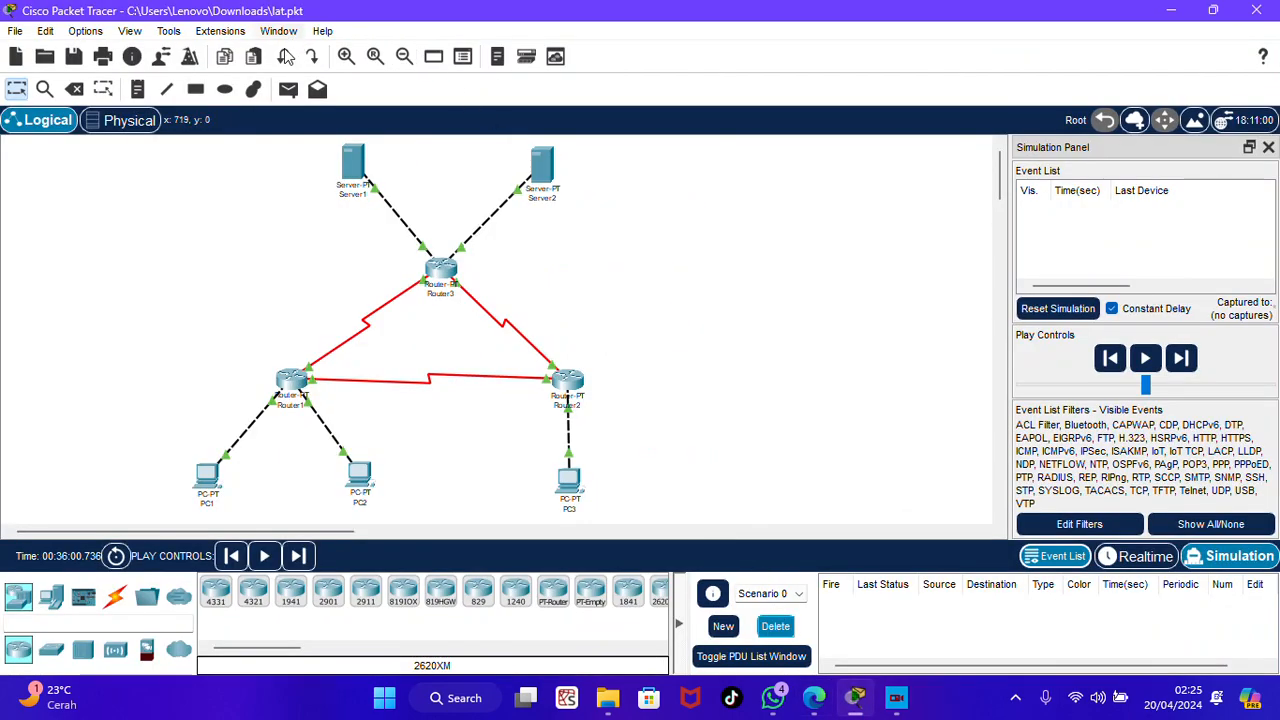
Send a simple PDU from PC3 to Server2 and advance the simulation event by event until the reply reaches PC3.
click(288, 89)
click(573, 487)
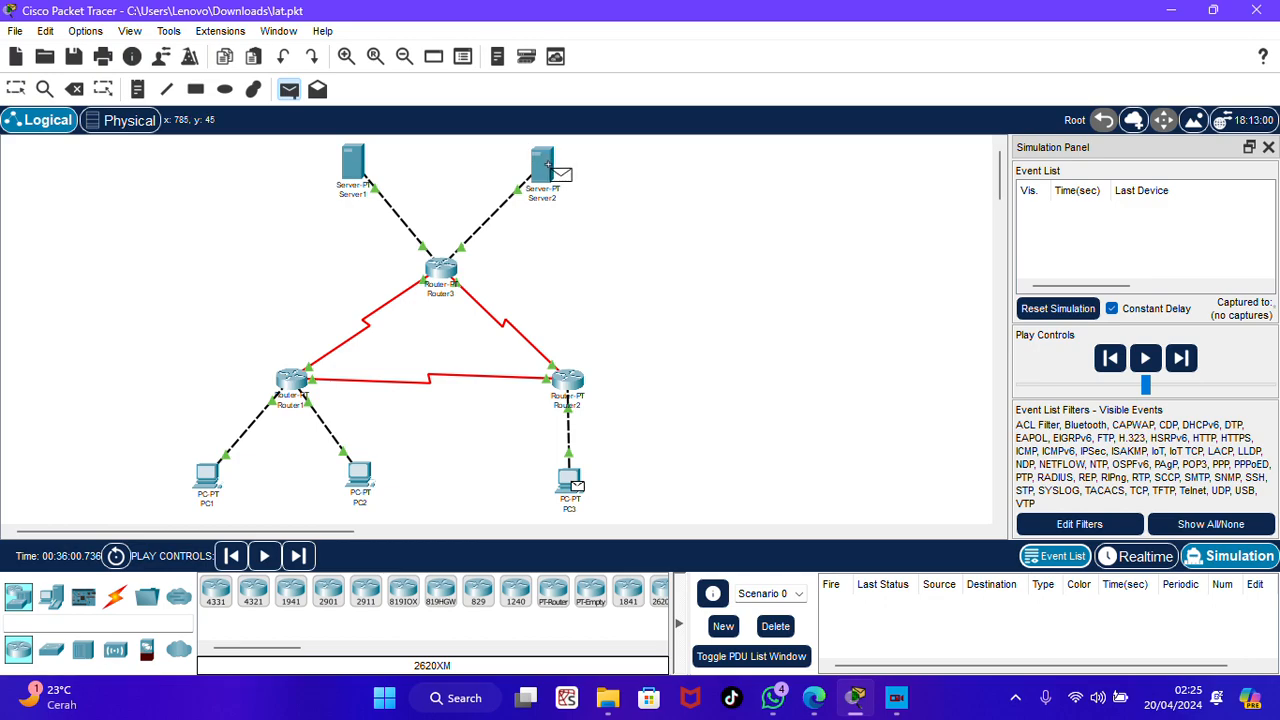
click(546, 163)
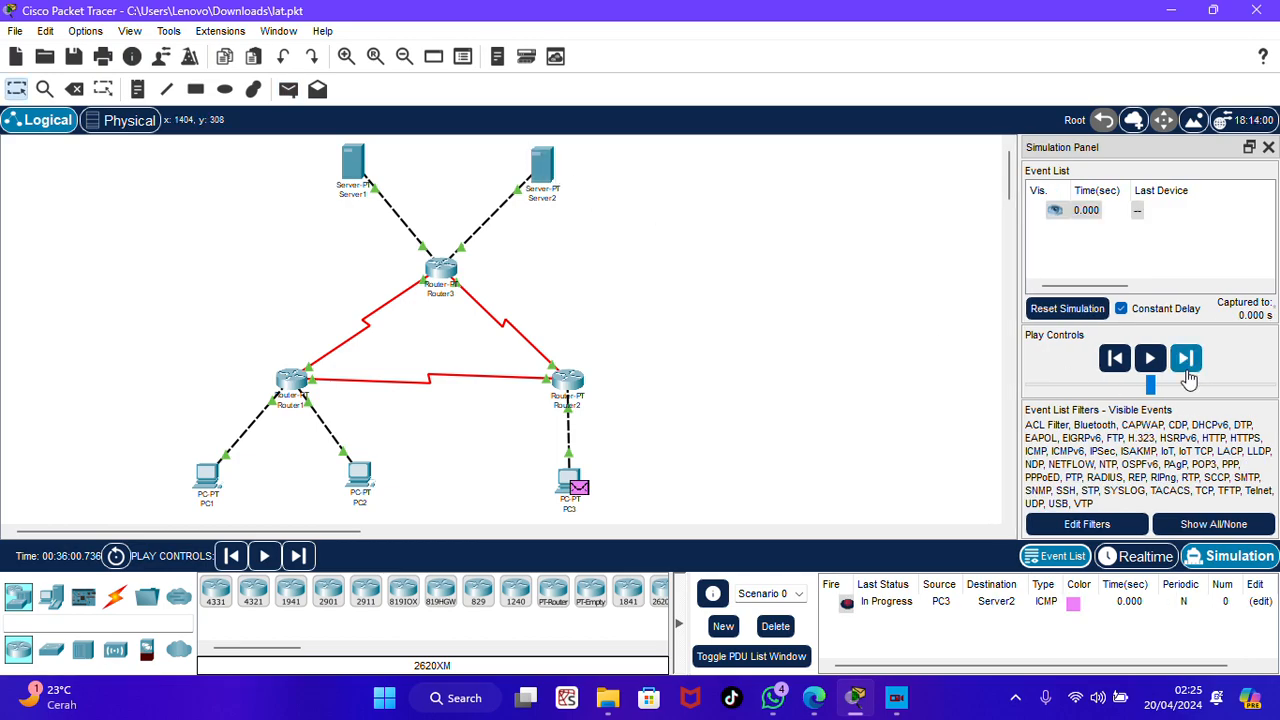
click(1186, 360)
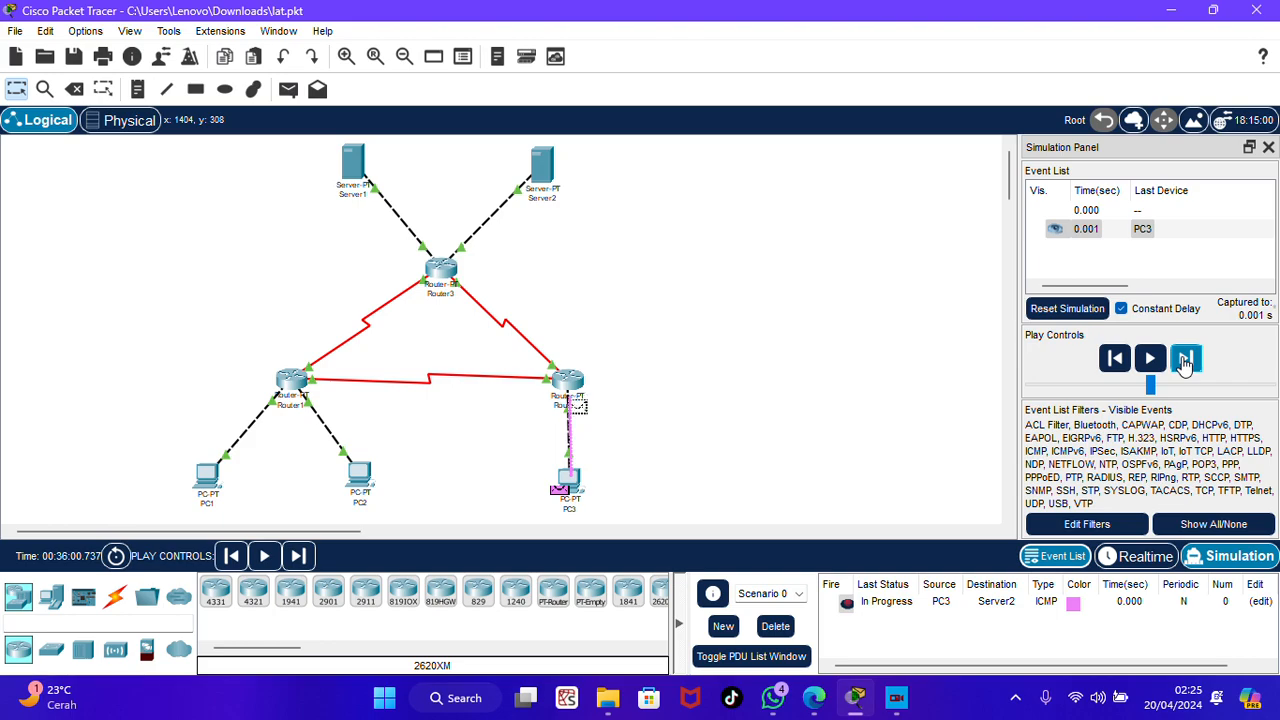
click(1186, 360)
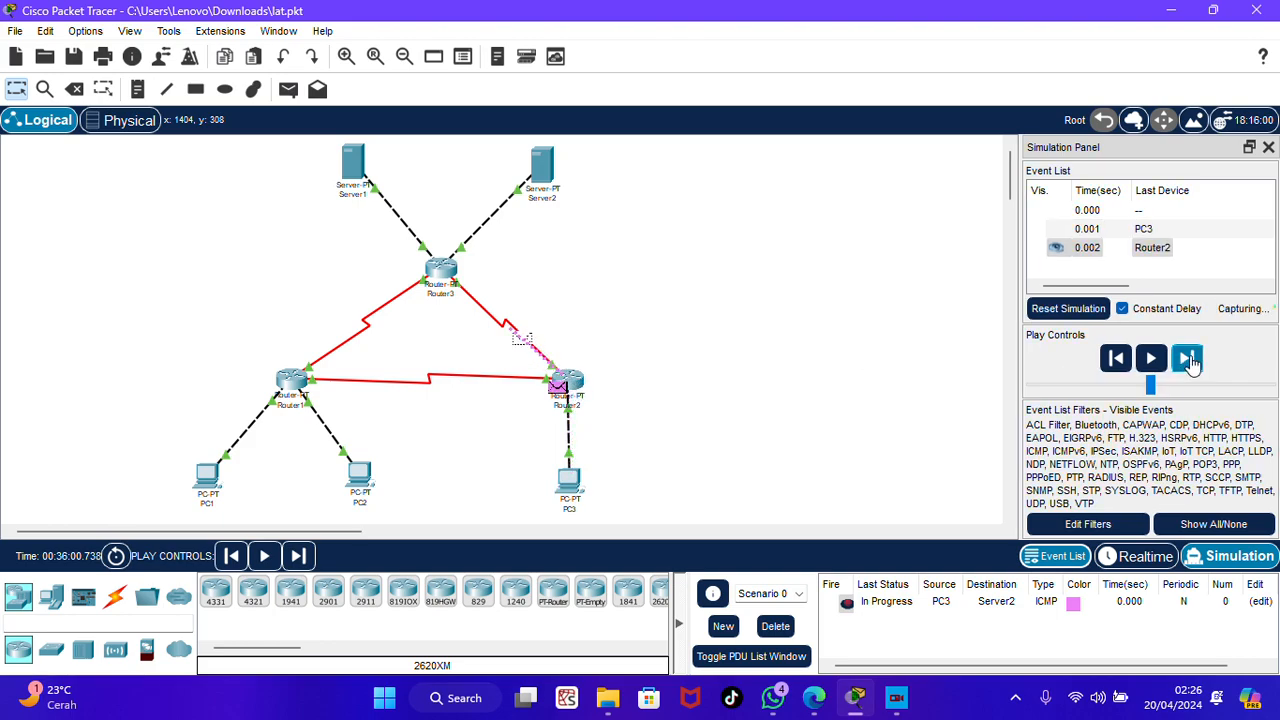
click(1187, 360)
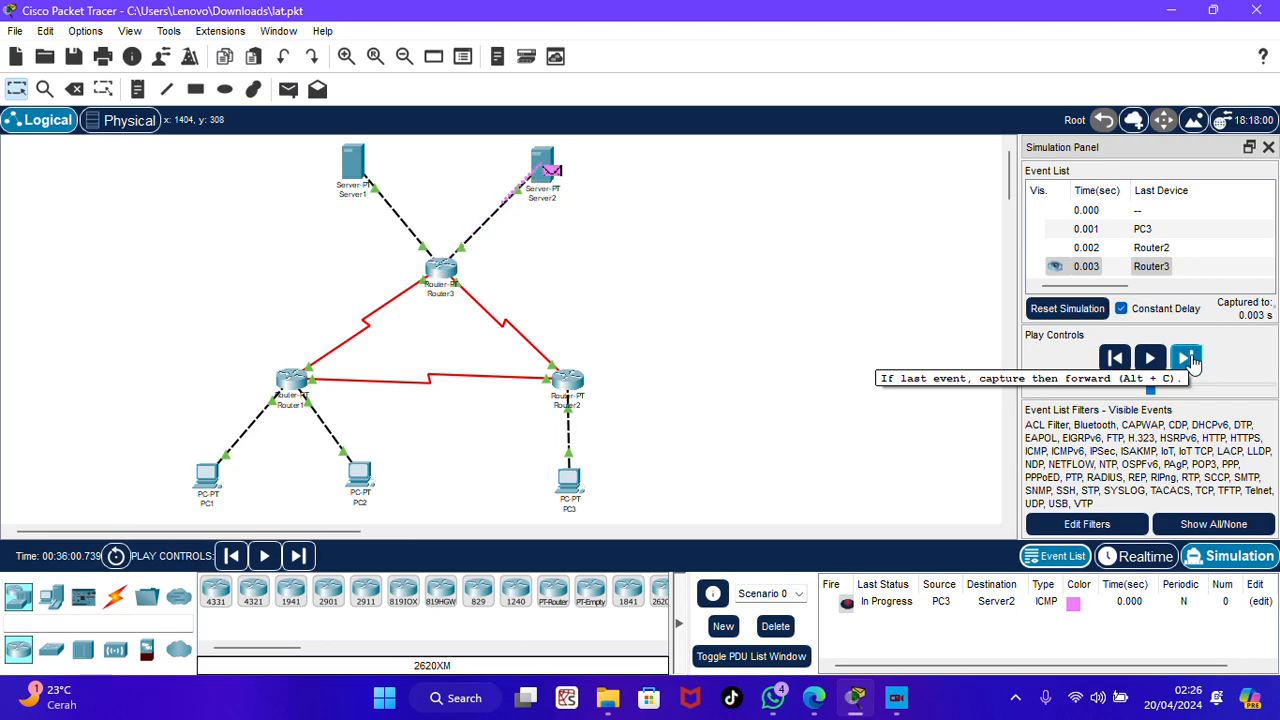
click(1187, 360)
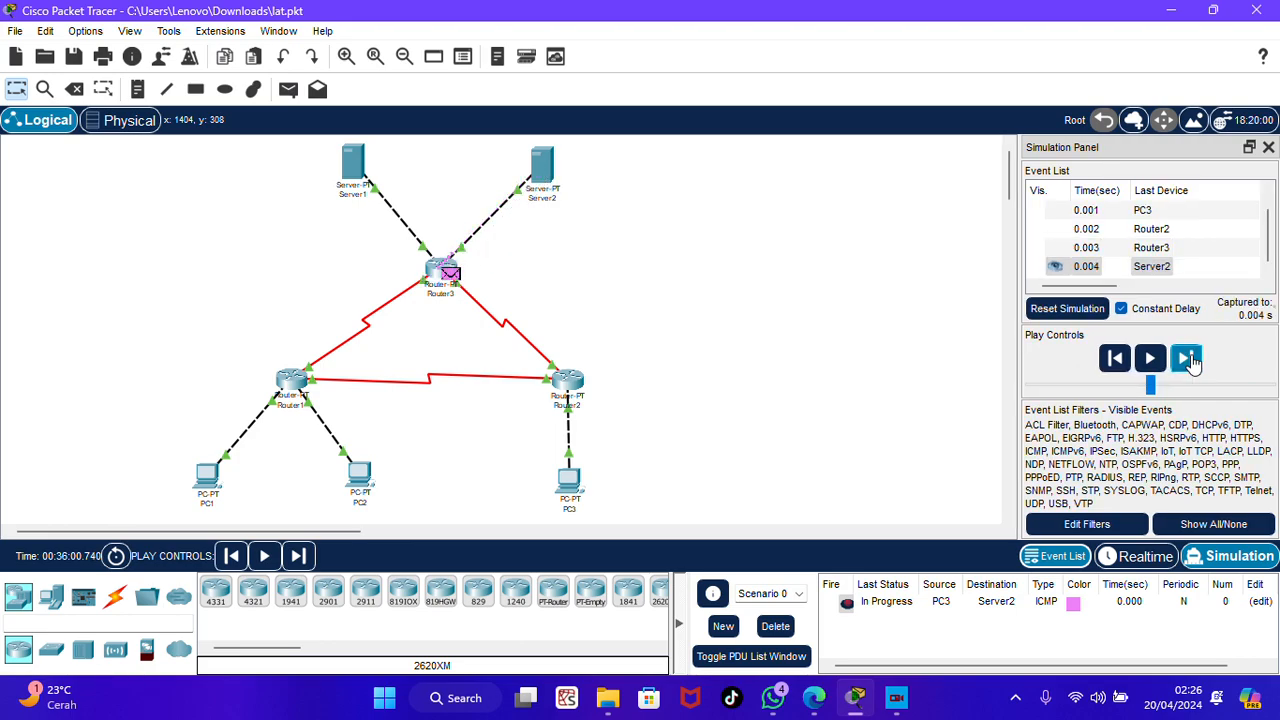
click(1187, 360)
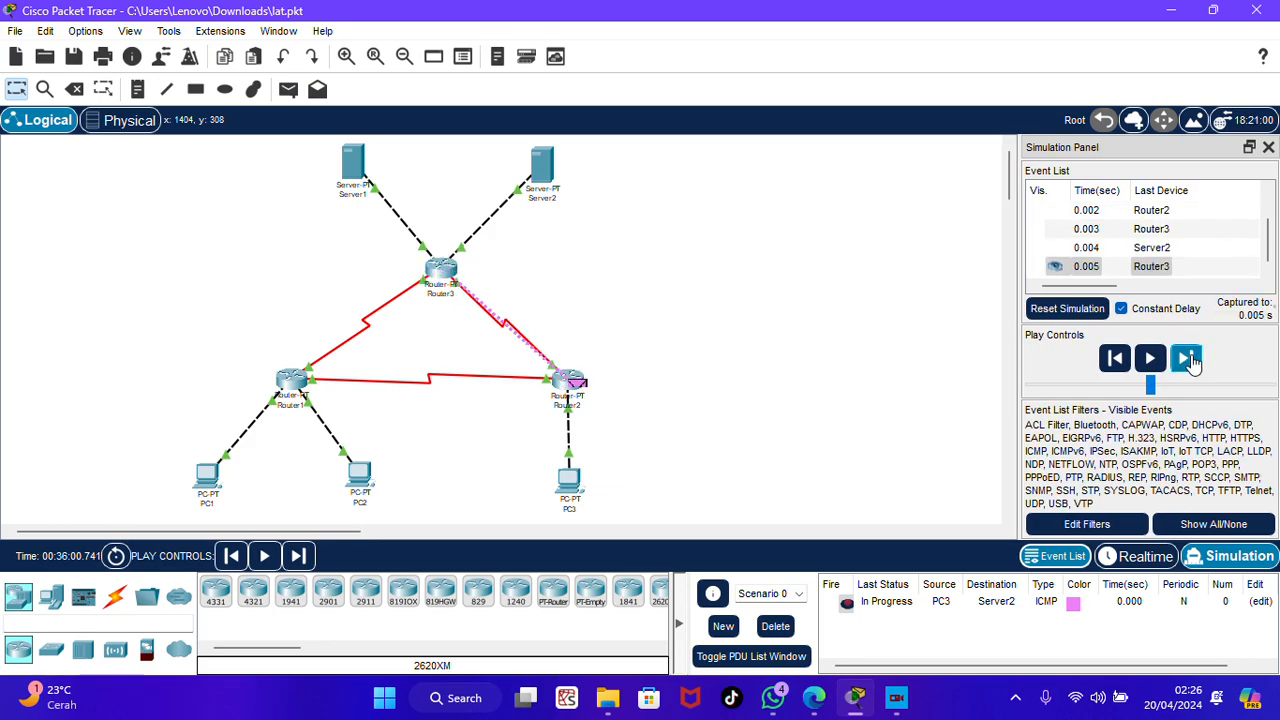
click(1187, 360)
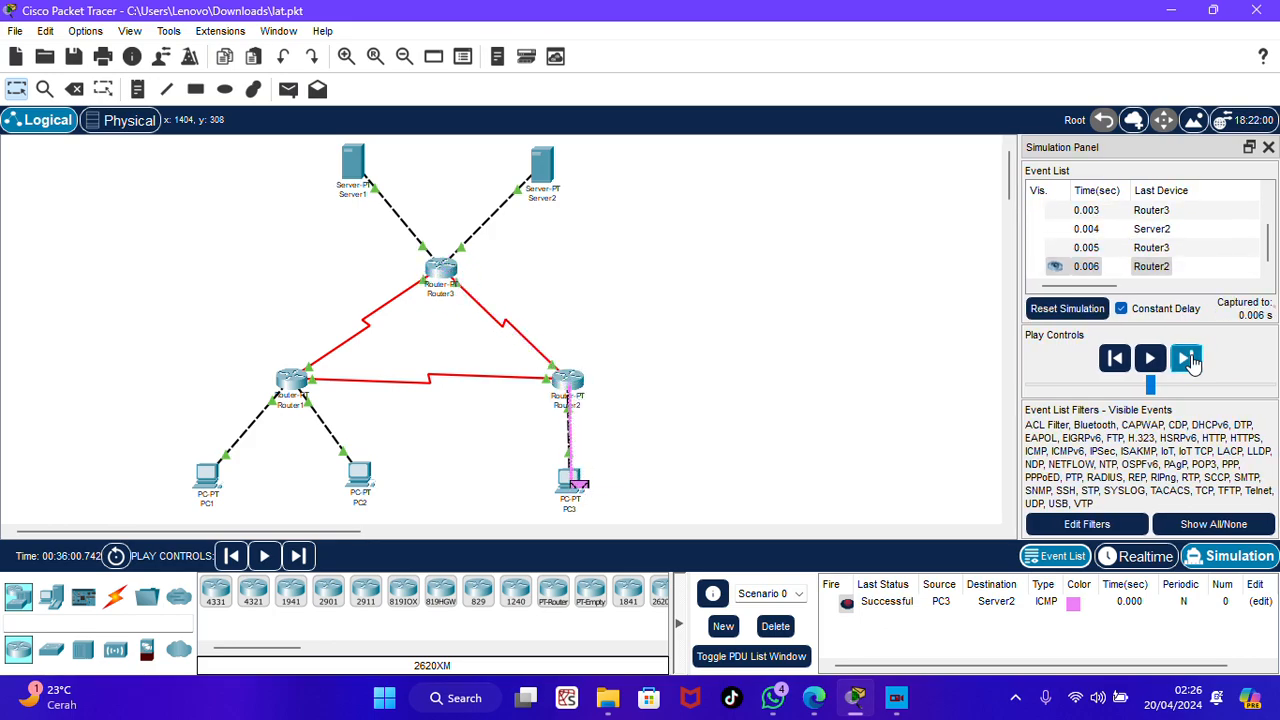
Delete the PC3-to-Server2 scenario, look up the ninth scenario on the browser's exercise page, and return to Packet Tracer.
click(775, 626)
click(814, 697)
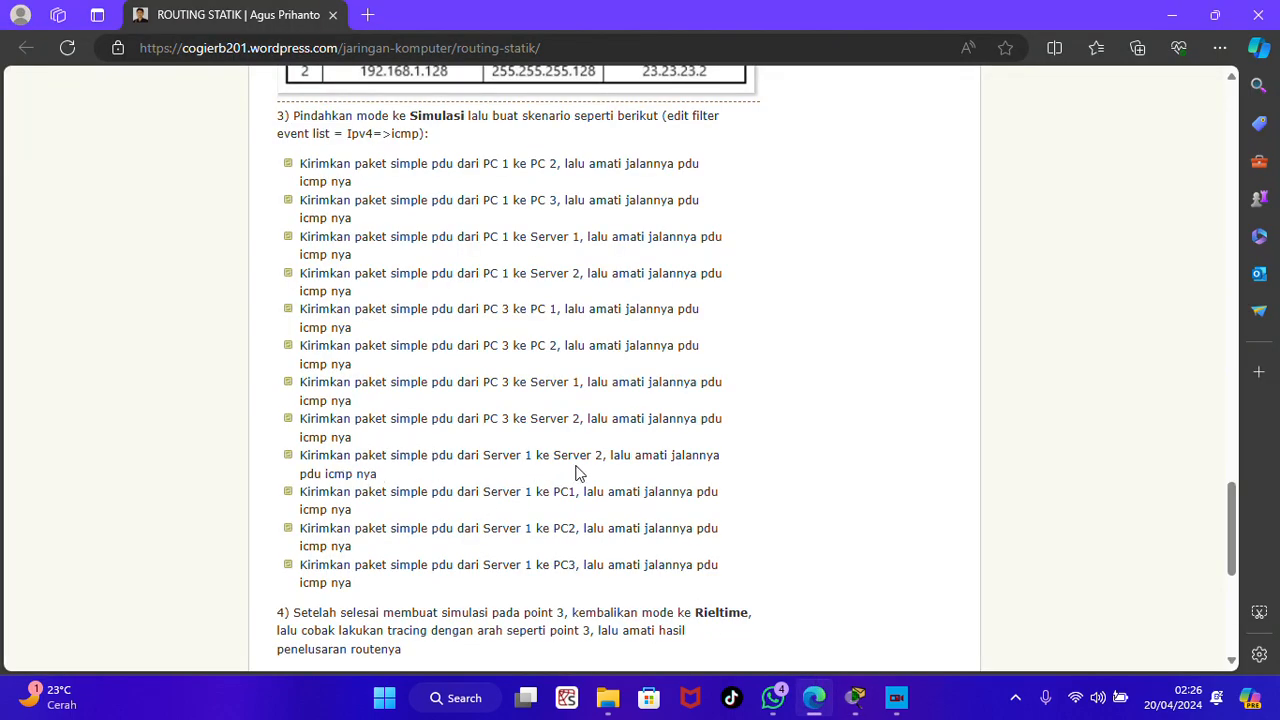
click(855, 698)
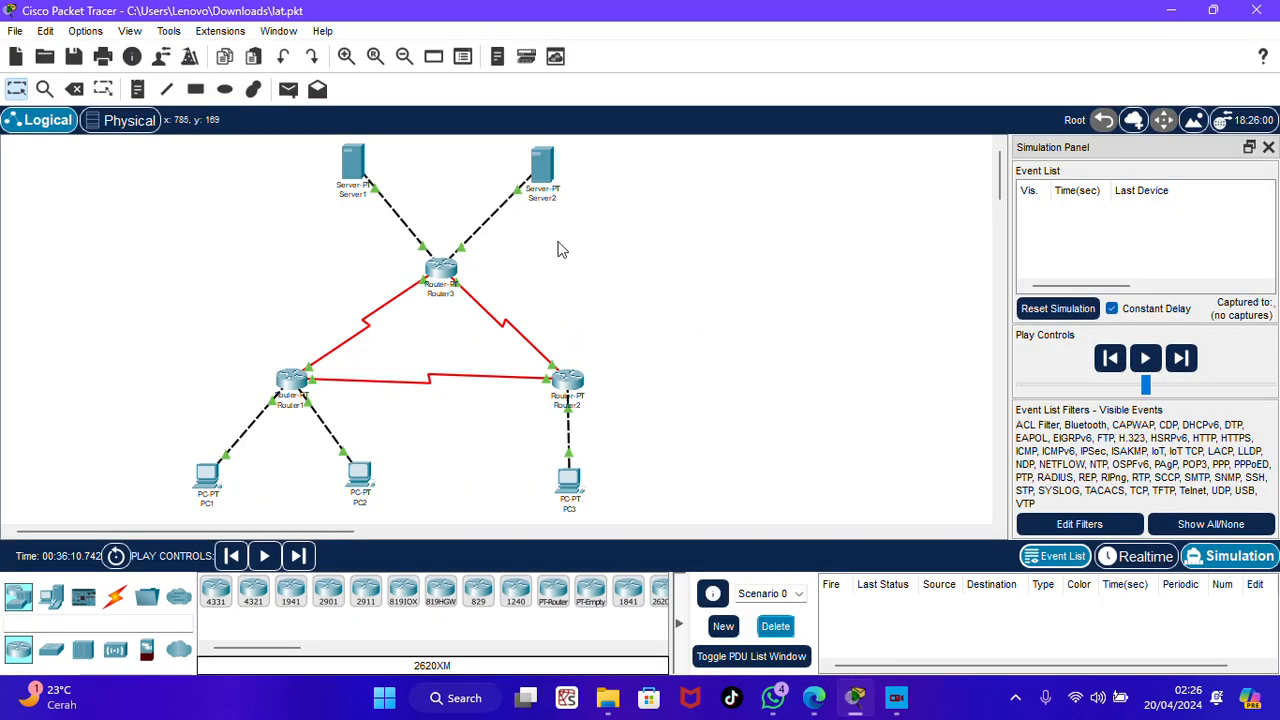
Send a simple PDU from Server1 to Server2 and advance the simulation event by event until the reply reaches Server1.
click(289, 89)
click(355, 163)
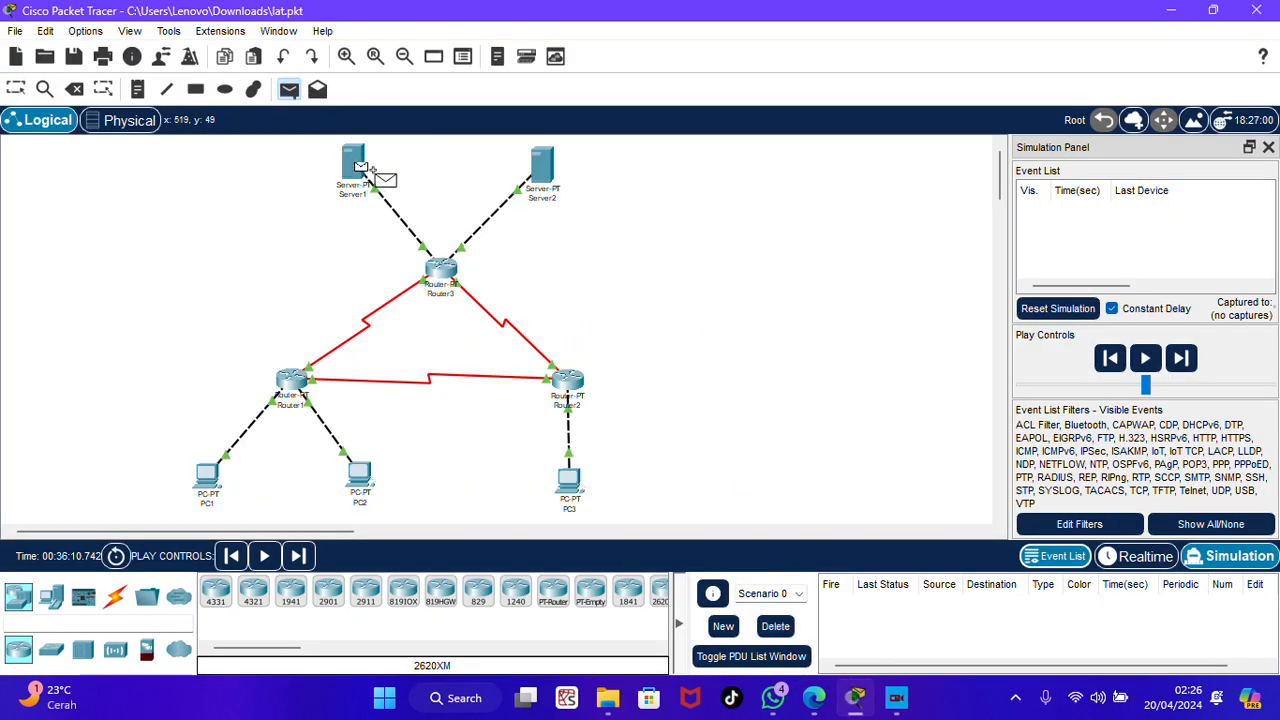
click(541, 168)
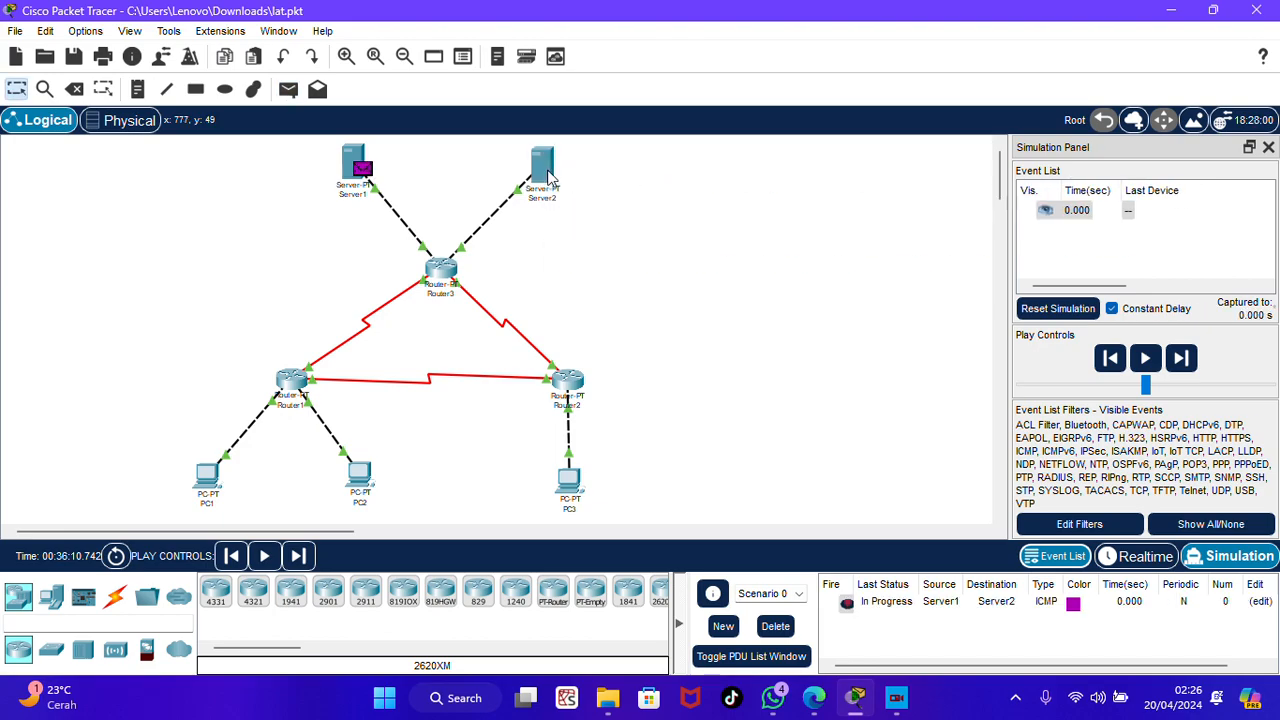
click(1186, 359)
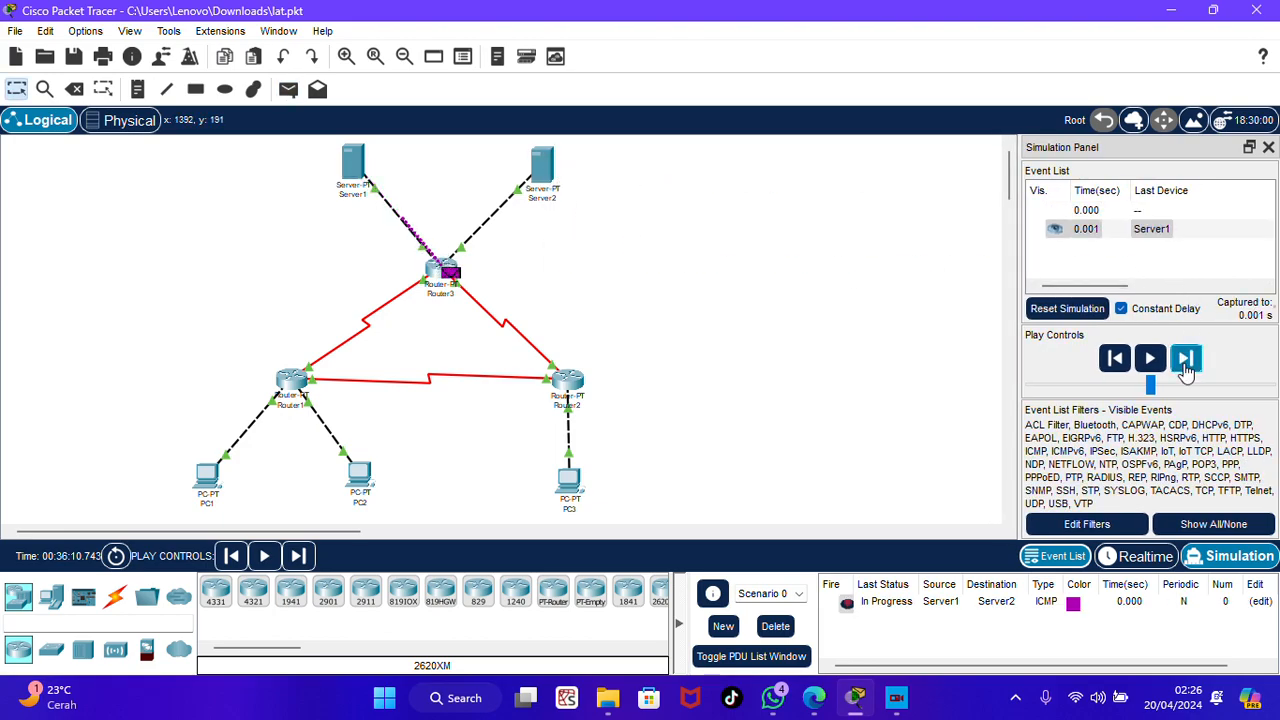
click(1186, 365)
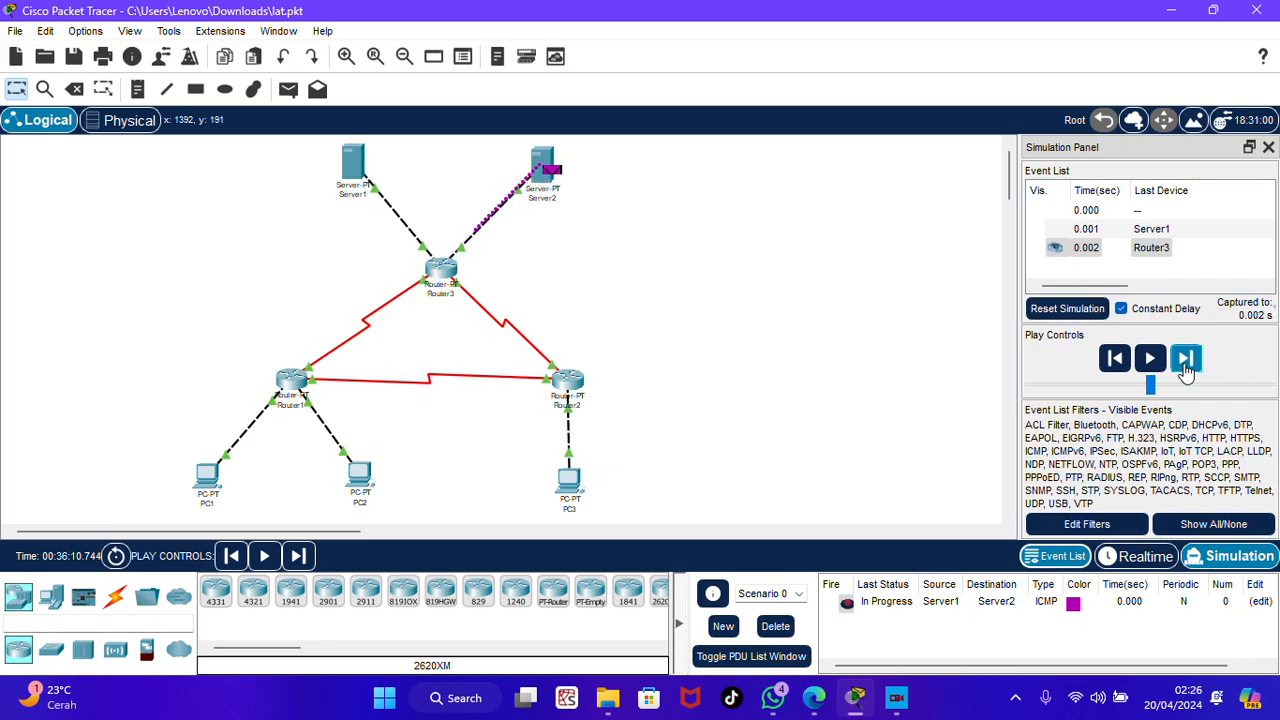
click(1186, 362)
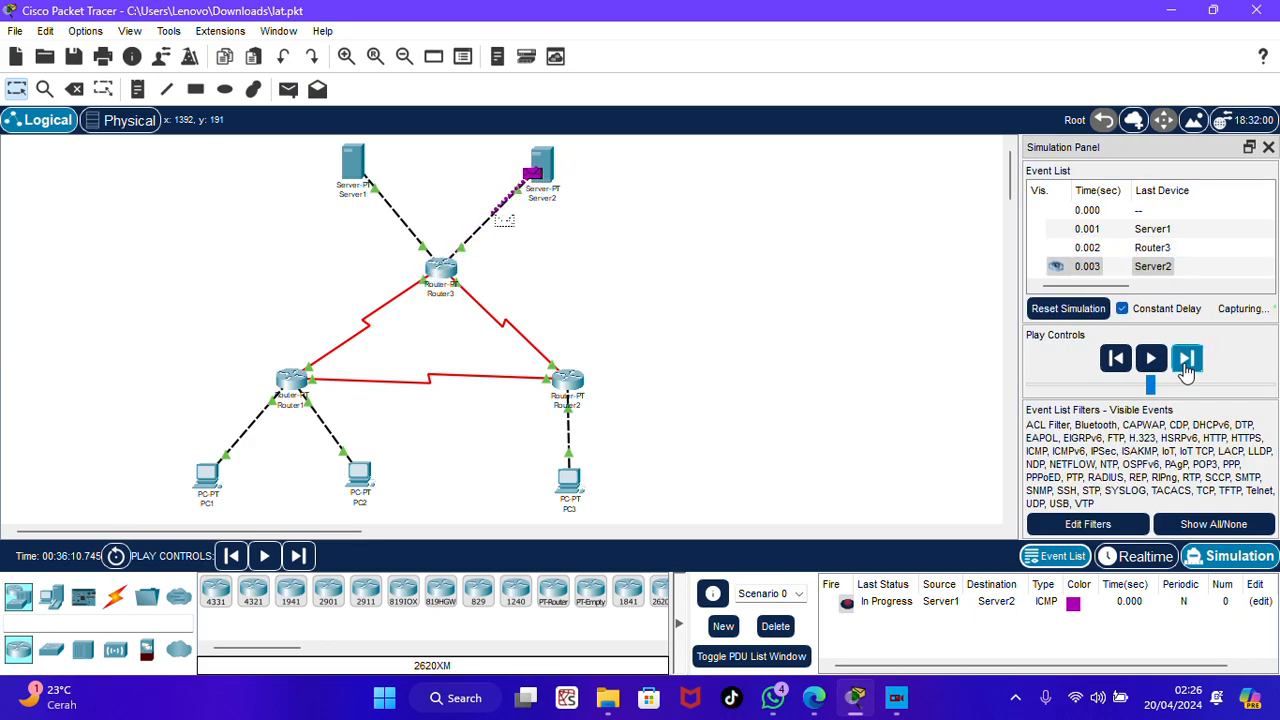
click(1186, 362)
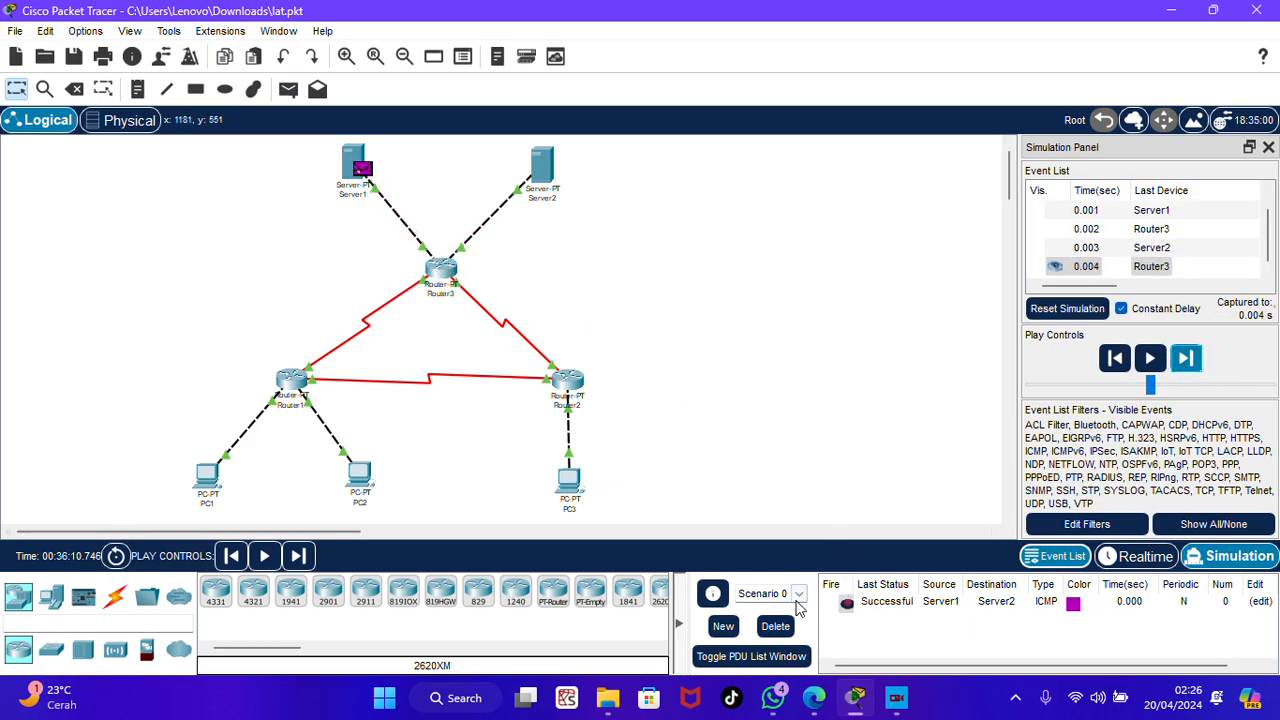
Delete the Server1-to-Server2 scenario, look up the tenth scenario on the browser's exercise page, and return to Packet Tracer.
click(777, 626)
click(814, 698)
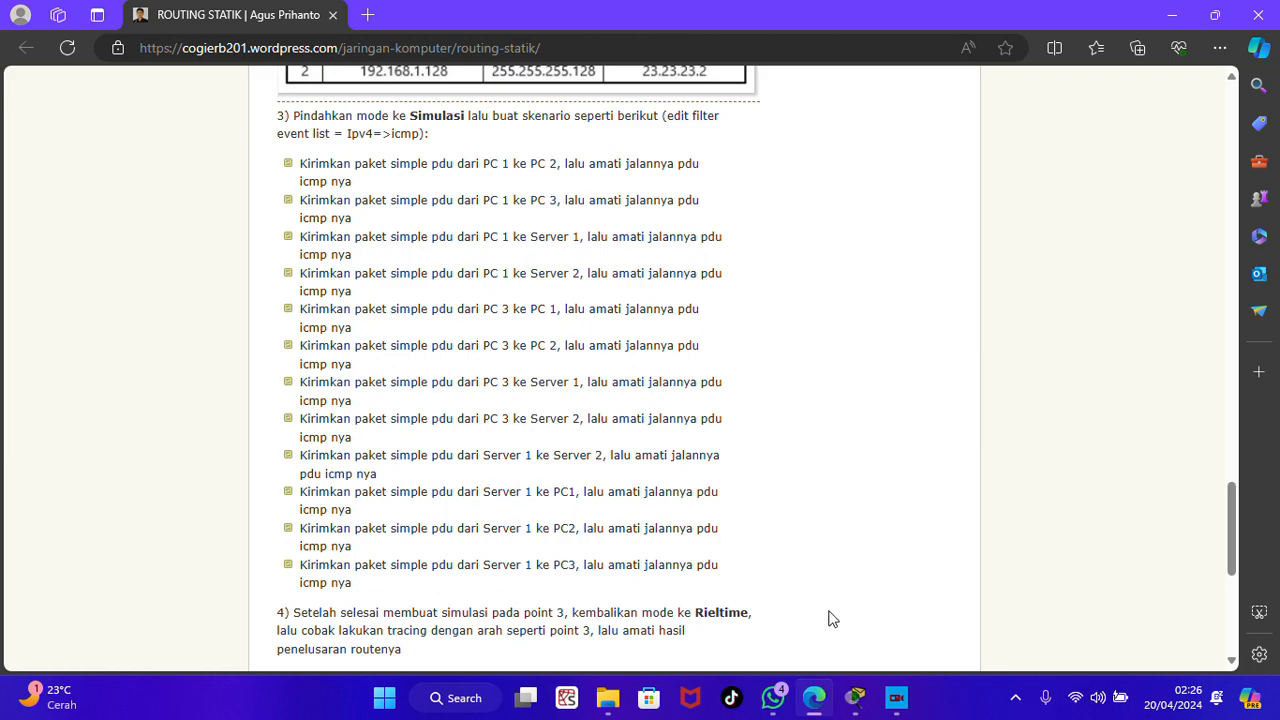
click(862, 700)
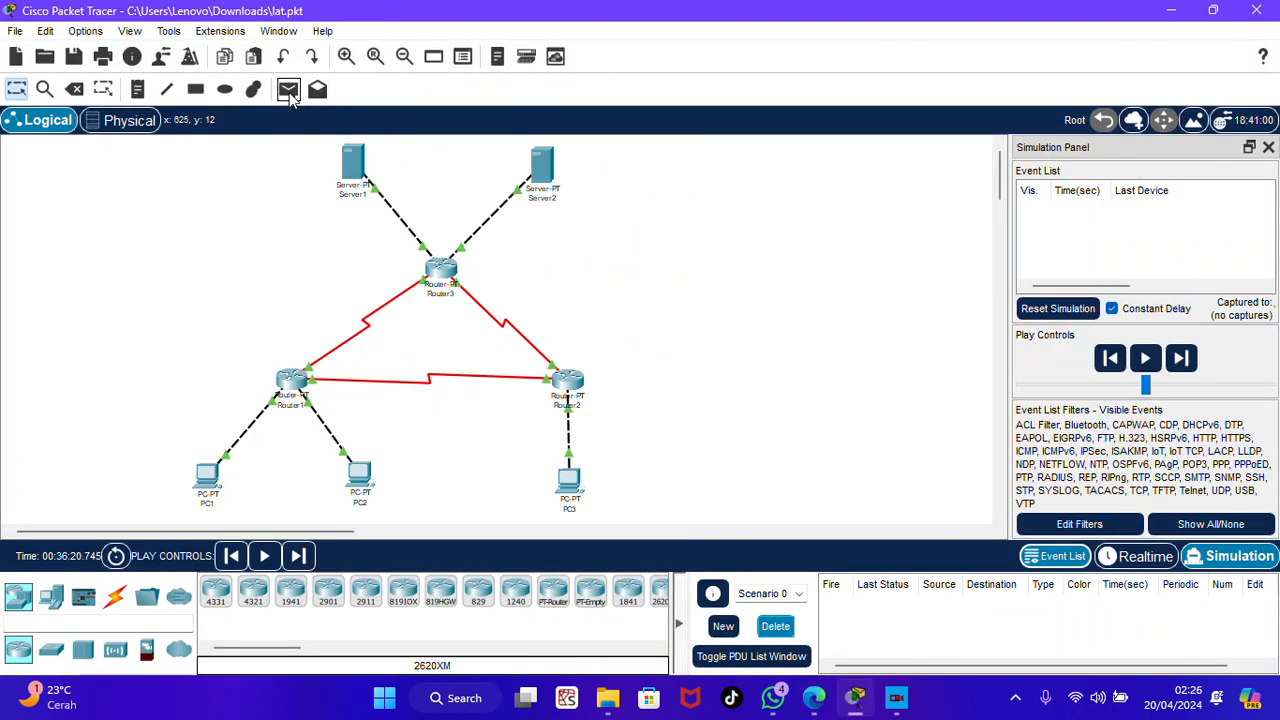
Send a simple PDU from Server1 to PC1 and advance the simulation event by event until the reply reaches Server1.
click(353, 160)
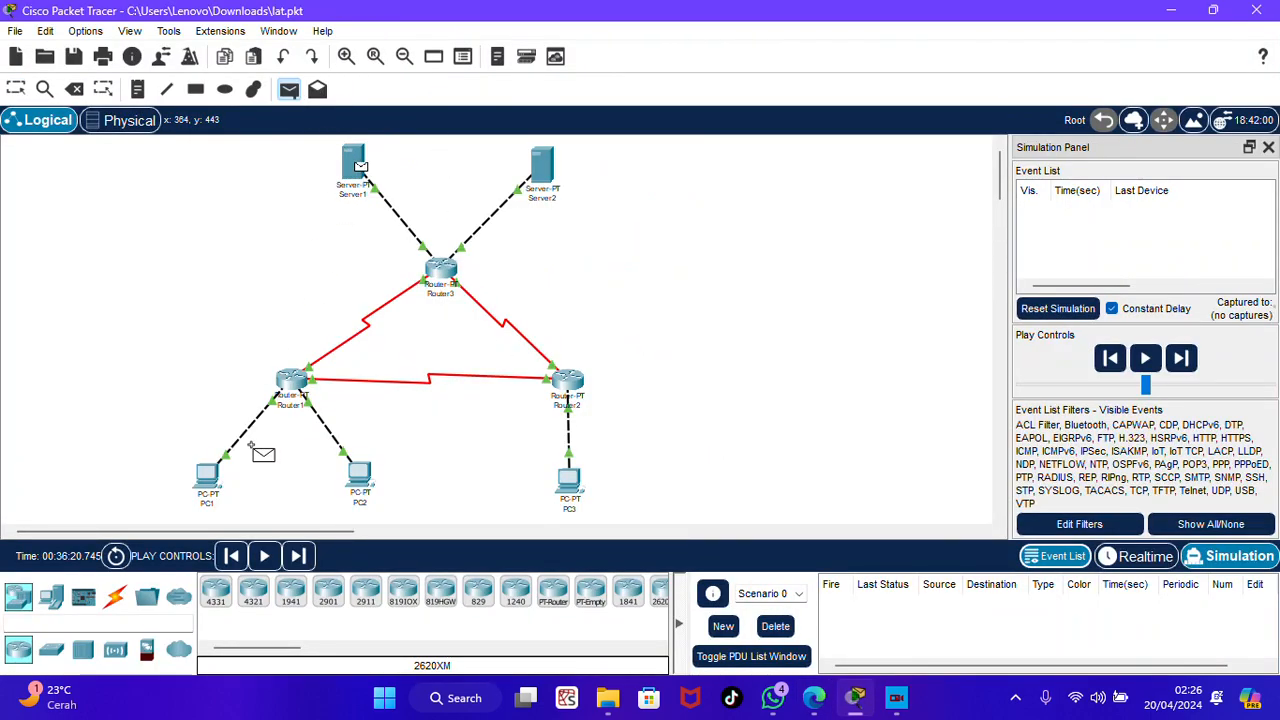
click(206, 485)
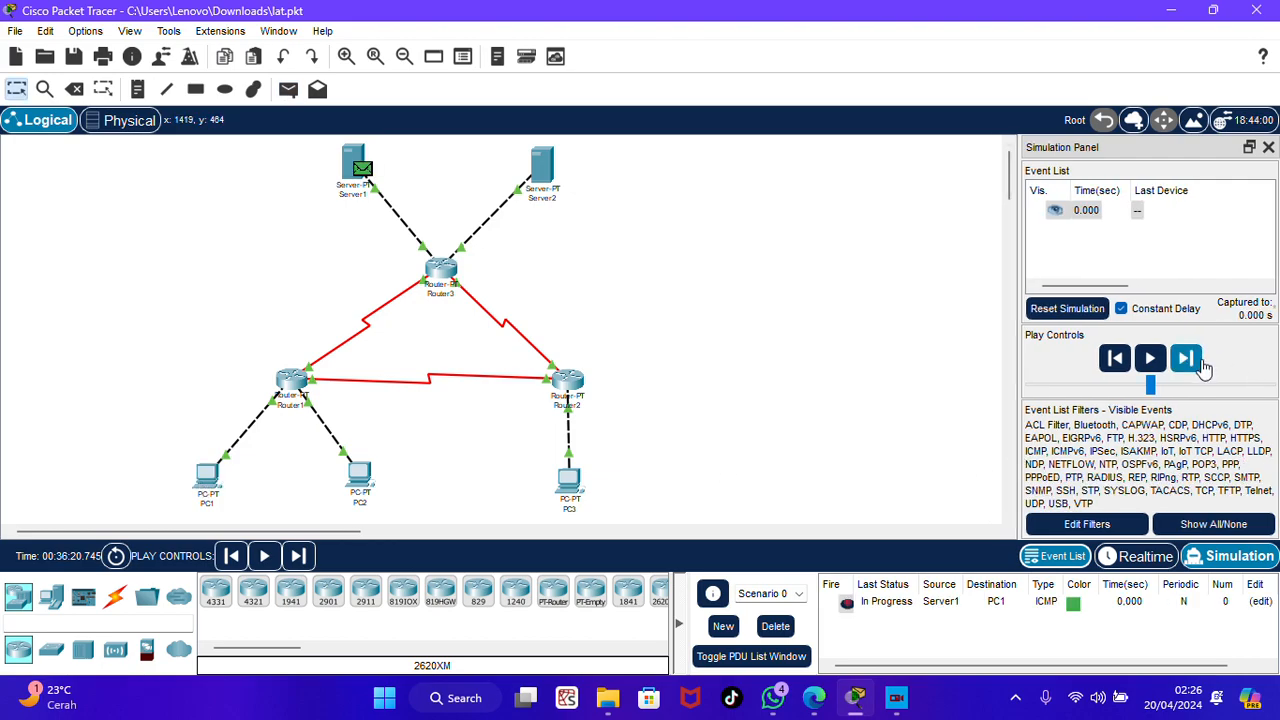
click(1190, 362)
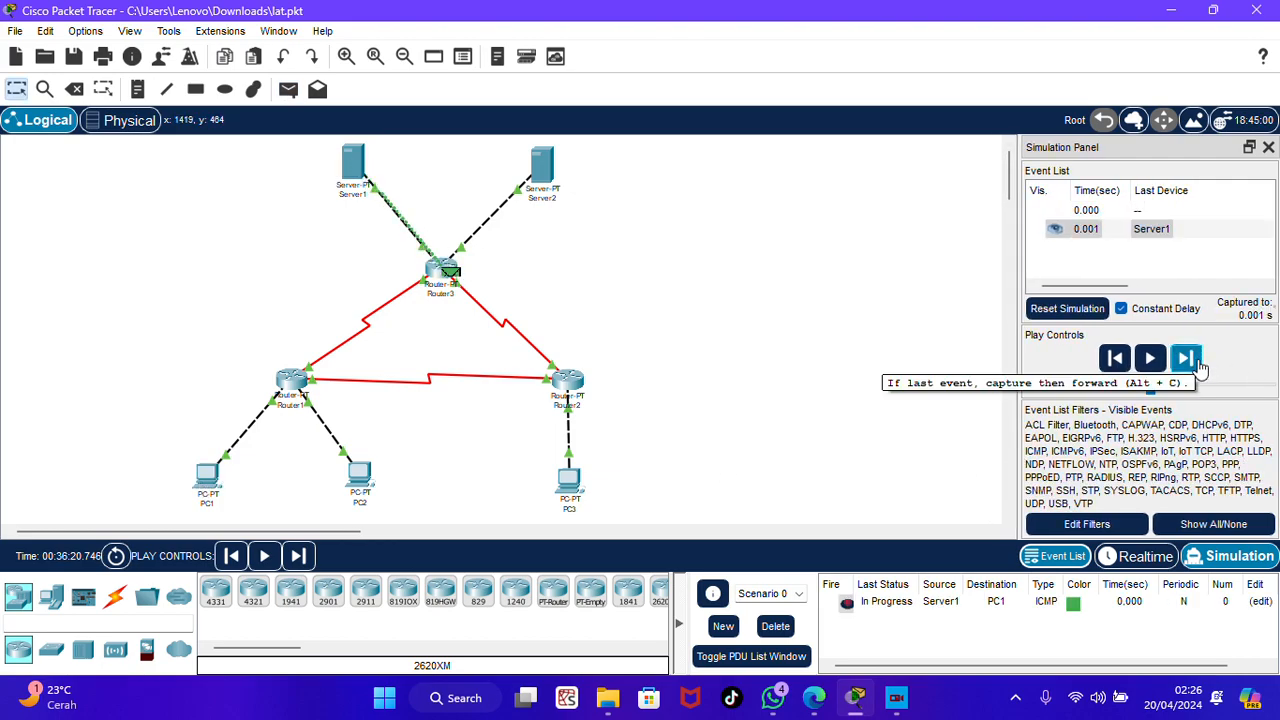
click(1190, 362)
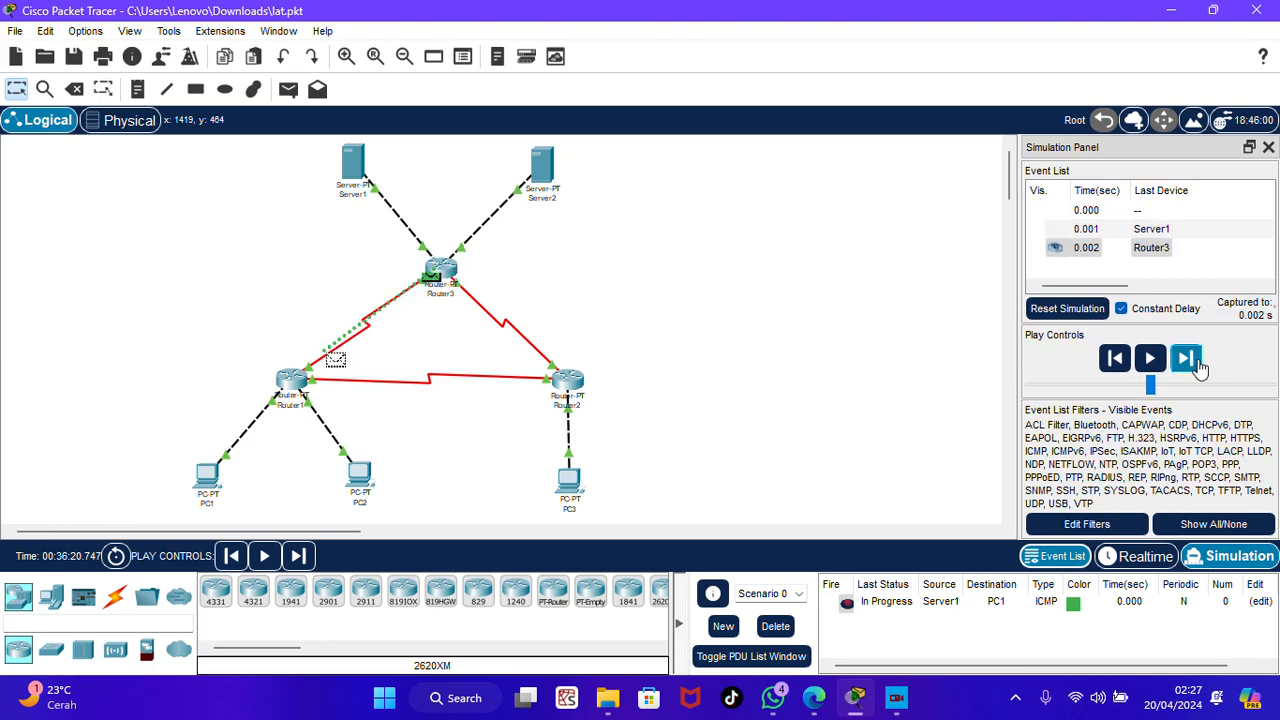
click(1190, 362)
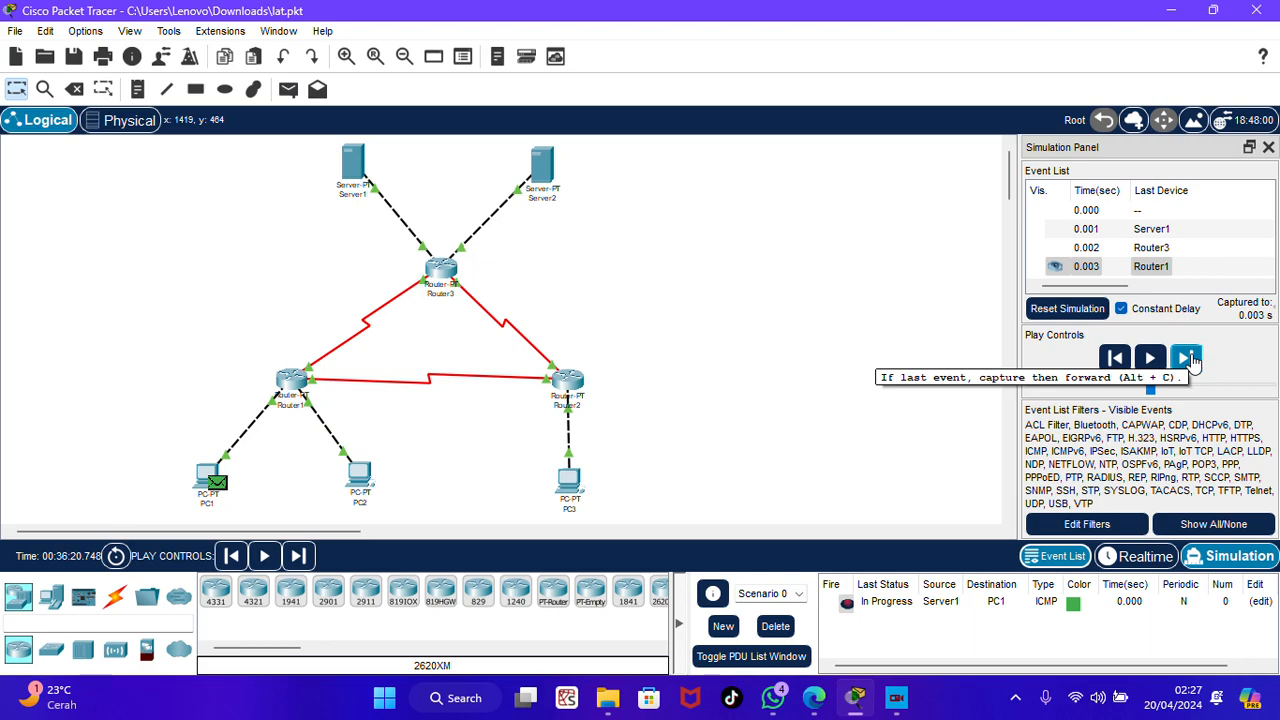
click(1190, 362)
click(1190, 362)
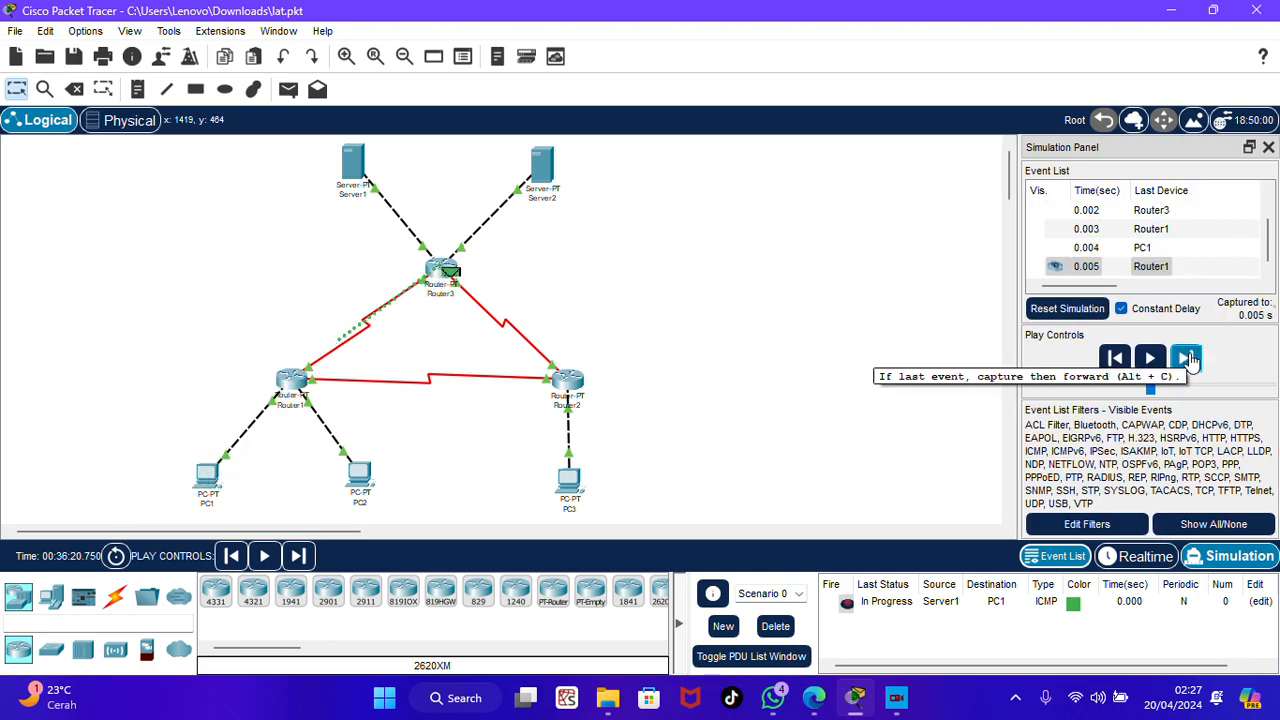
click(1188, 360)
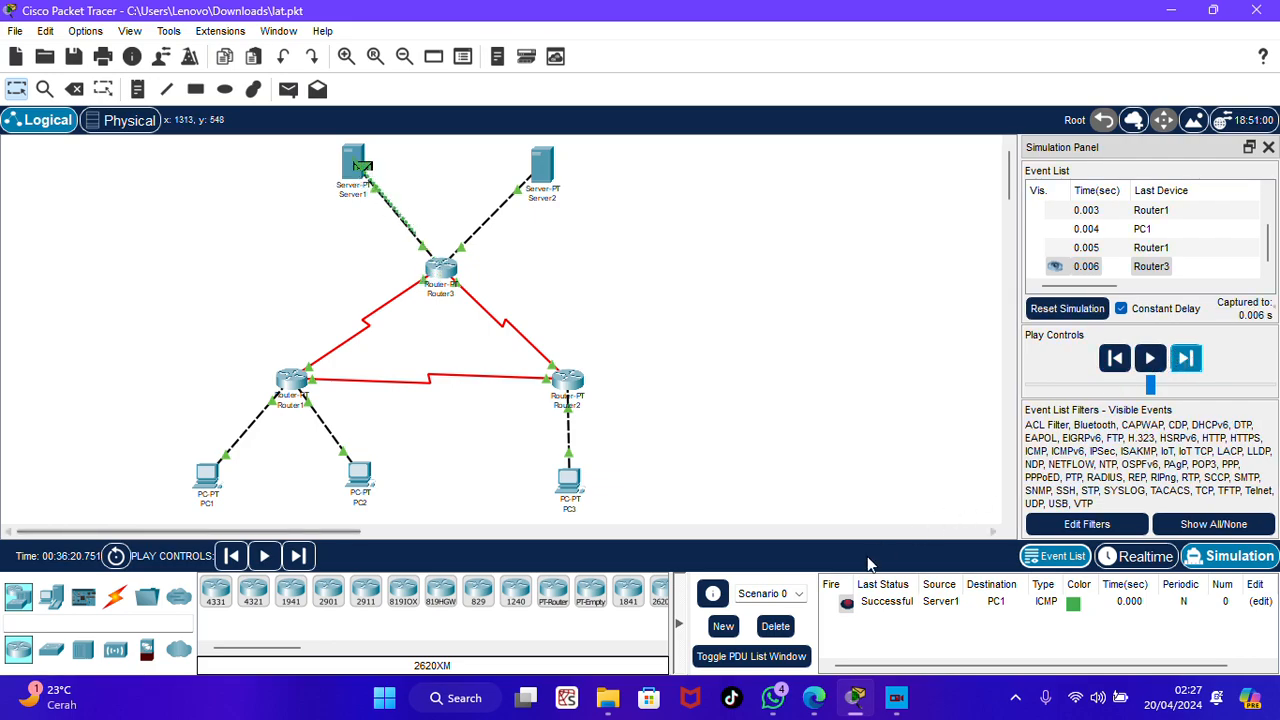
Delete the Server1-to-PC1 scenario, look up the eleventh scenario on the browser's exercise page, and return to Packet Tracer.
click(776, 627)
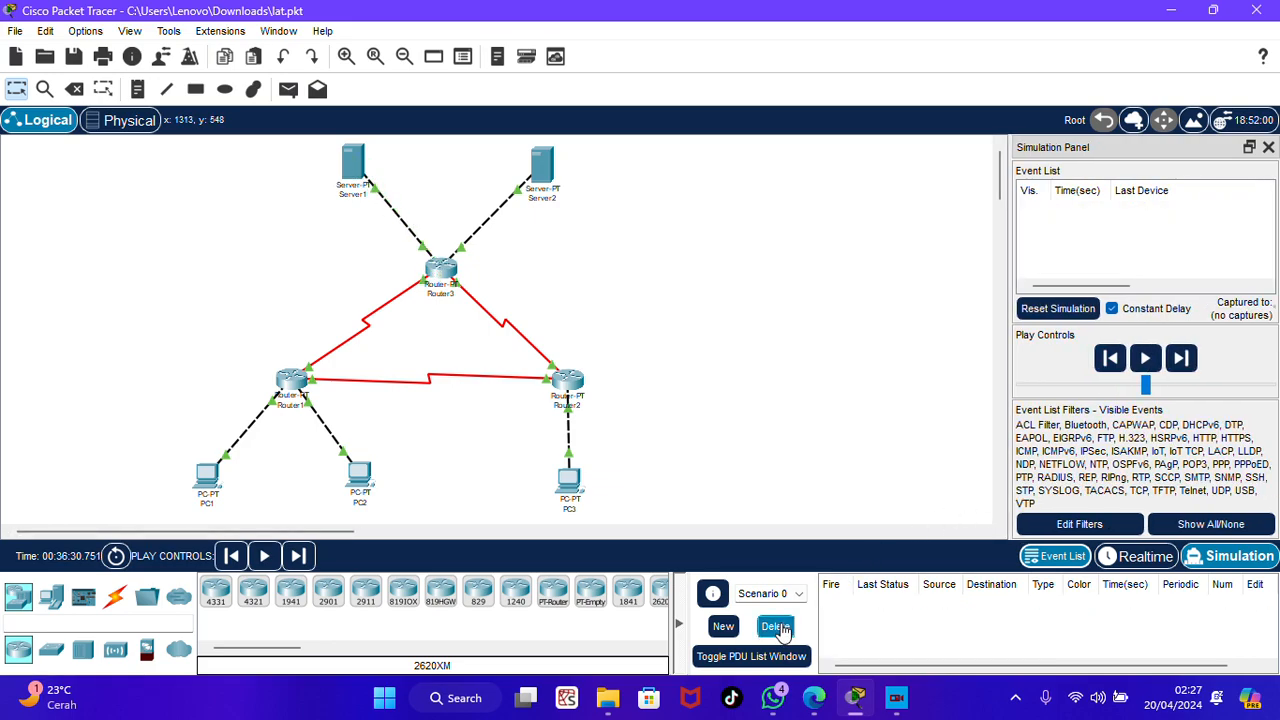
click(815, 698)
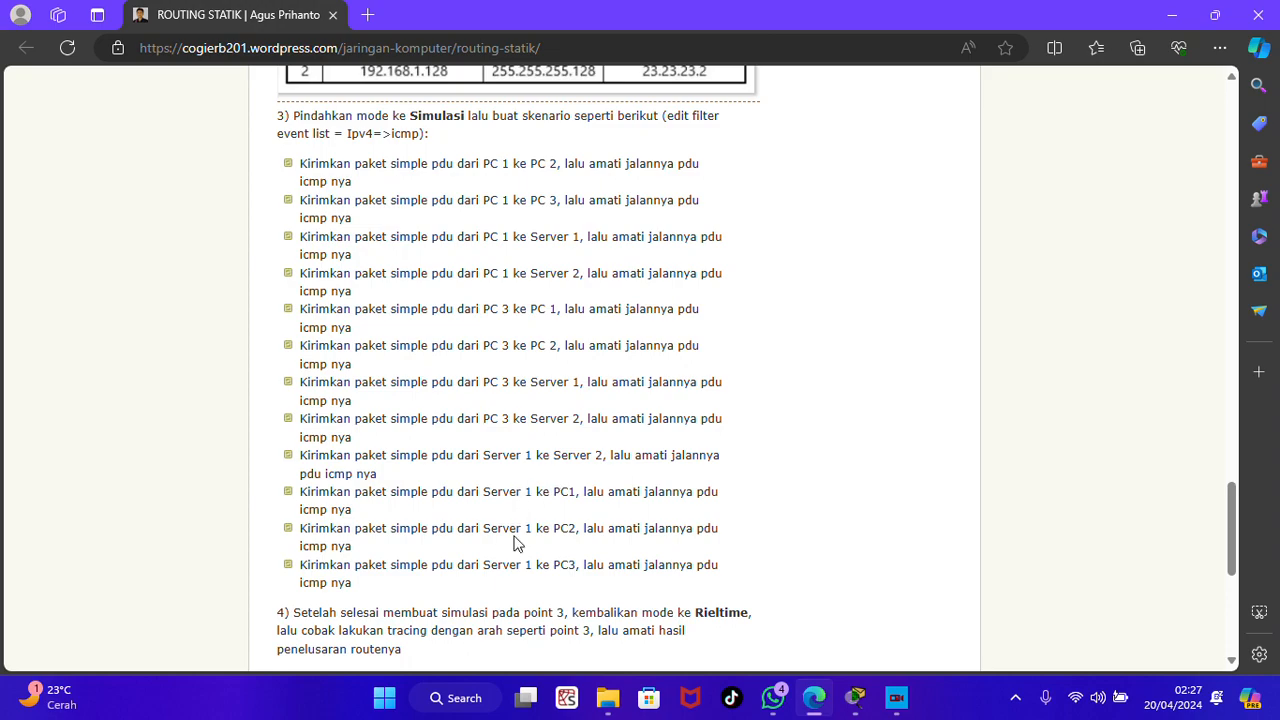
click(853, 700)
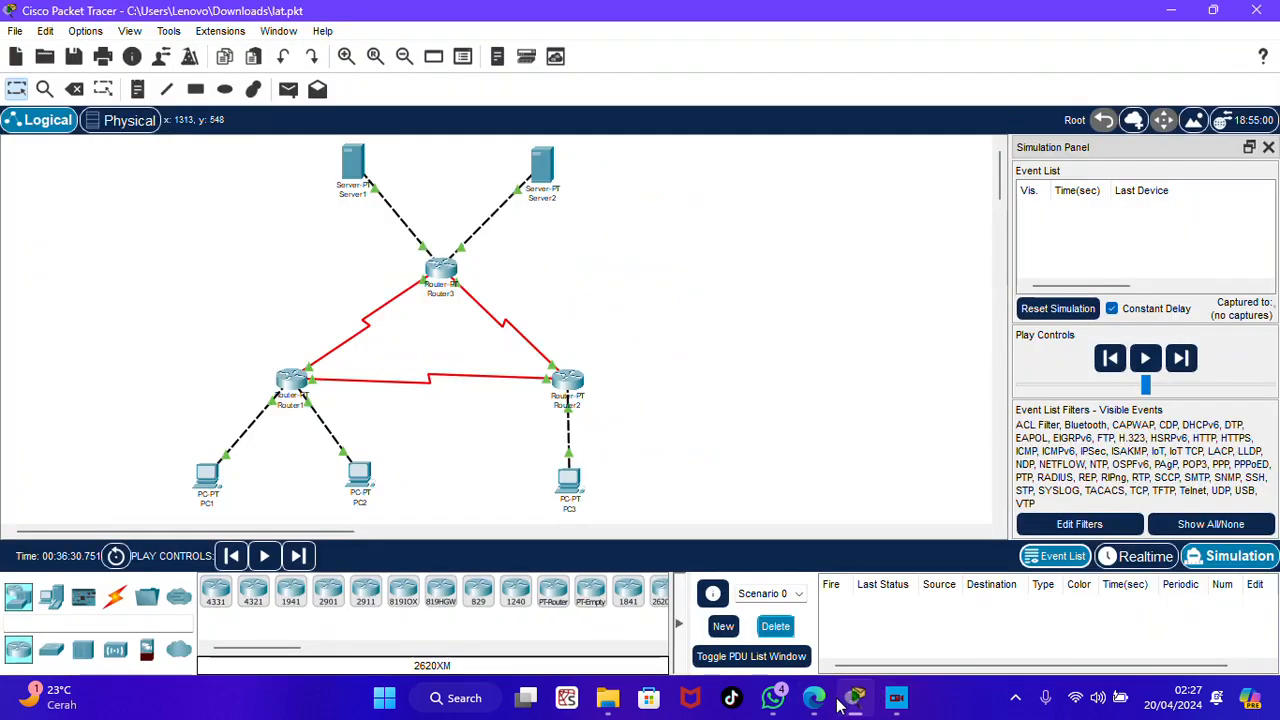
Send a simple PDU from Server1 to PC2 and advance the simulation event by event until the reply reaches Server1.
click(288, 89)
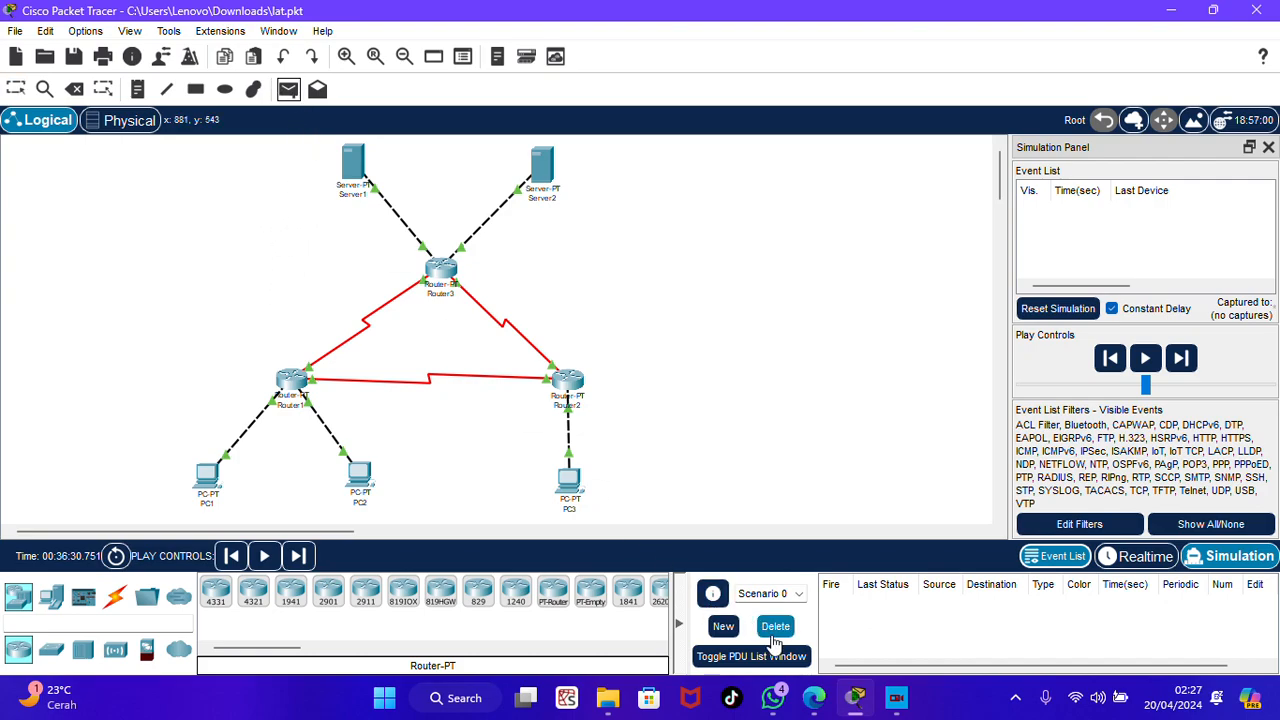
click(768, 632)
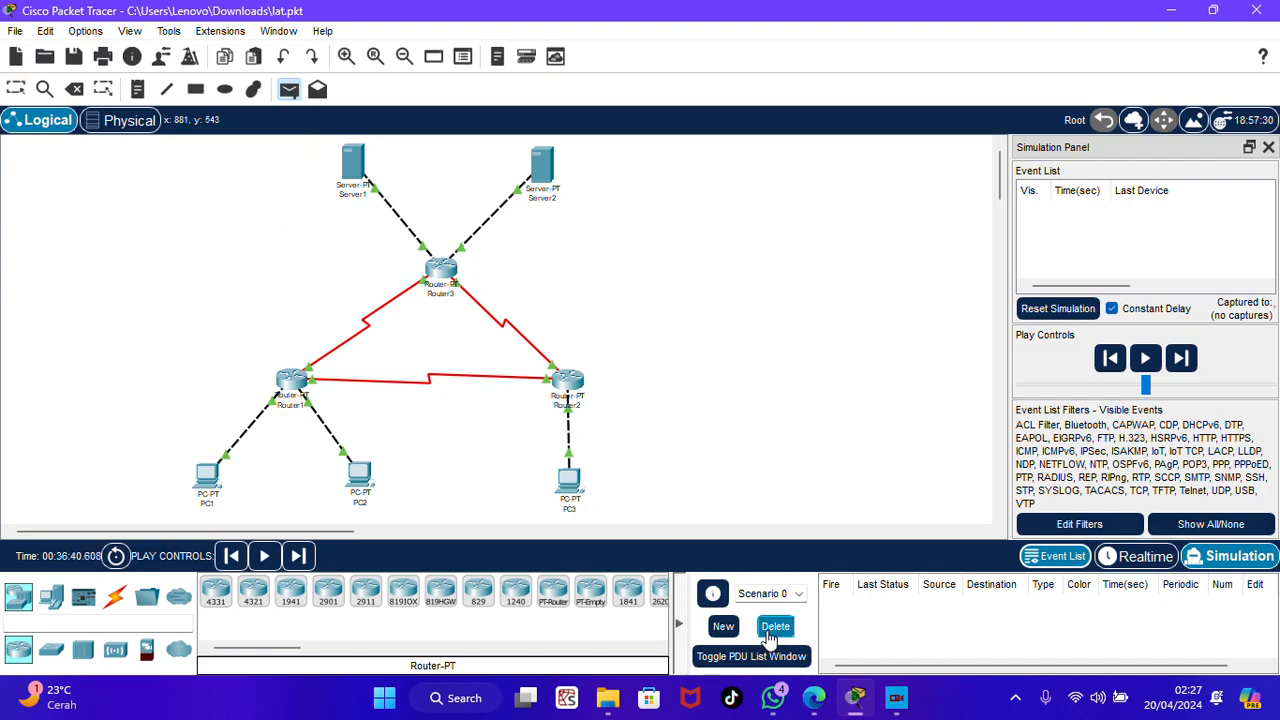
click(288, 89)
click(360, 170)
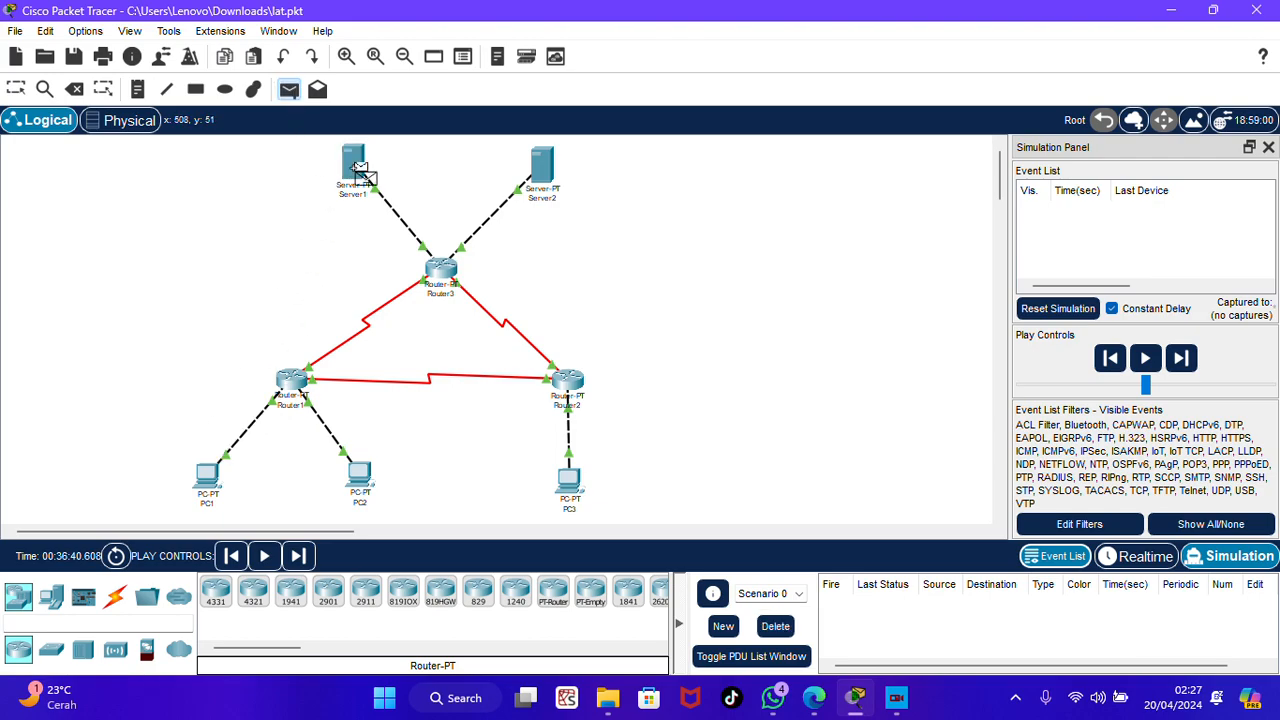
click(363, 490)
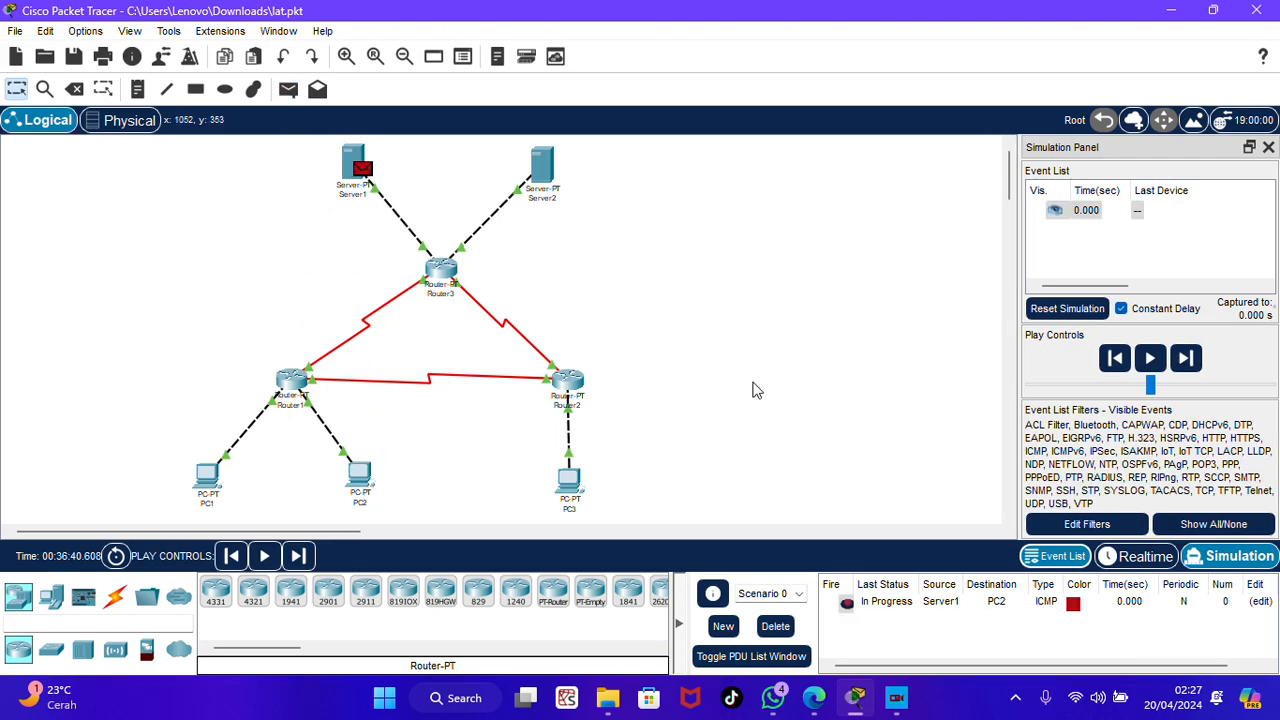
click(1188, 362)
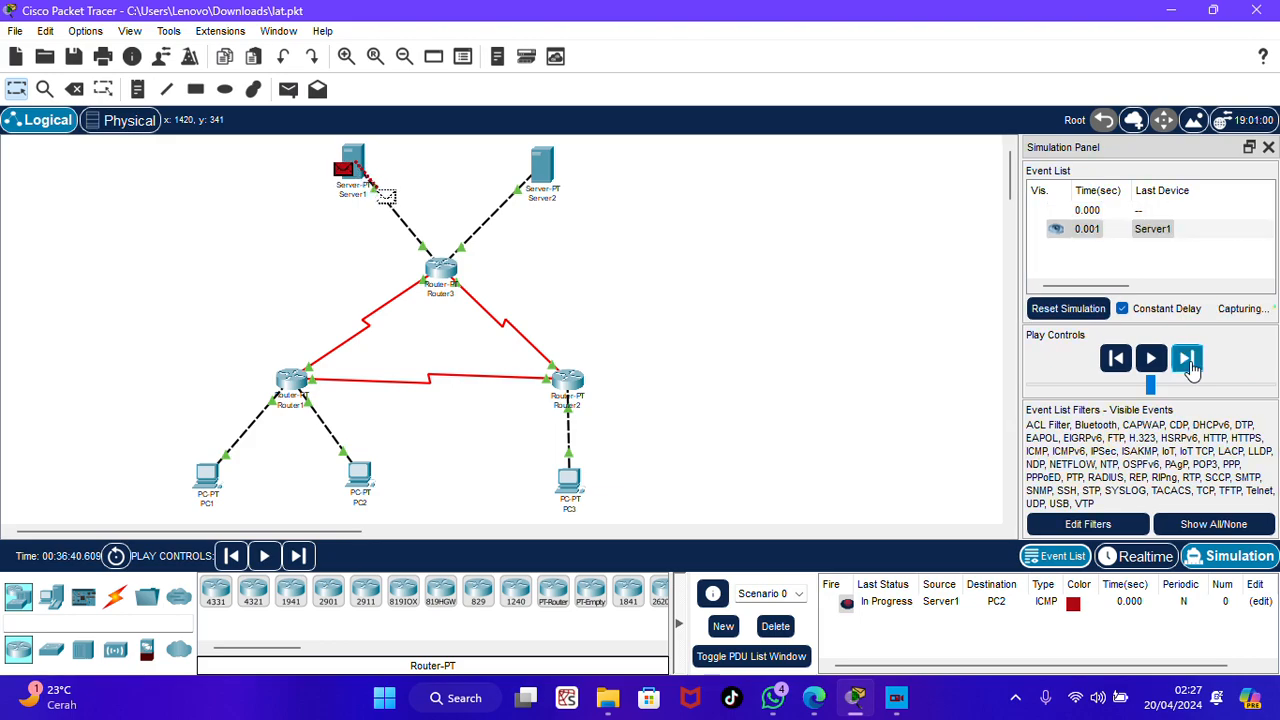
click(1188, 362)
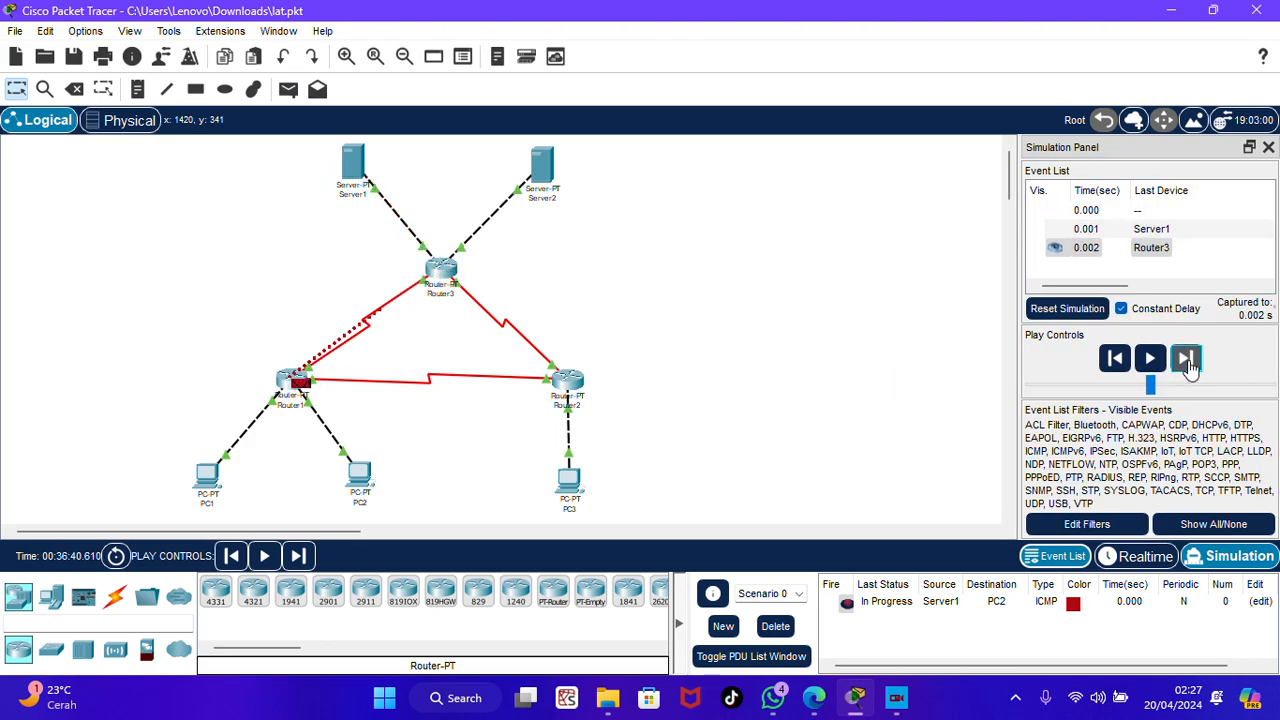
click(1188, 362)
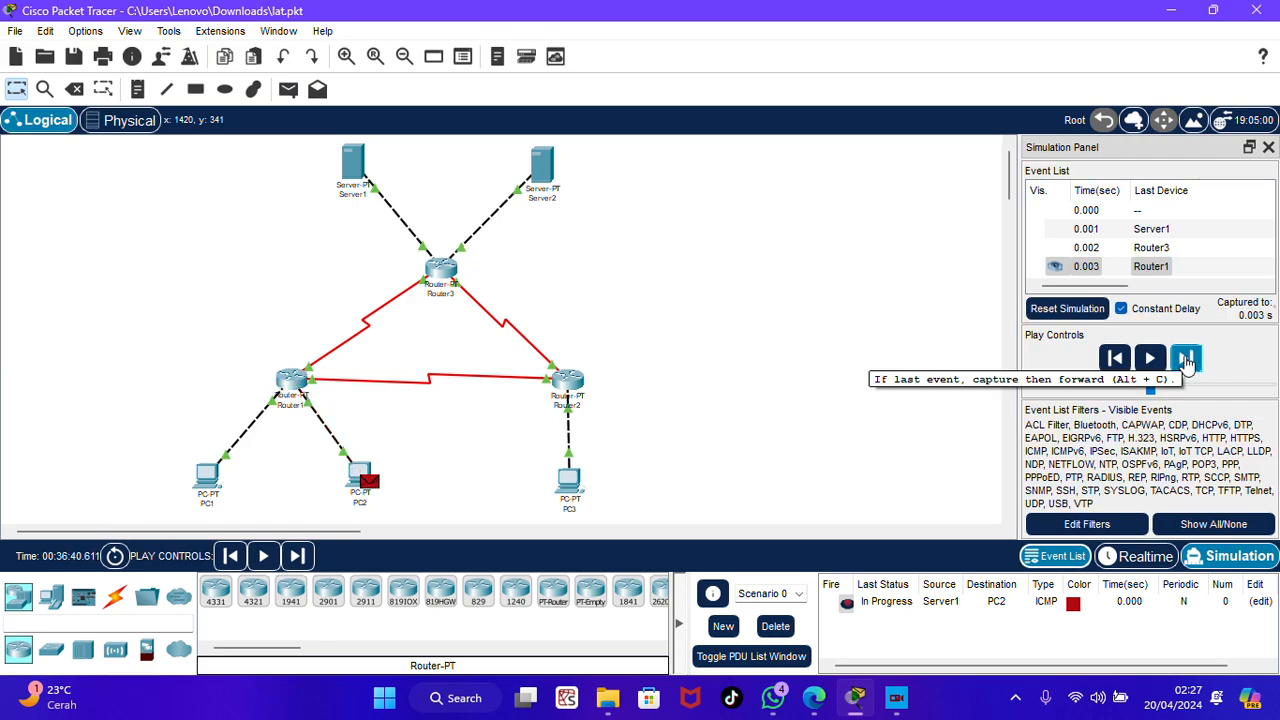
click(1187, 362)
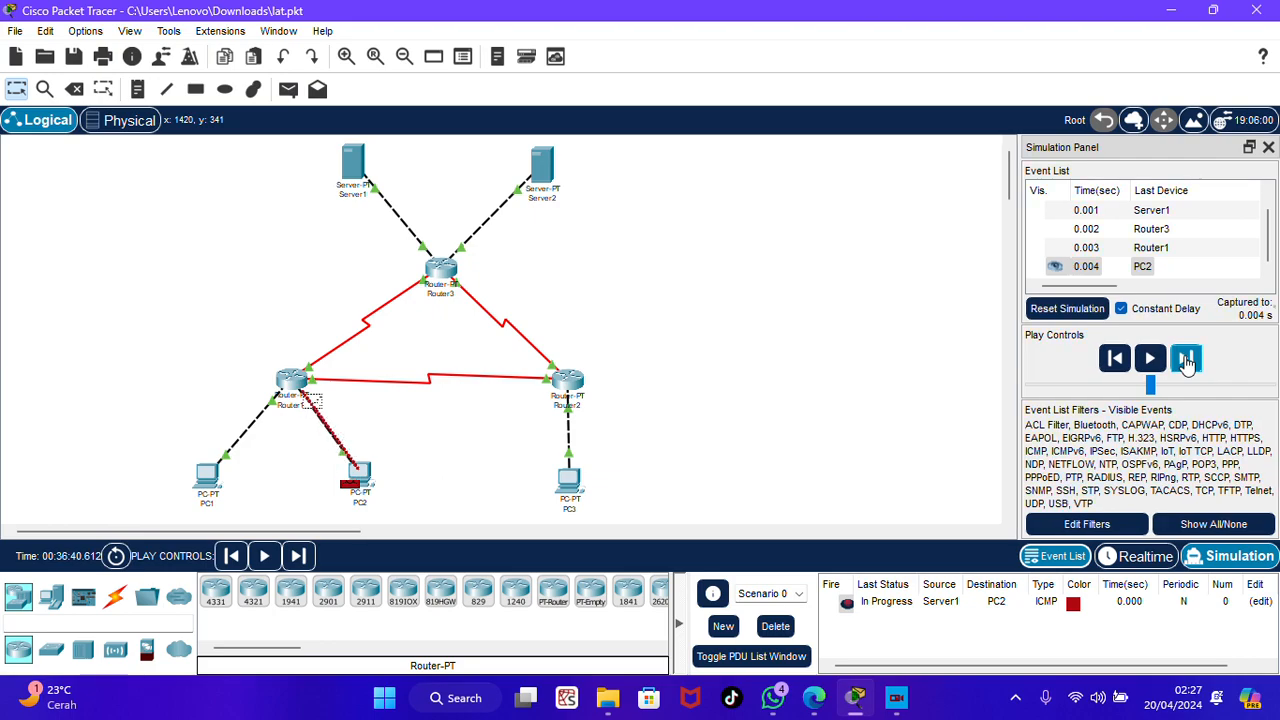
click(1187, 362)
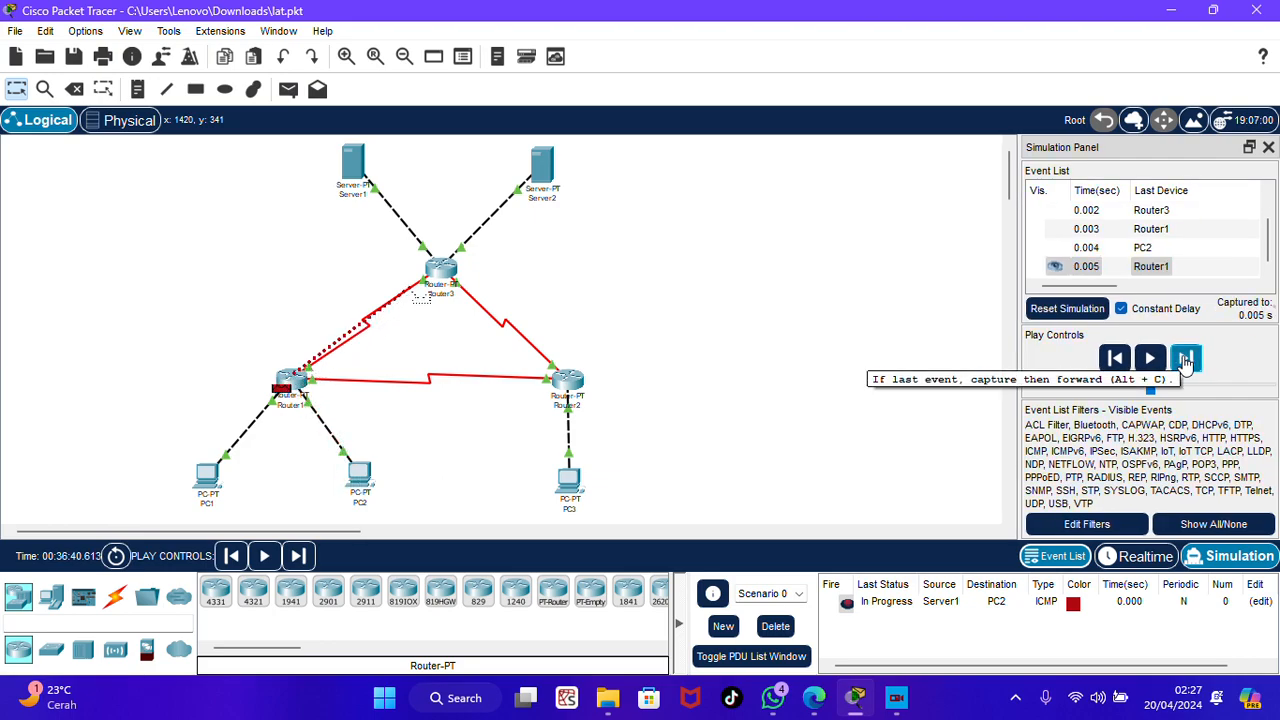
click(1186, 362)
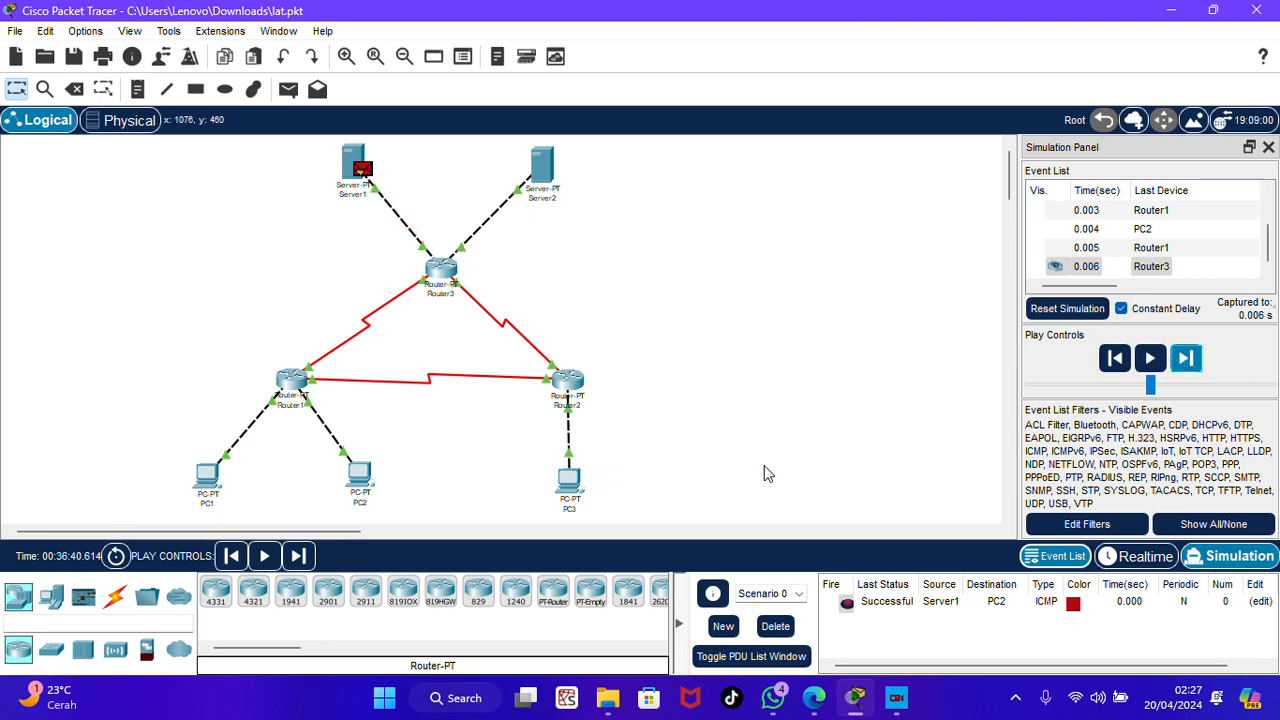
Delete the Server1-to-PC2 scenario, look up the twelfth scenario on the browser's exercise page, and return to Packet Tracer.
click(772, 632)
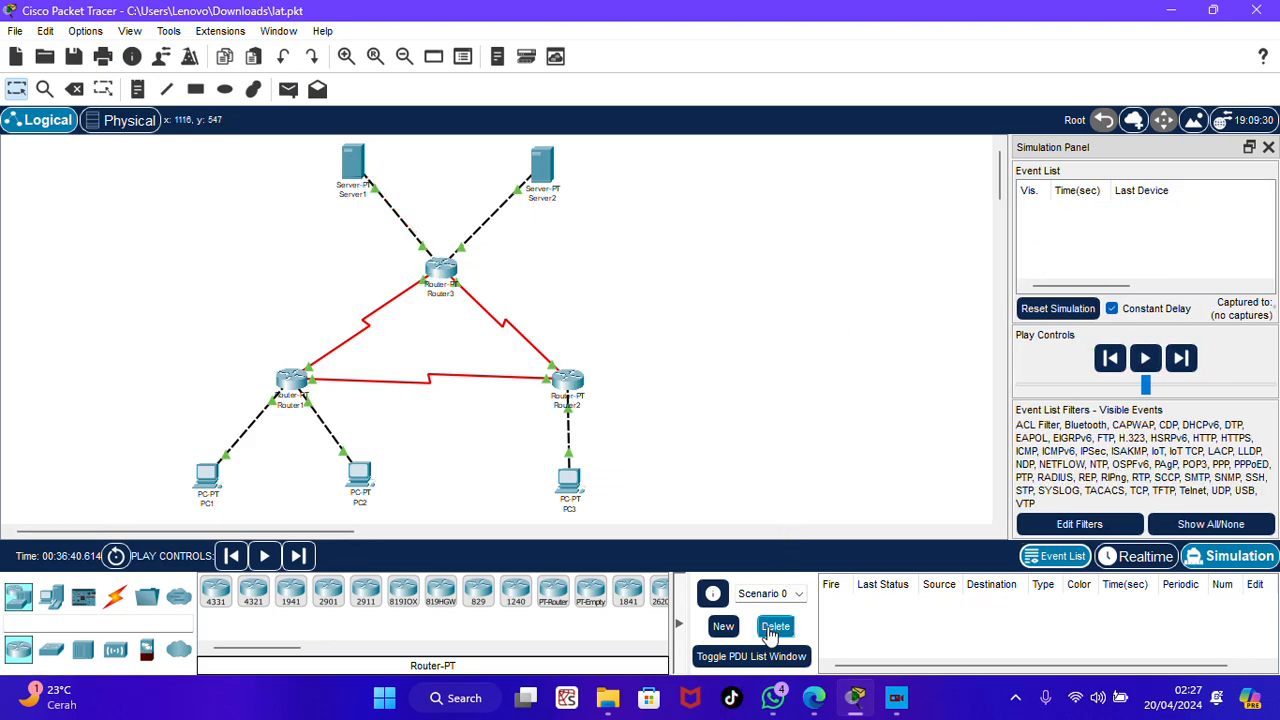
click(813, 697)
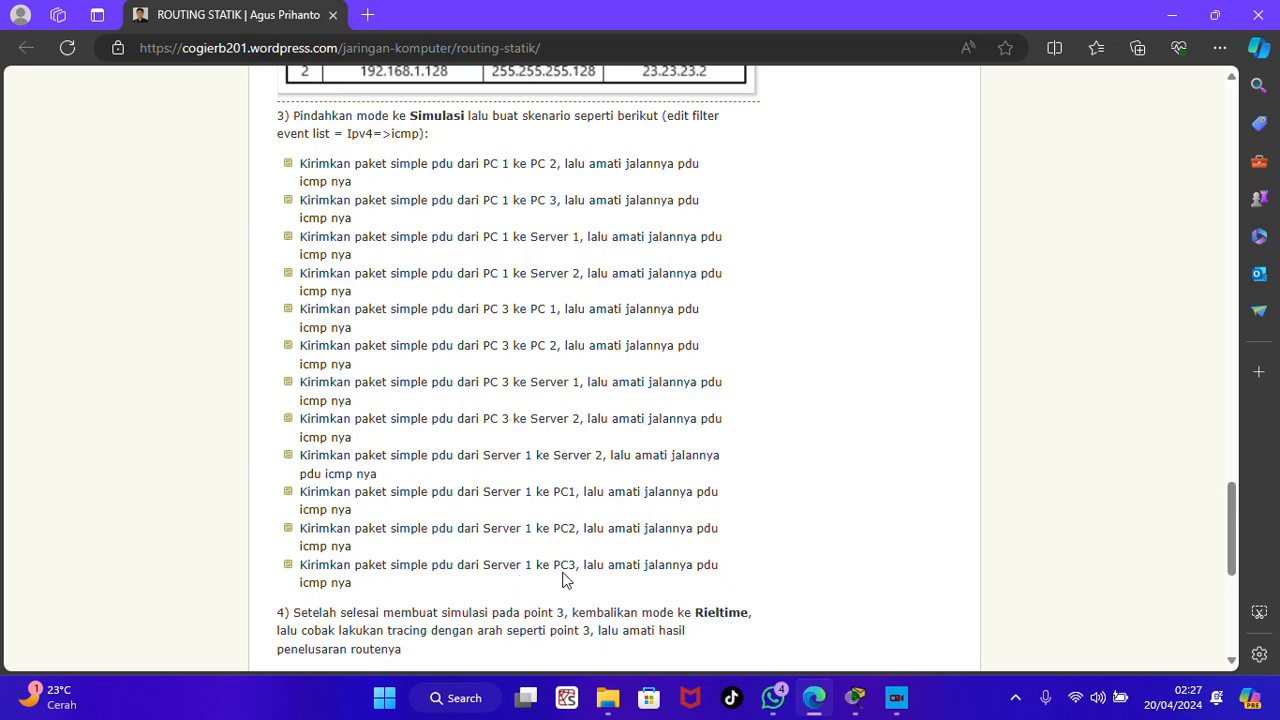
click(857, 698)
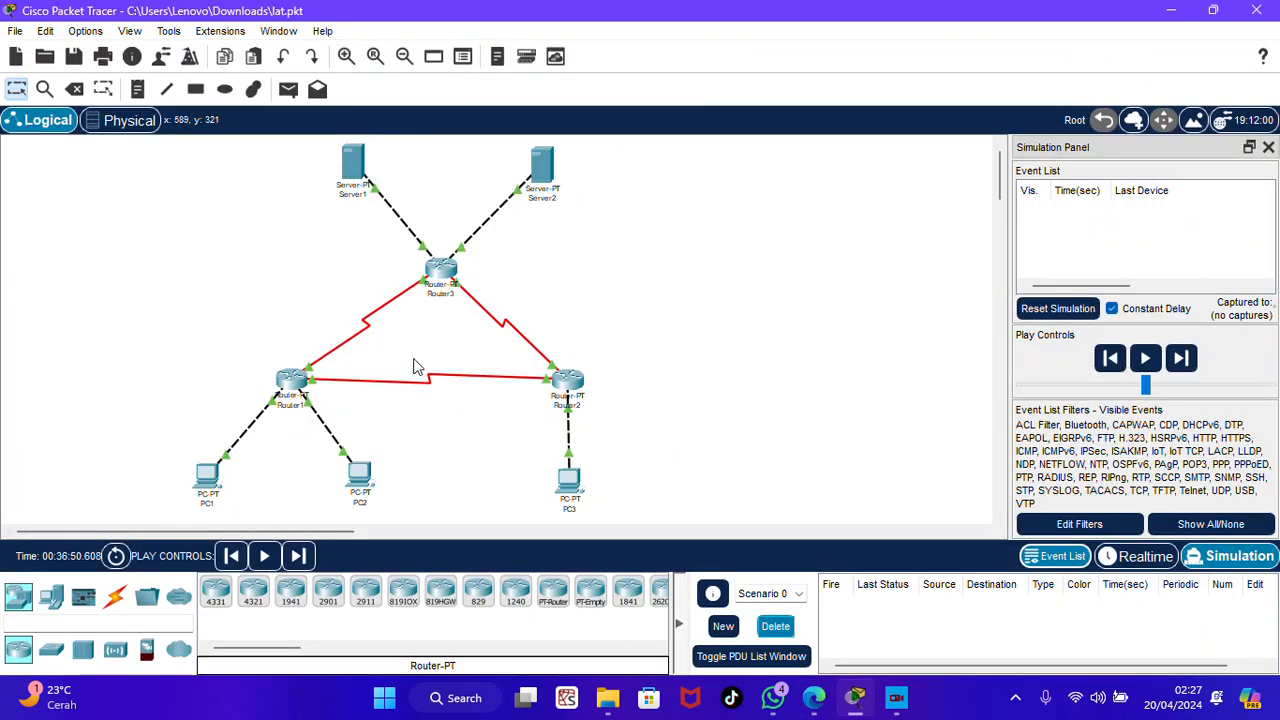
Send a simple PDU from Server1 to PC3 and advance the simulation event by event until the reply reaches Server1.
click(289, 89)
click(354, 162)
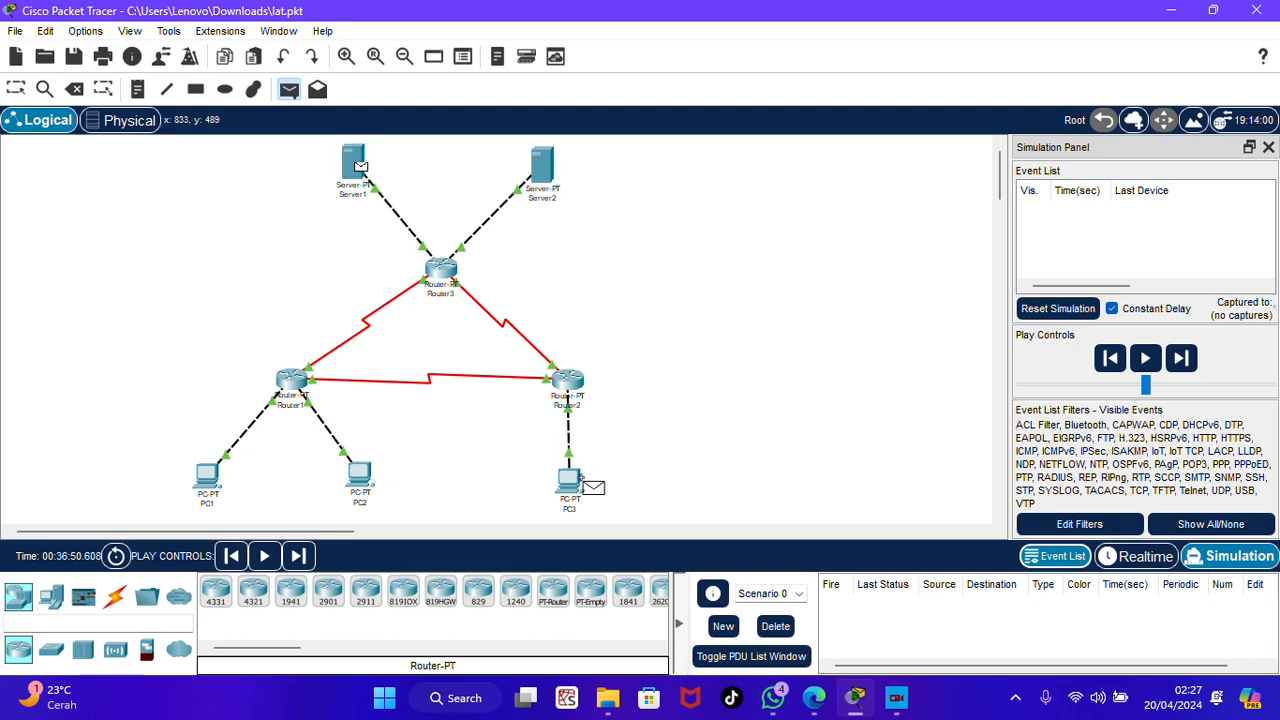
click(577, 506)
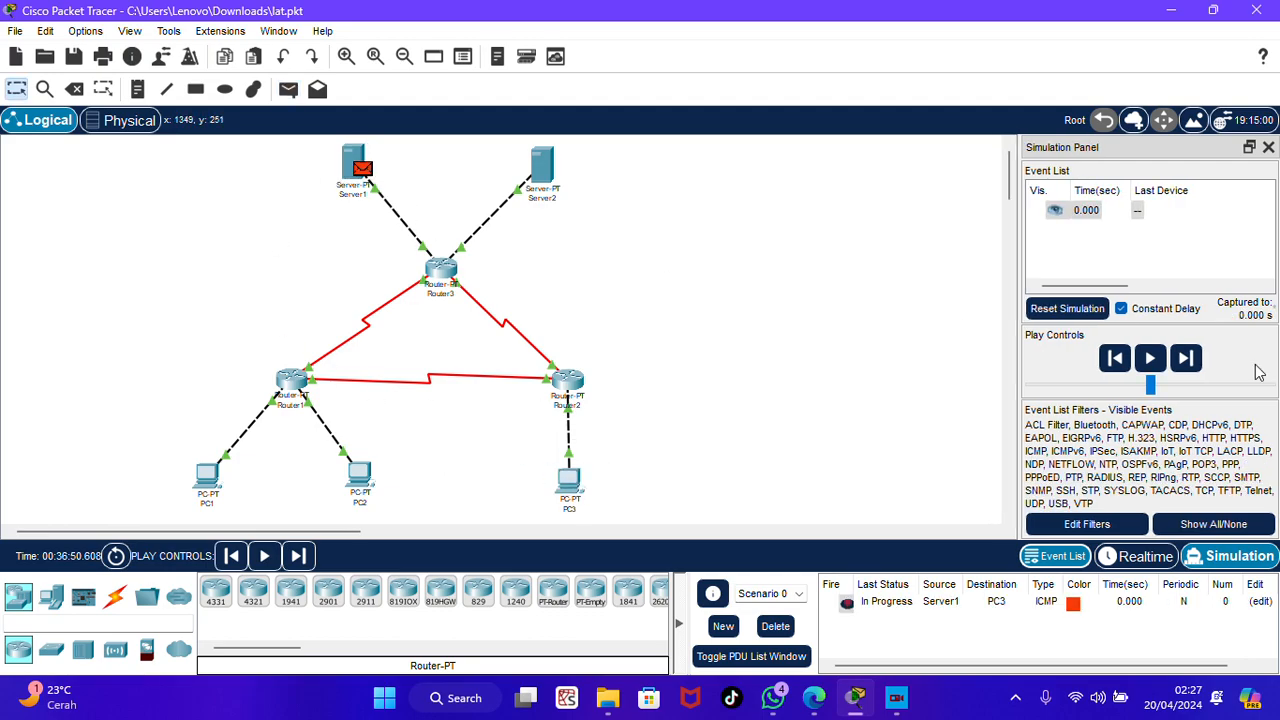
click(1195, 369)
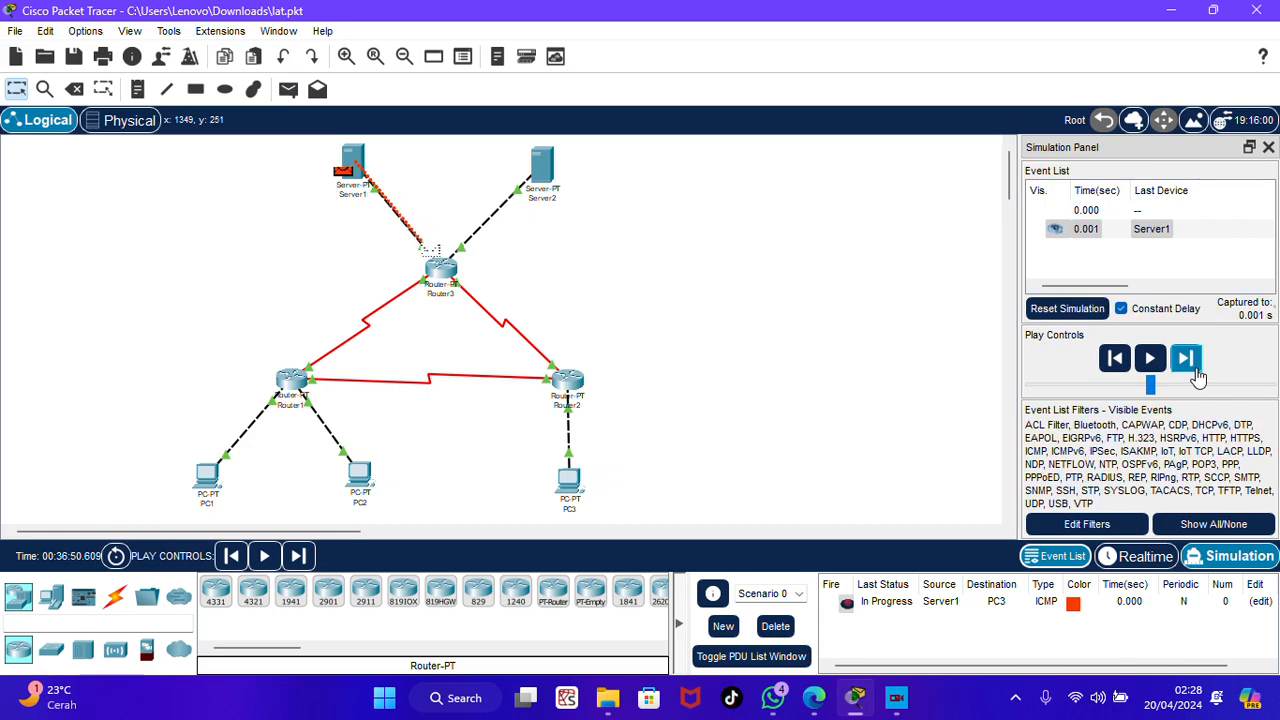
click(1196, 372)
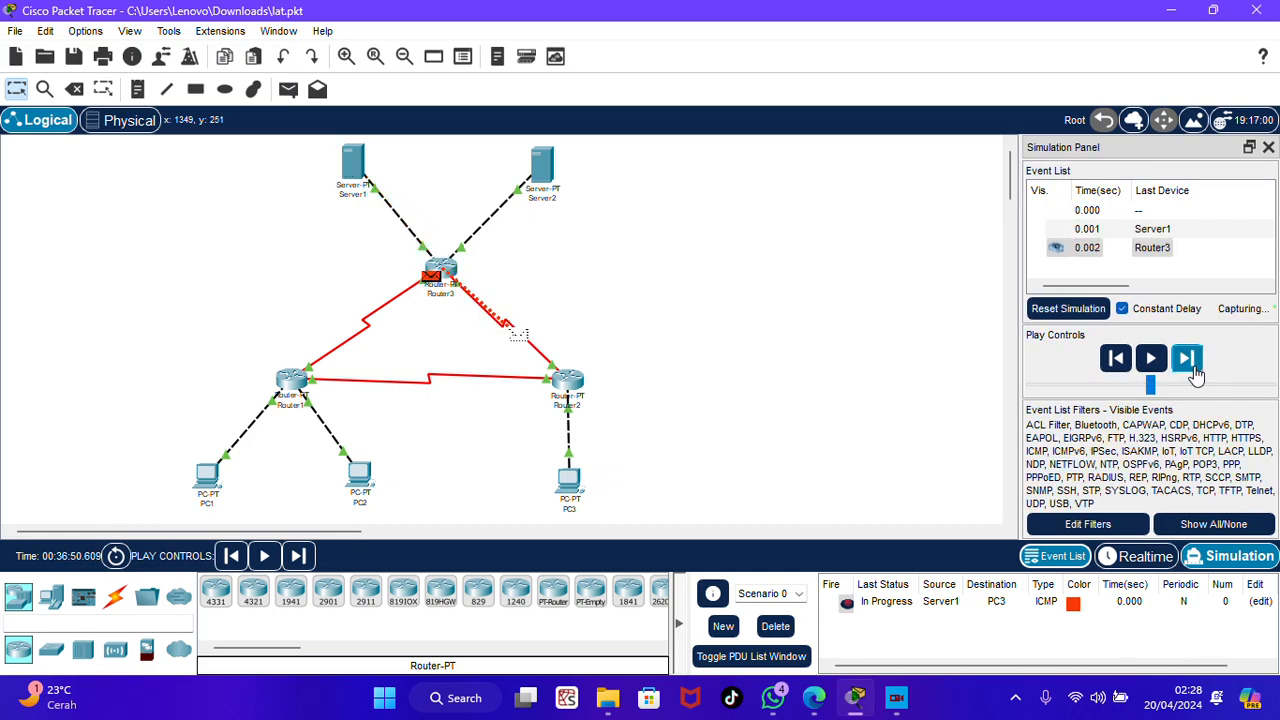
click(1196, 372)
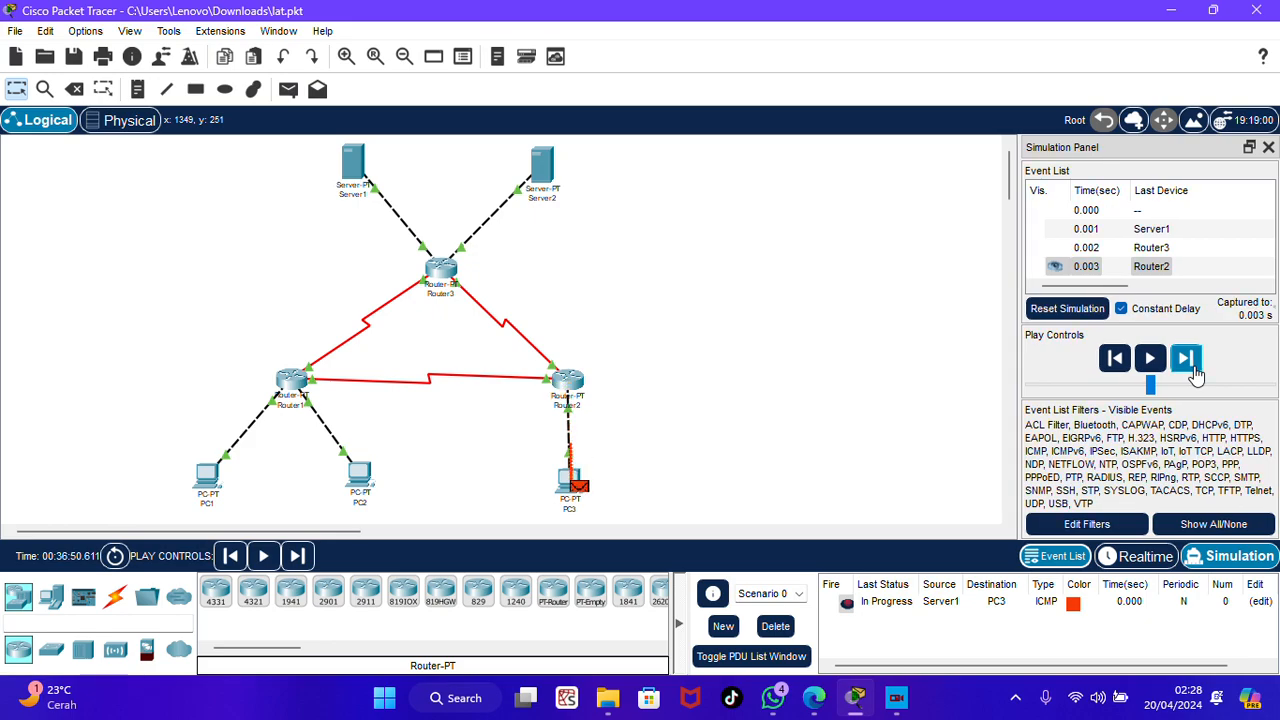
click(1196, 372)
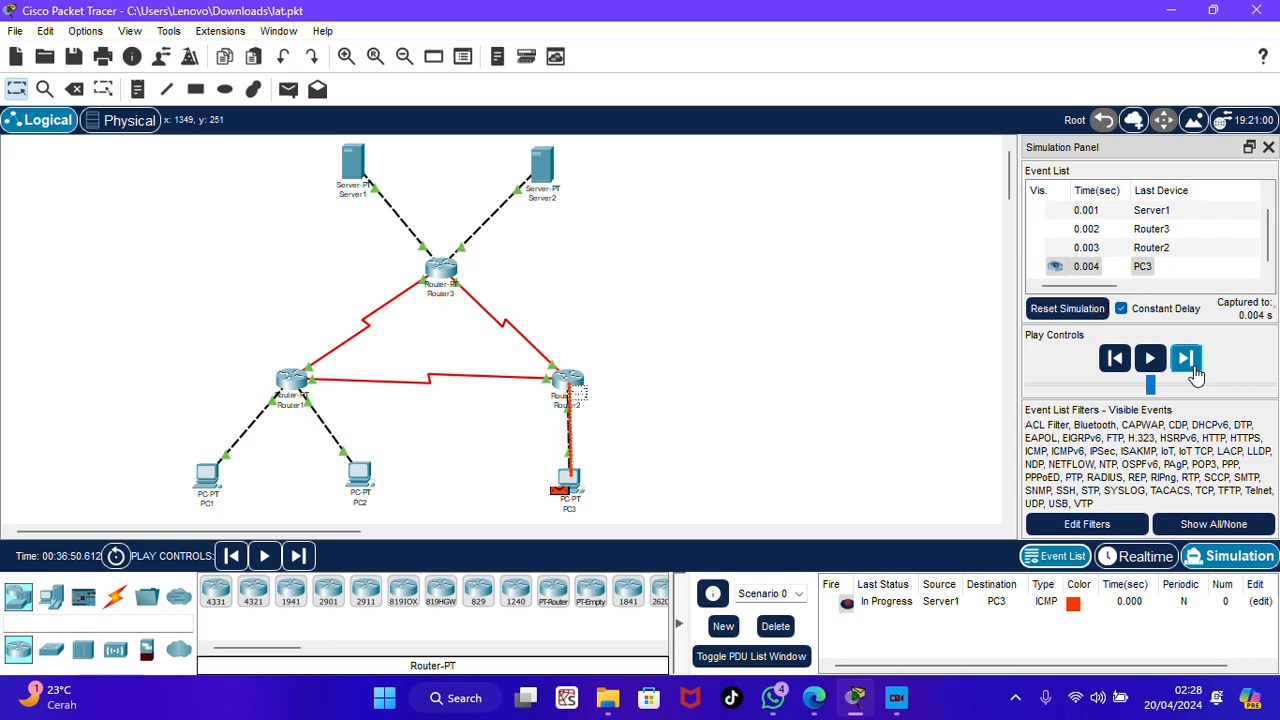
click(1196, 372)
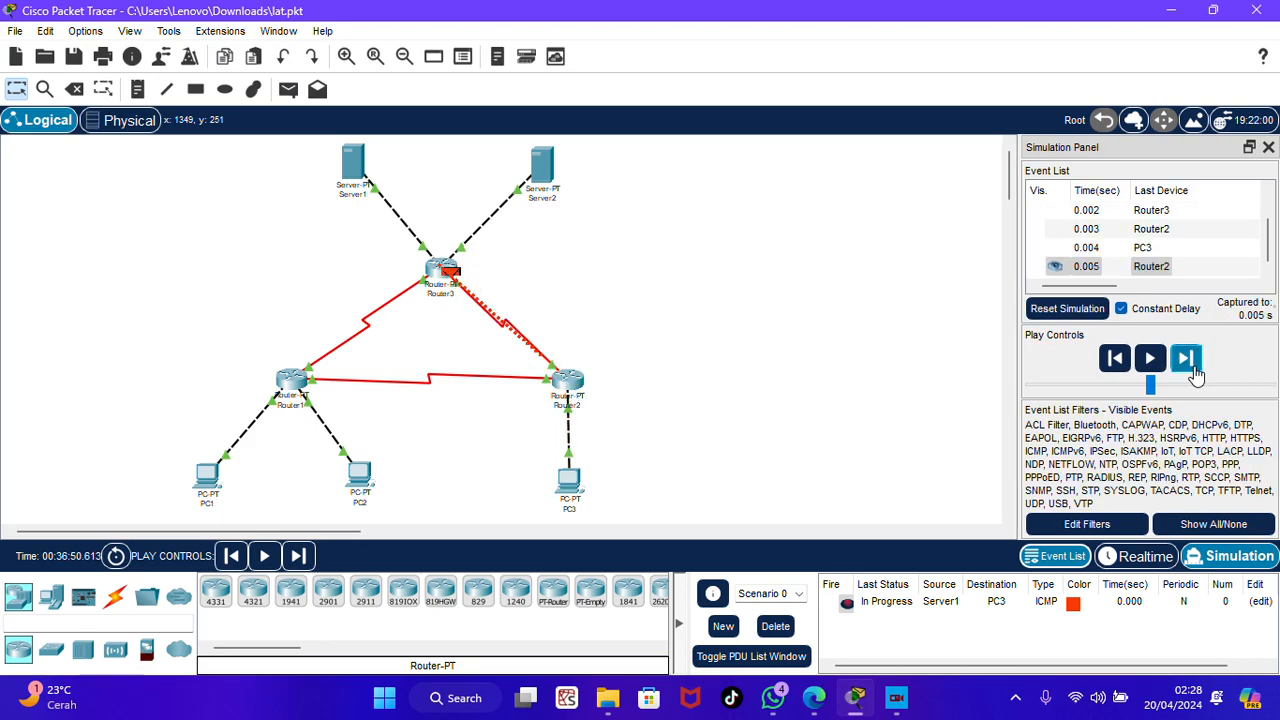
click(1196, 372)
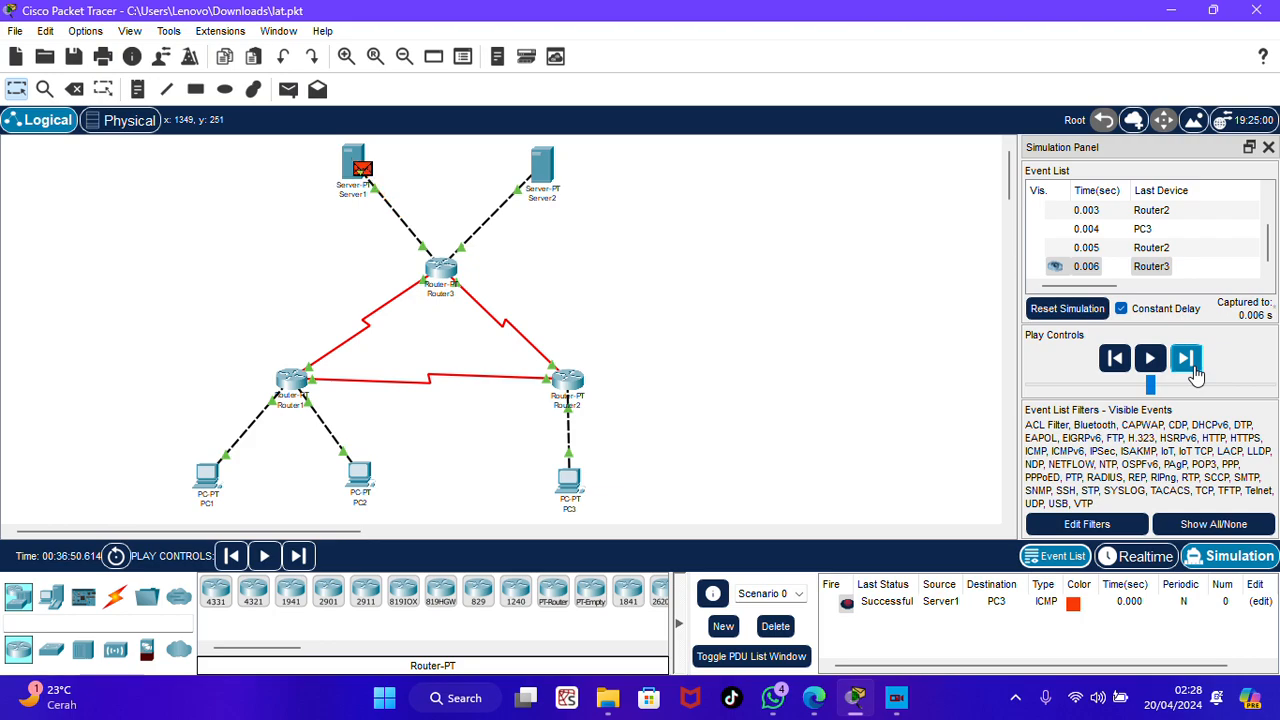
Switch to Realtime mode, open PC1's Command Prompt and trace the route to 192.168.1.65 with tracert.
click(1120, 566)
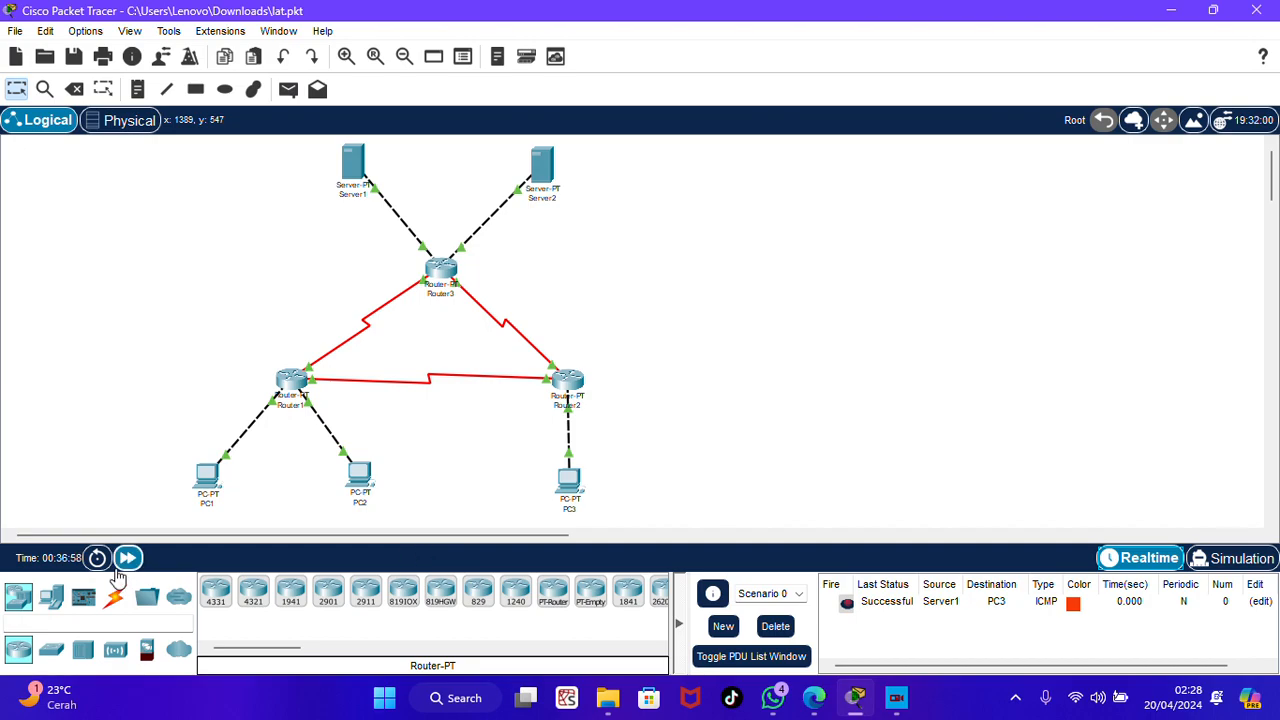
click(207, 476)
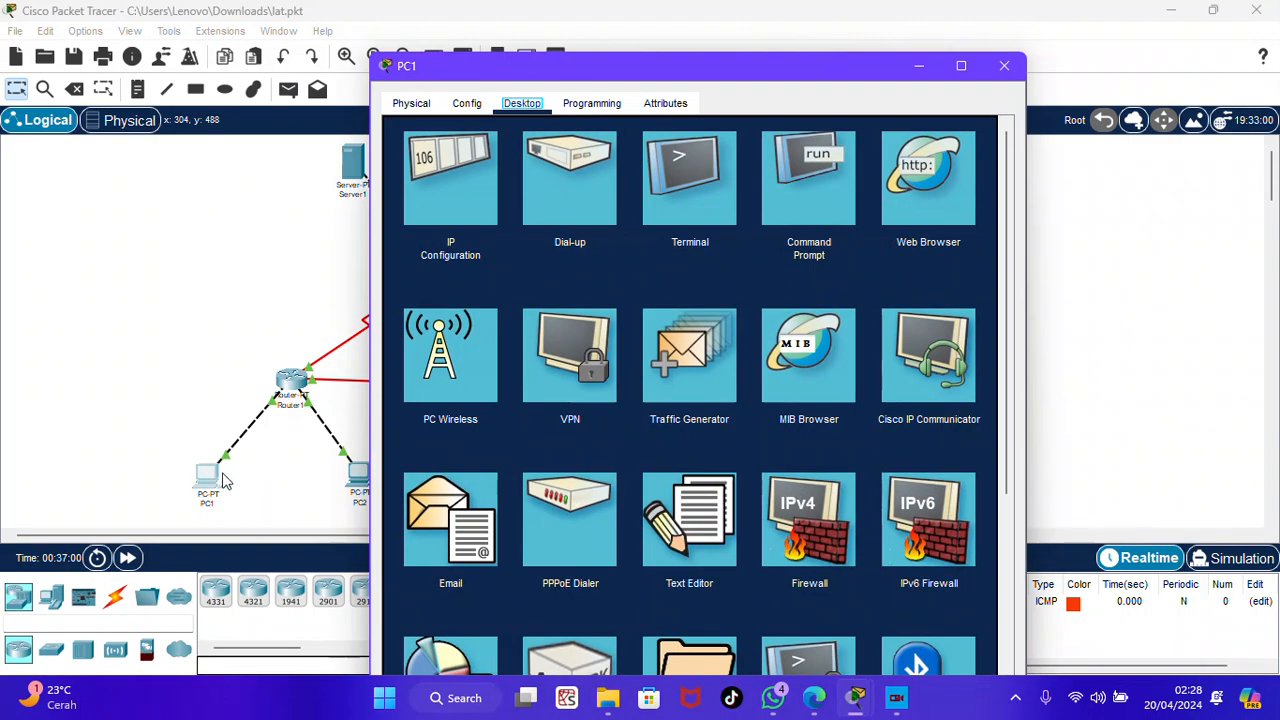
click(816, 172)
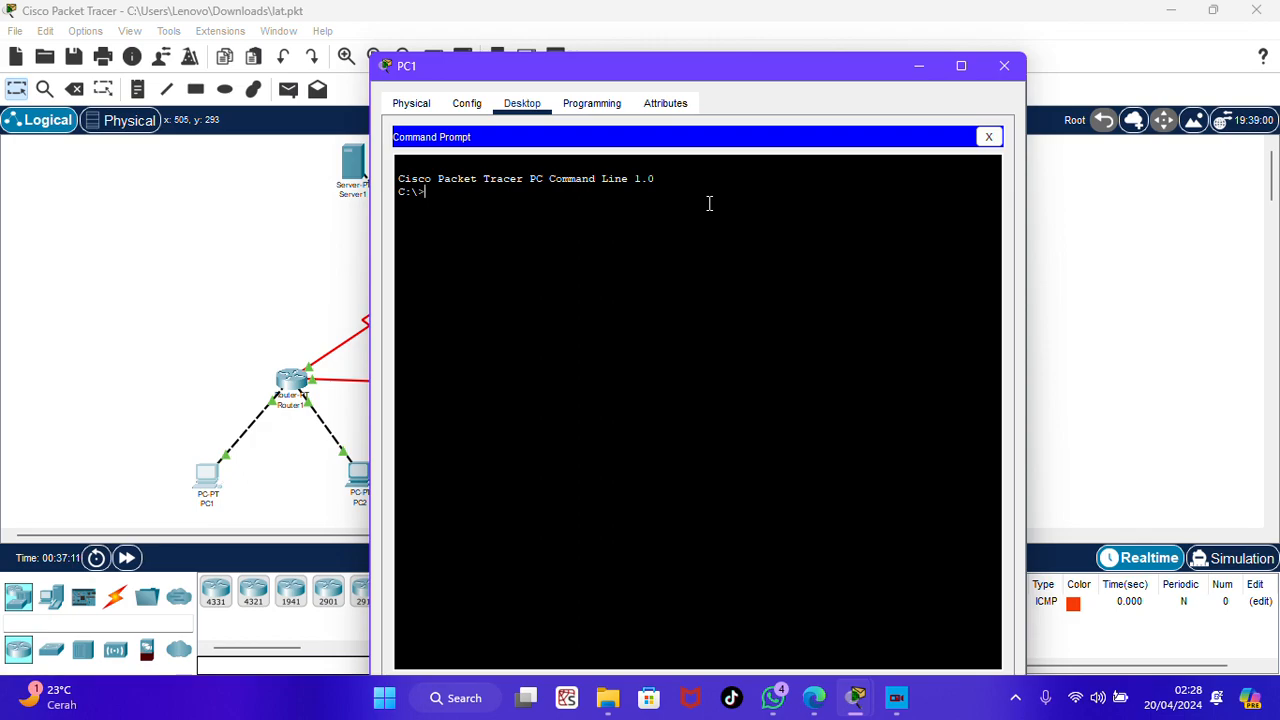
text(tra)
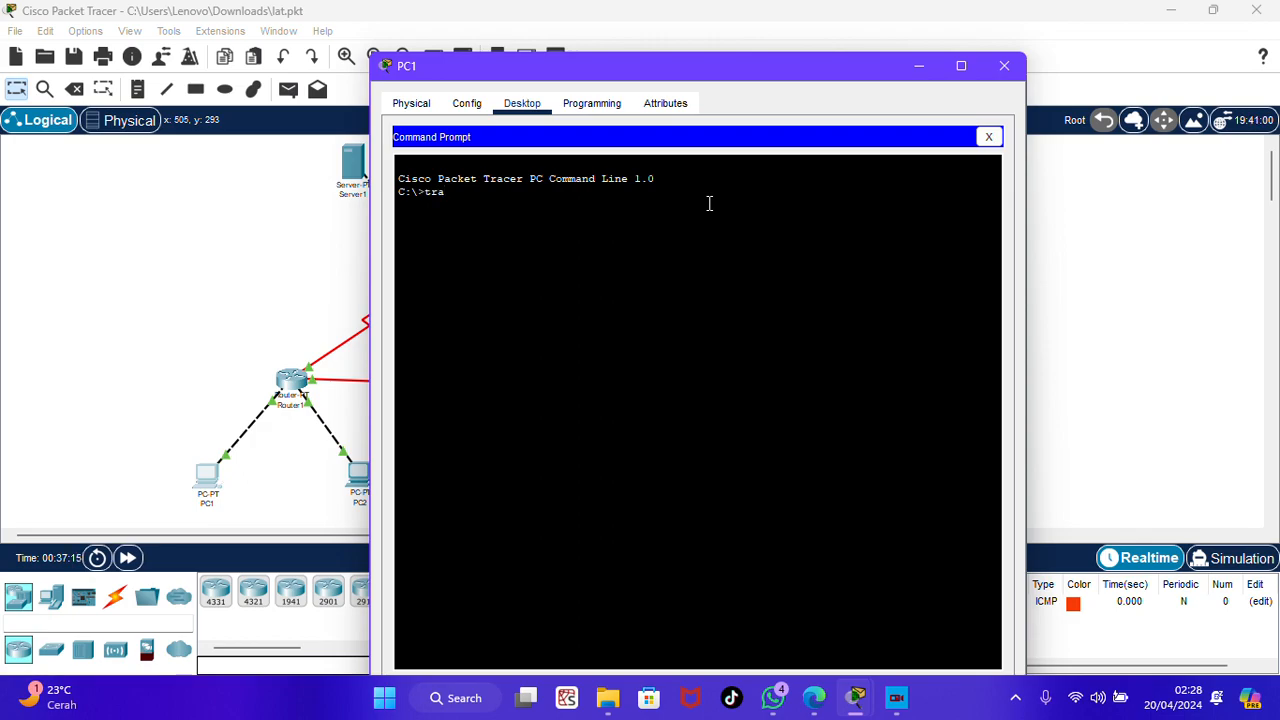
text(cert  192.168.1.65)
key(Return)
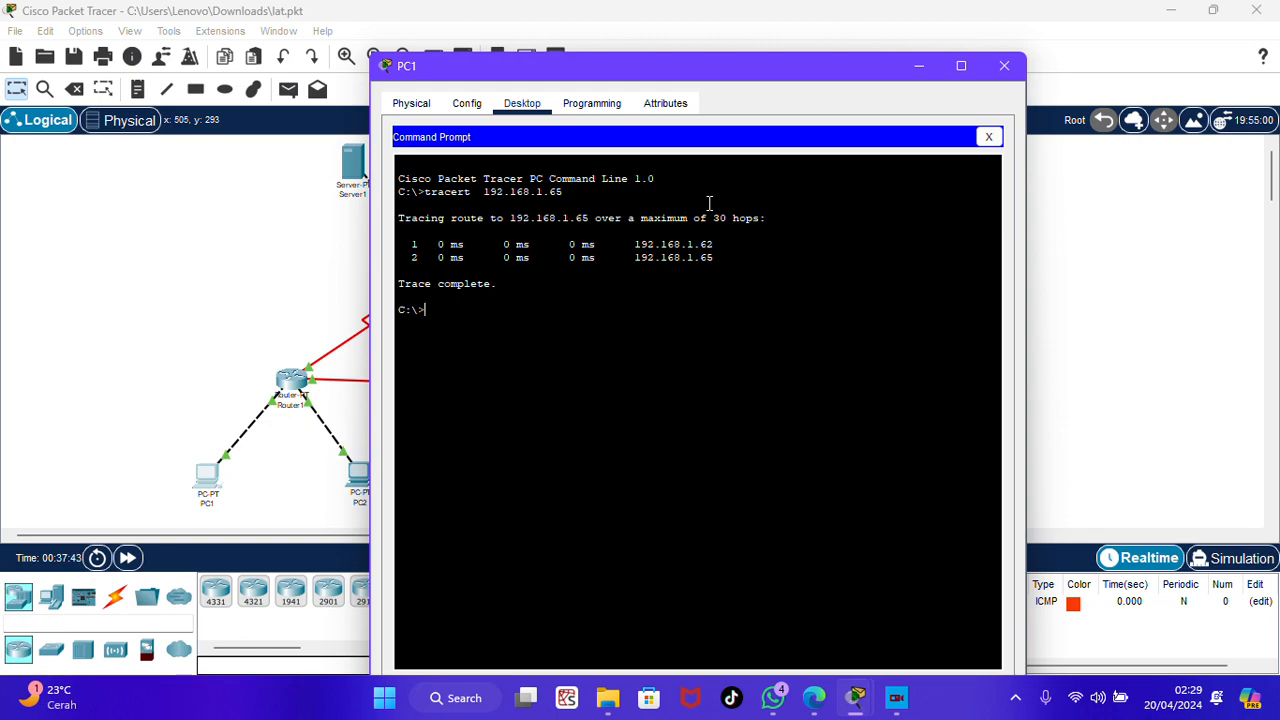
Try to trace the routes from PC1 to 192.168.1.253 and 33.33.33.1.
text(ravert 192.168.1.253)
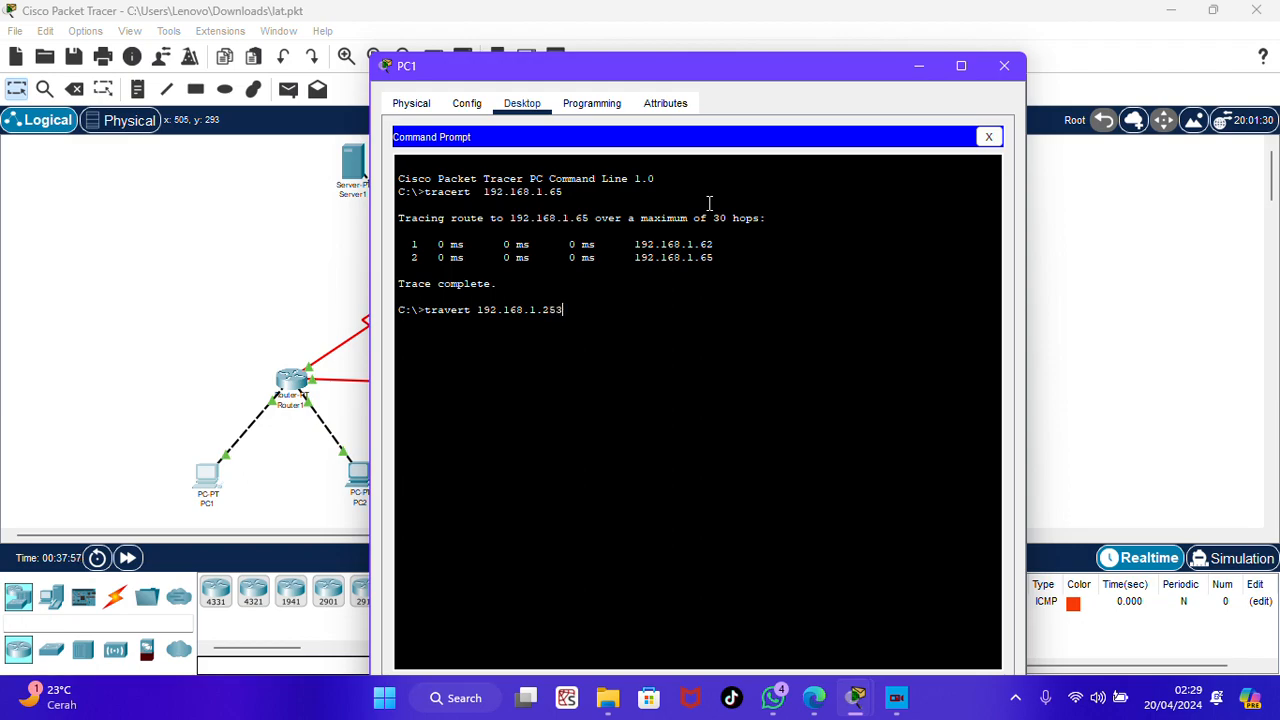
key(Return)
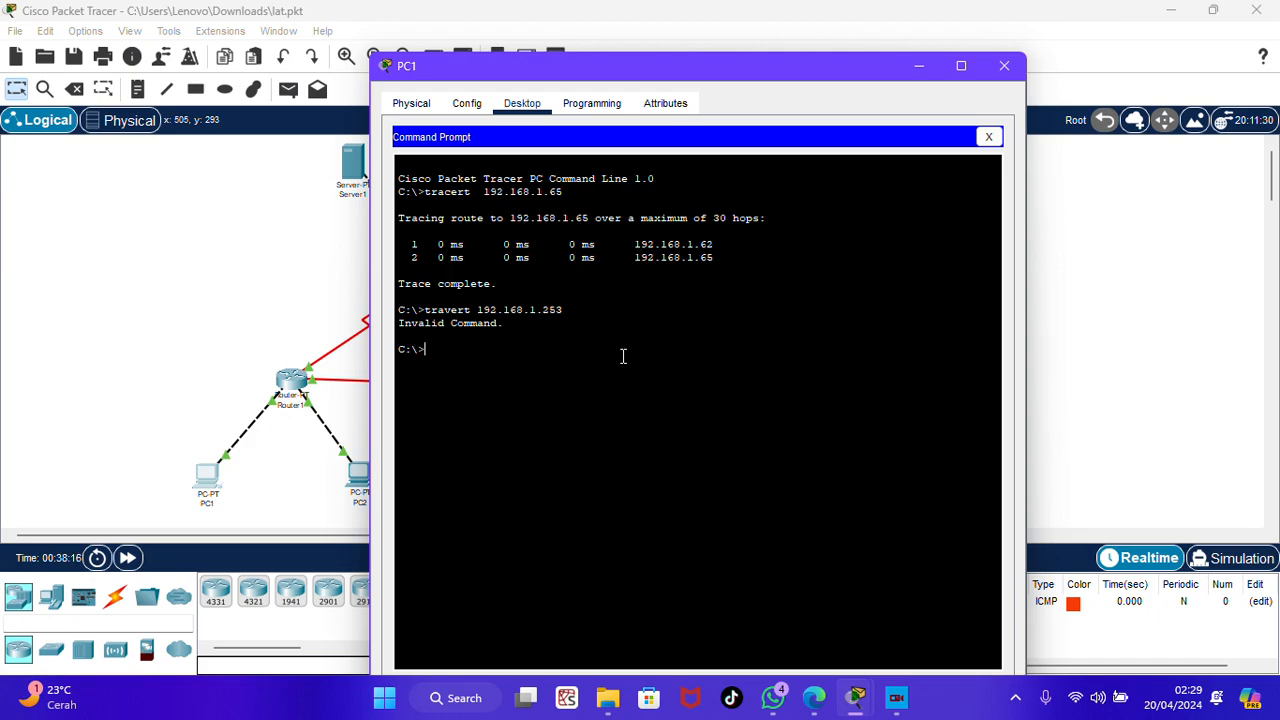
text(tracert)
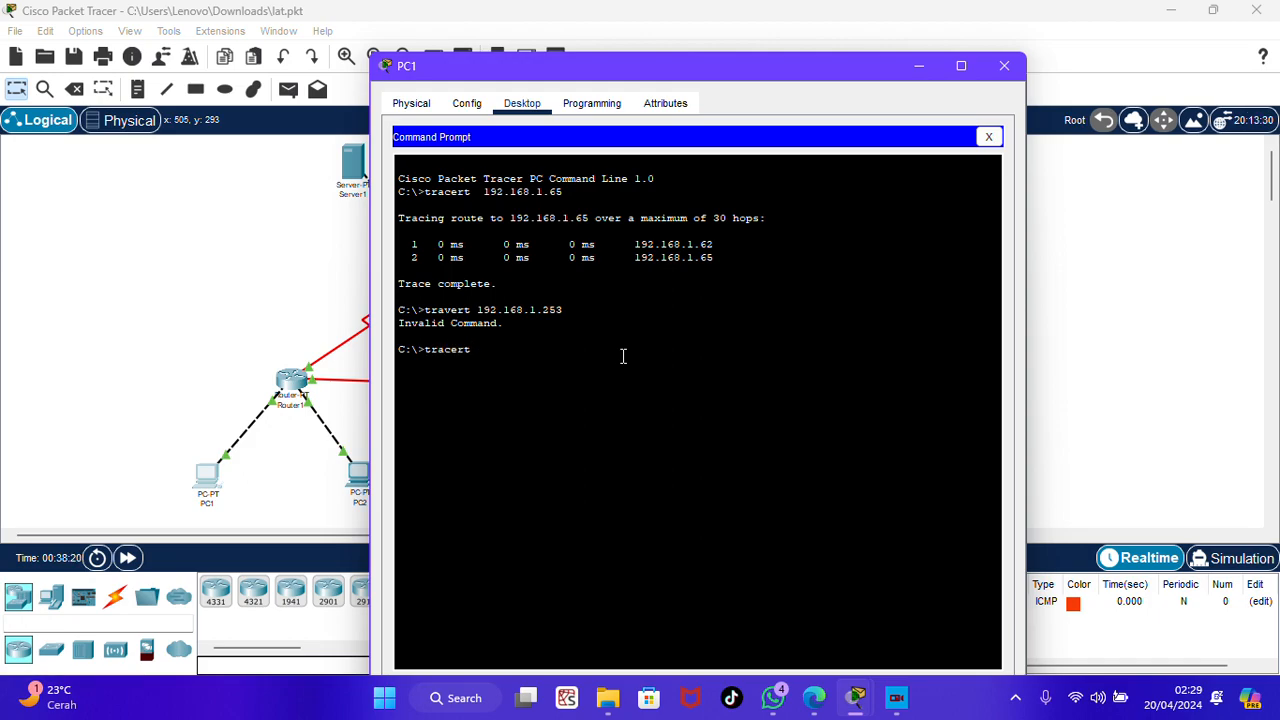
text(n33)
text(.33.33.1)
key(Return)
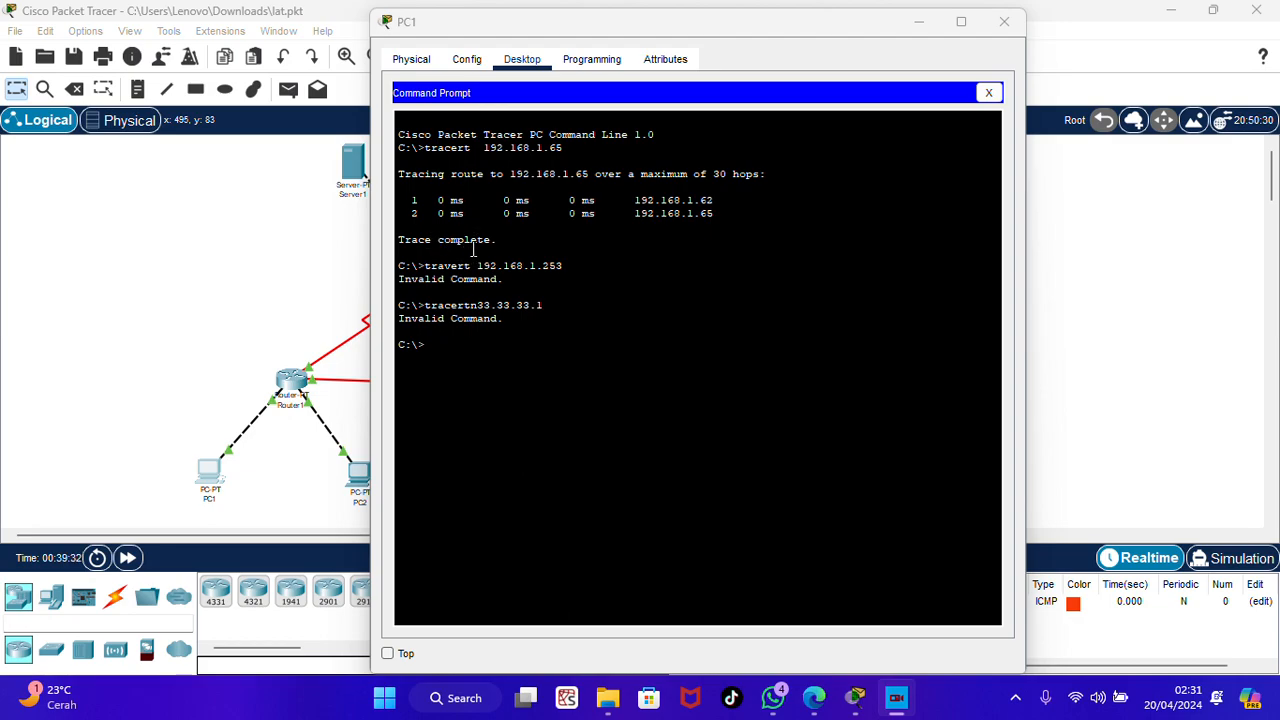
Trace the route from PC1 to 192.168.1.253 with tracert.
click(514, 355)
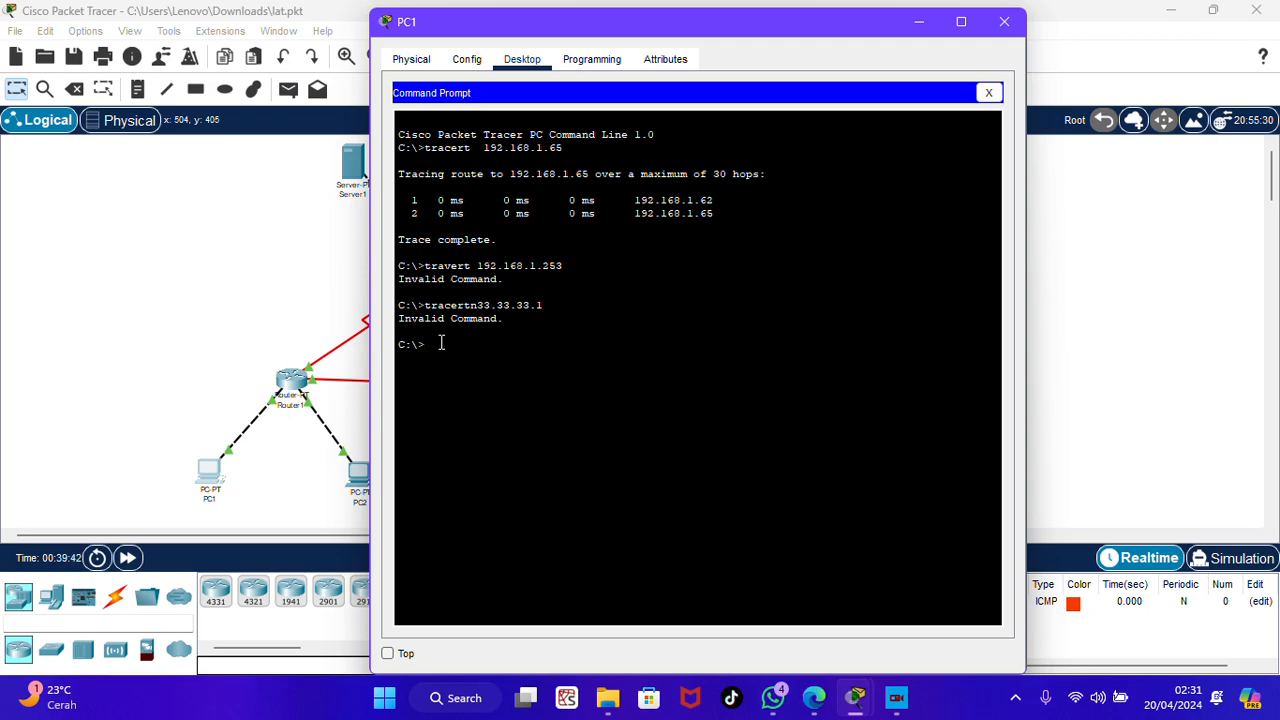
text(tracert 192.168.1.253)
key(Return)
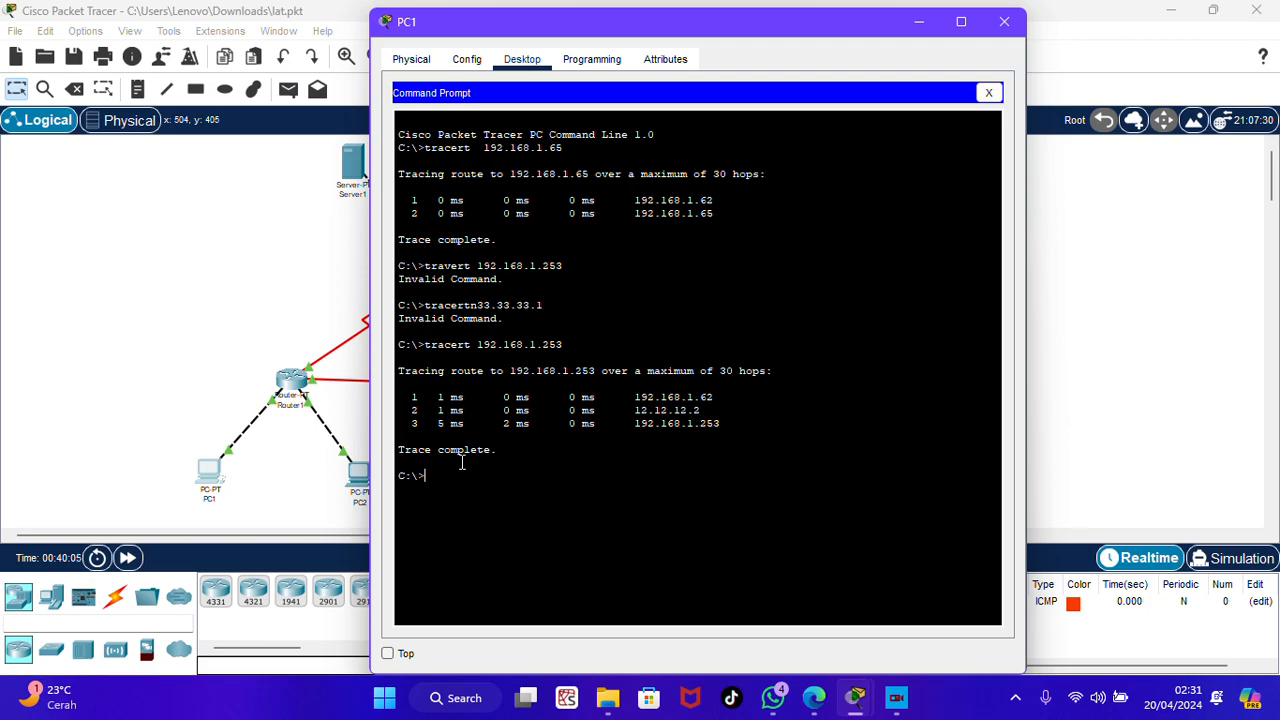
Trace the routes from PC1 to the servers at 33.33.33.1 and 43.43.43.1, and close PC1's window.
text(tracert 33.33.33.1)
key(Return)
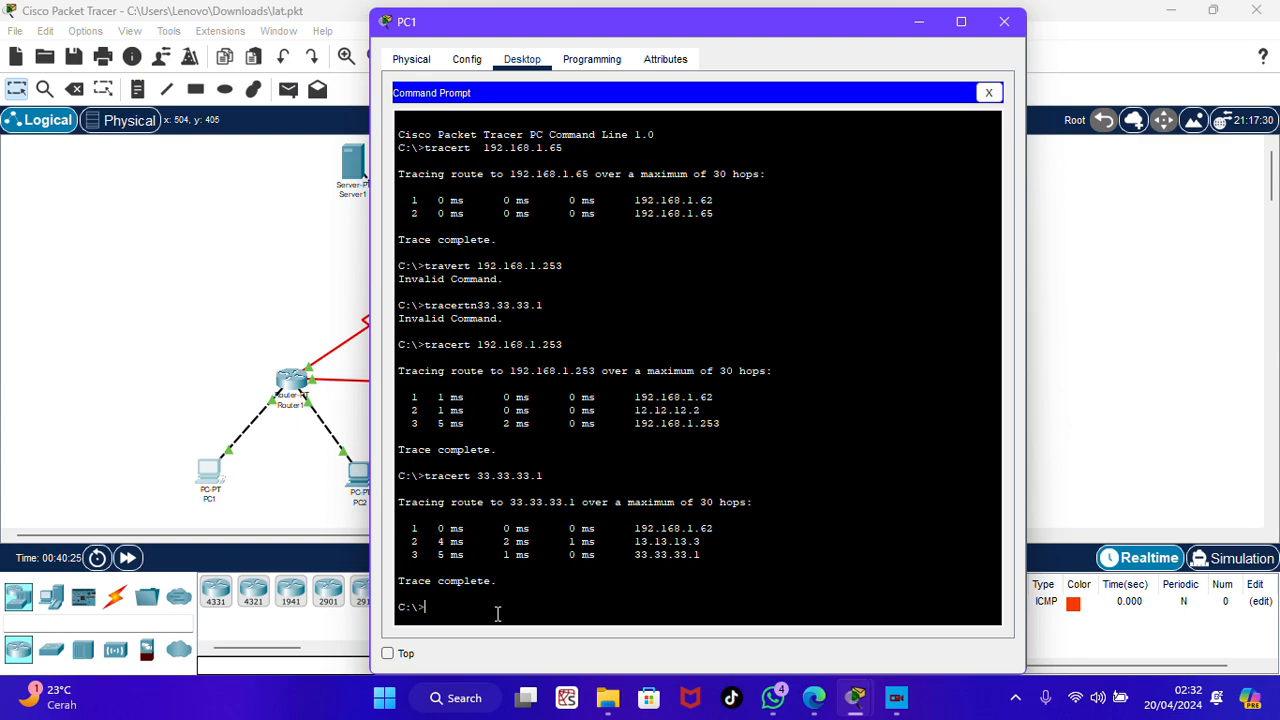
text(tracert 43.43.43.1)
key(Return)
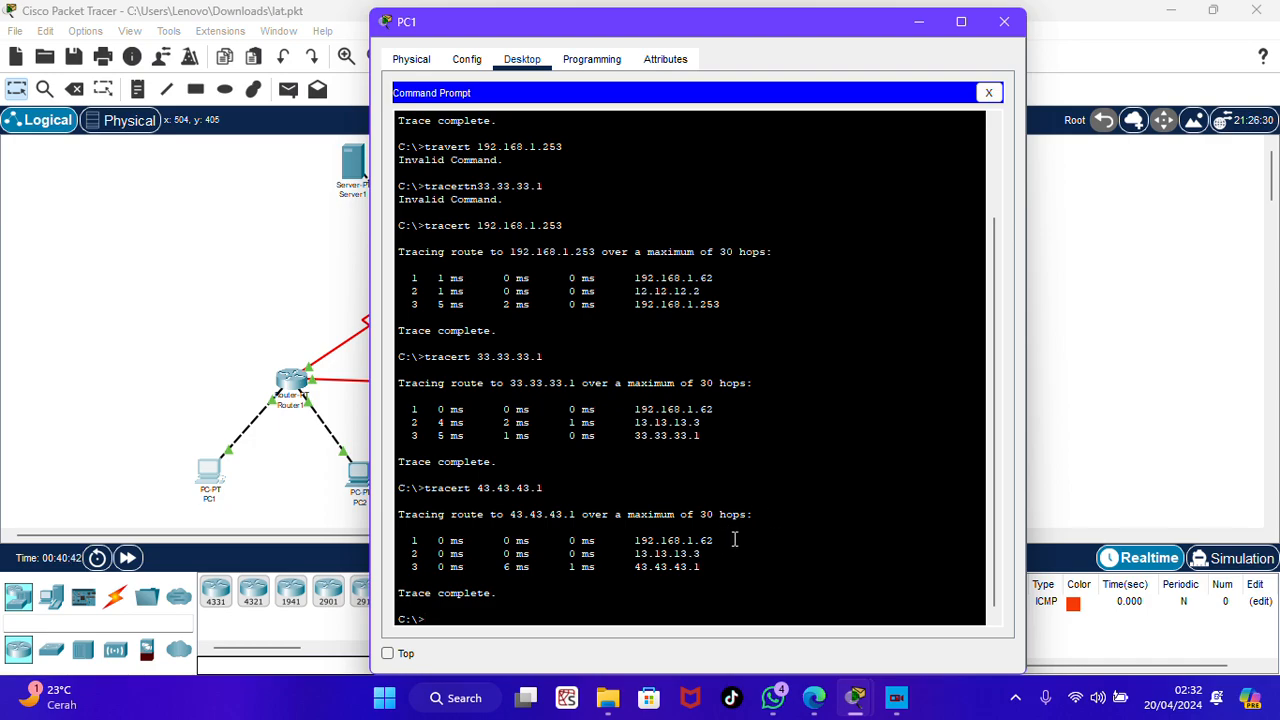
click(1005, 21)
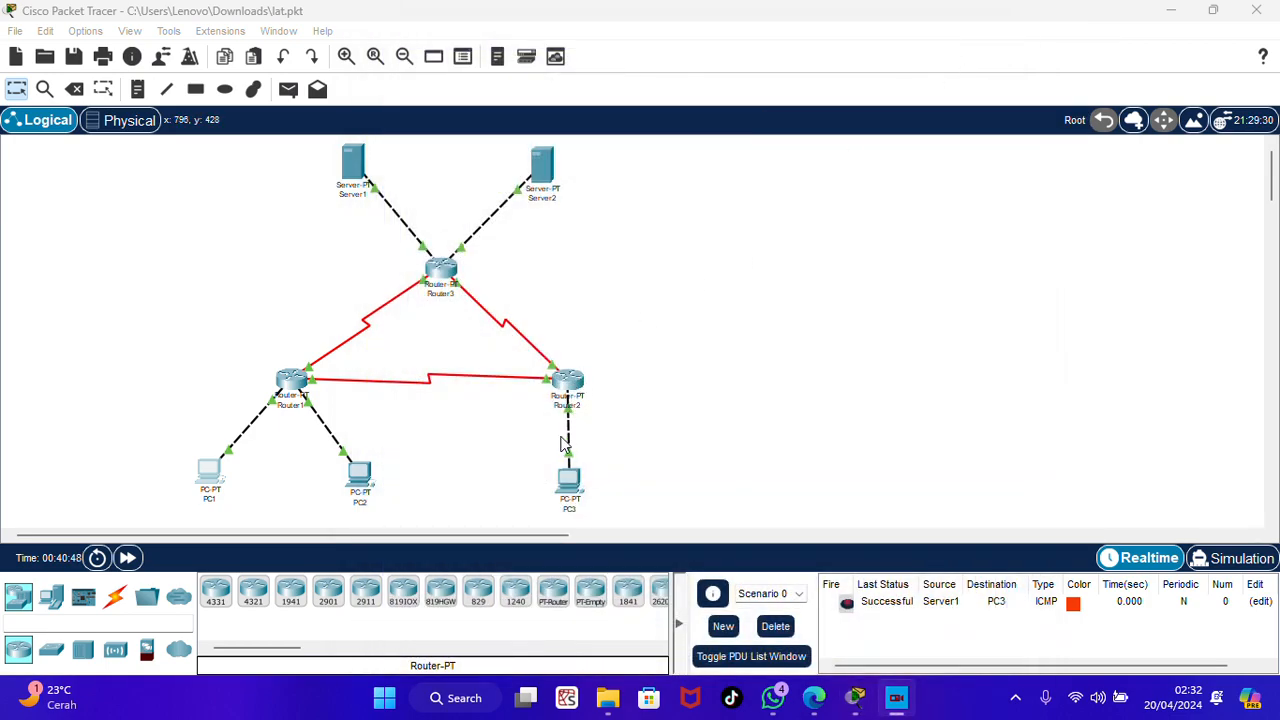
Open the Command Prompt on PC3 and trace the route to 192.168.1.253 with tracert.
click(577, 493)
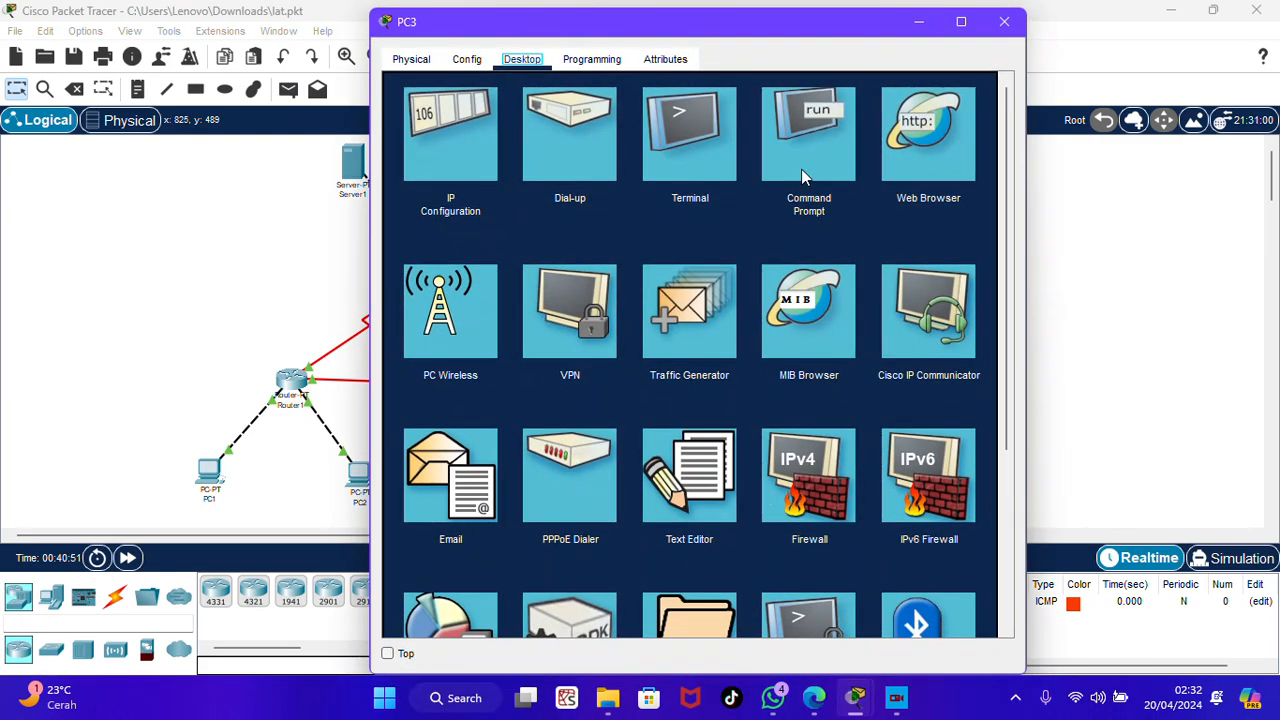
click(802, 163)
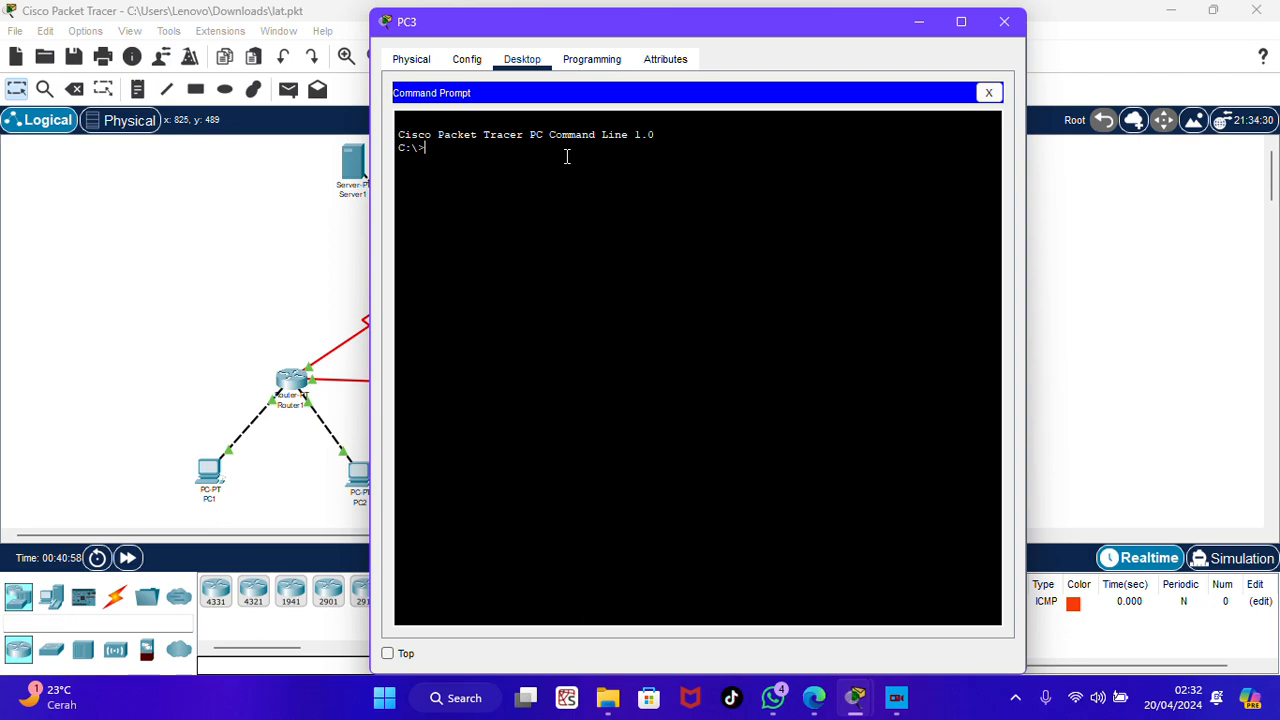
text(tracert 192.168.1.253)
key(Return)
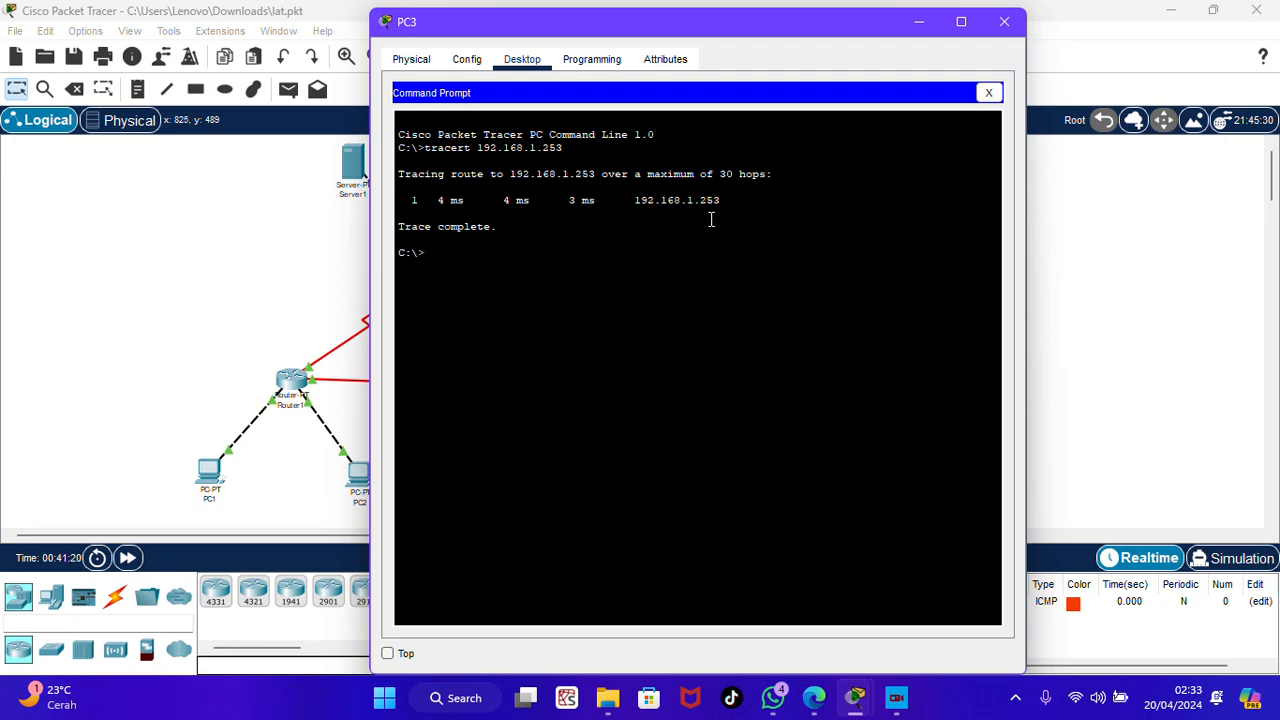
Trace the routes from PC3 to 192.168.1.65 and 43.43.43.1, and close PC3's window.
text(tracert 192.168.1.65)
key(Return)
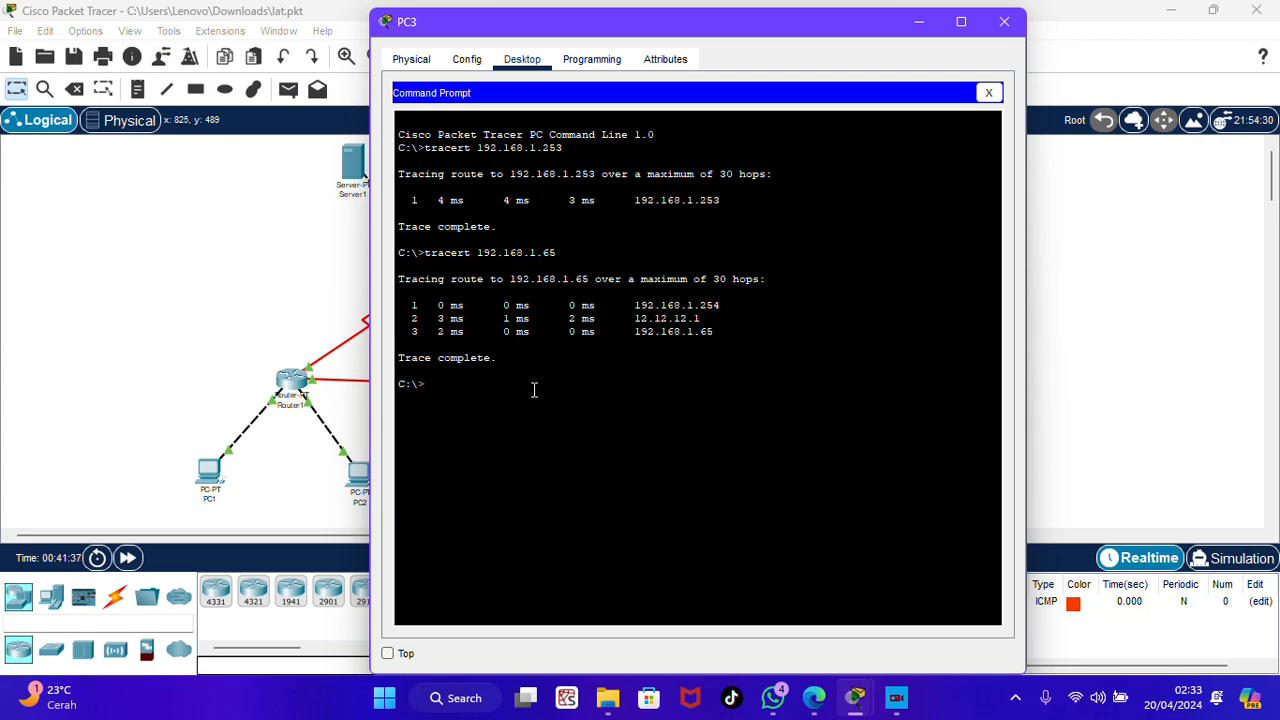
text(tracert)
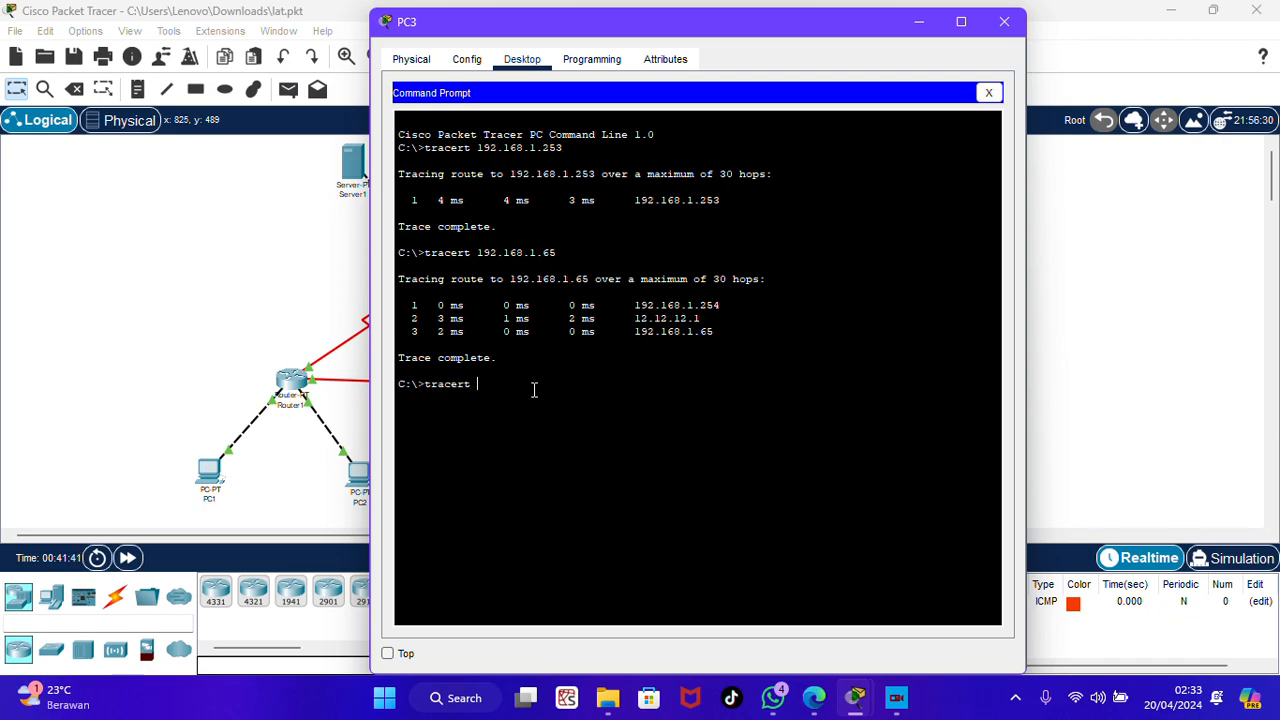
text( 43.43.43.1)
key(Return)
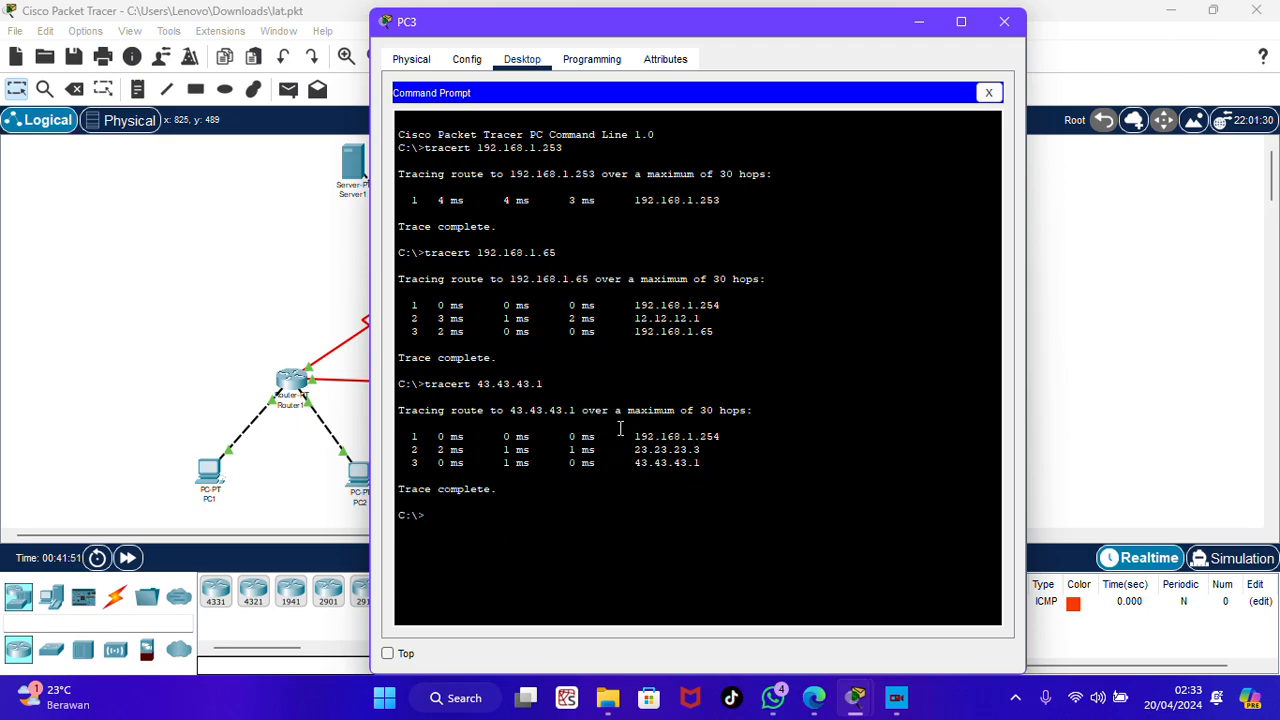
click(1004, 18)
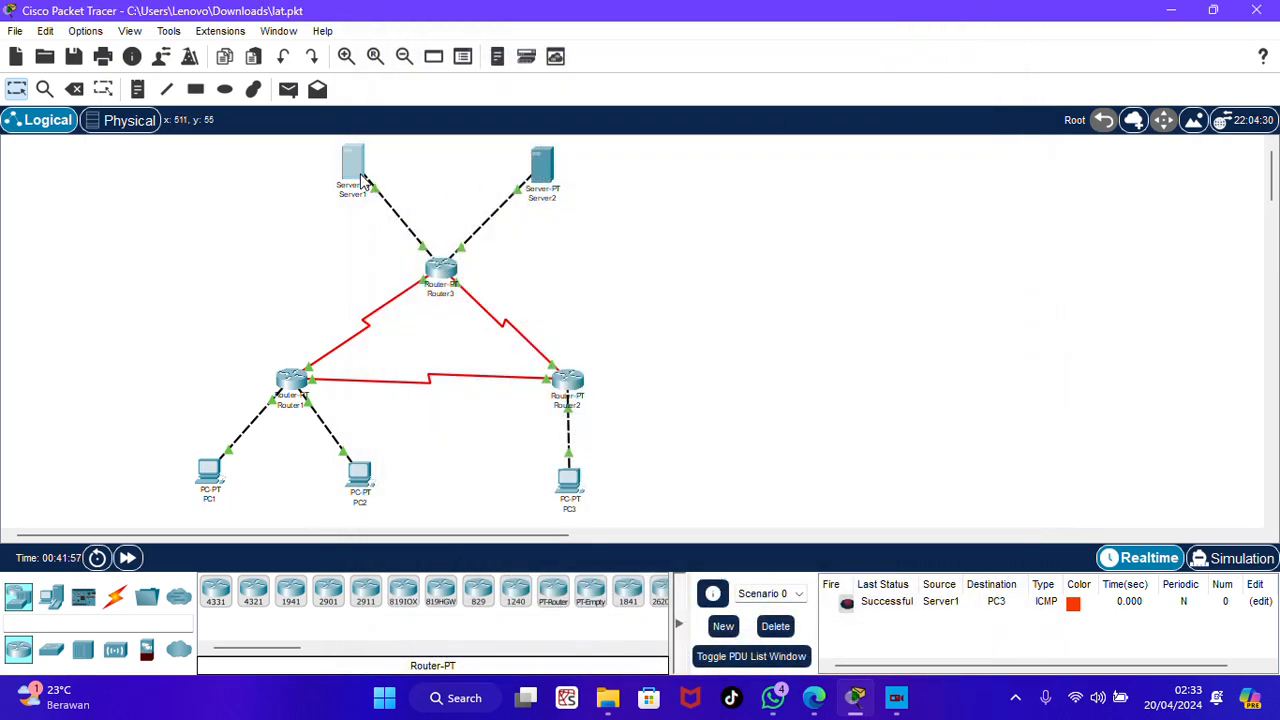
Open the Command Prompt on Server1 and trace the routes to 43.43.43.1 and 192.168.1.62.
click(356, 166)
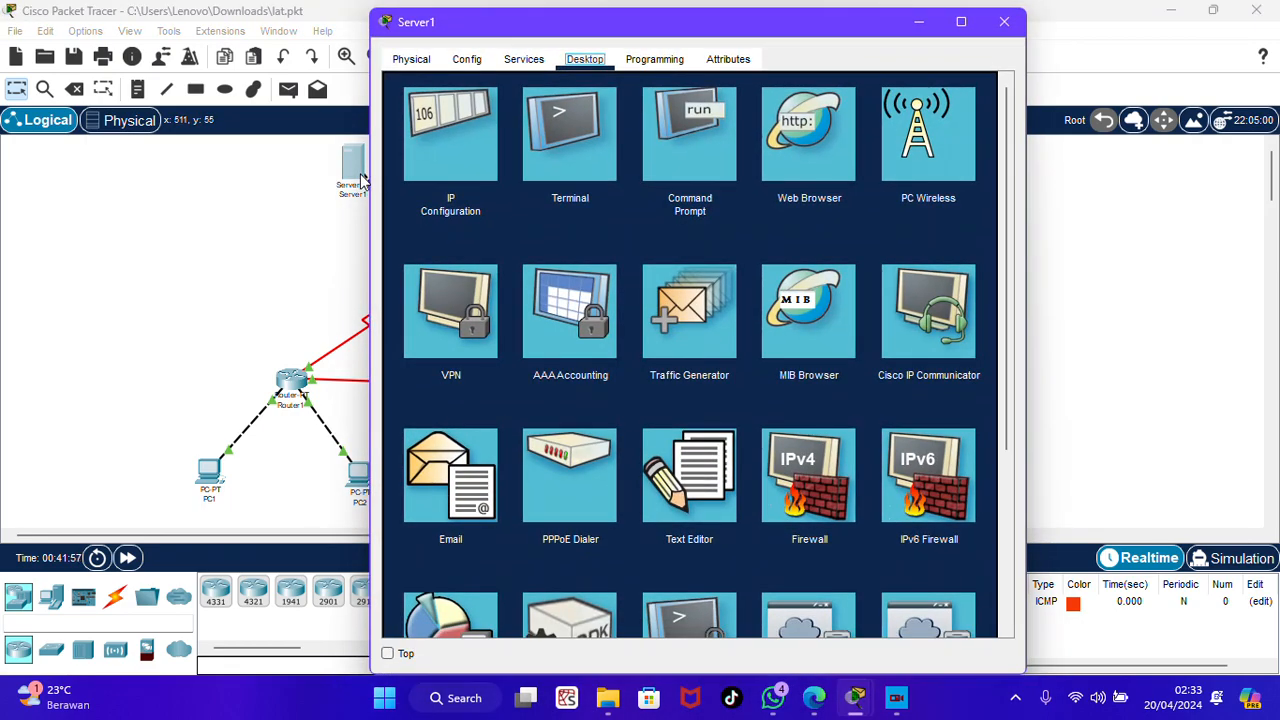
click(679, 132)
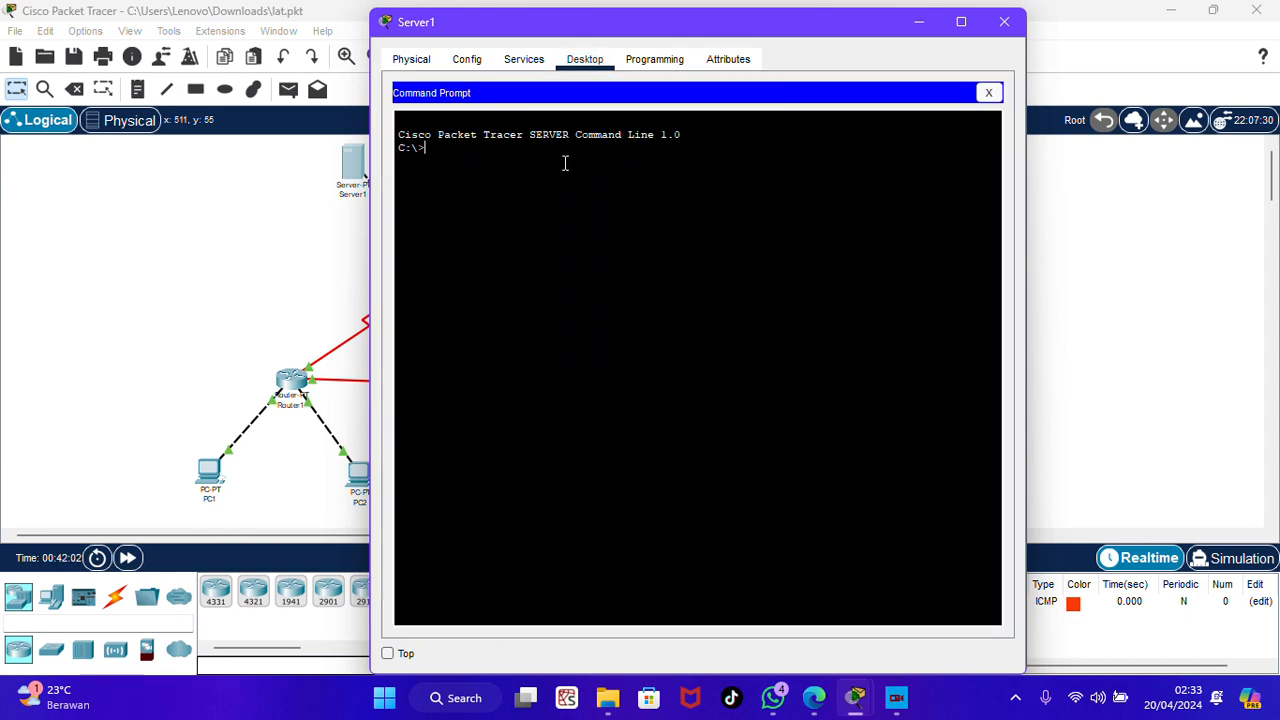
text(tracert 43.43.43.1)
key(Return)
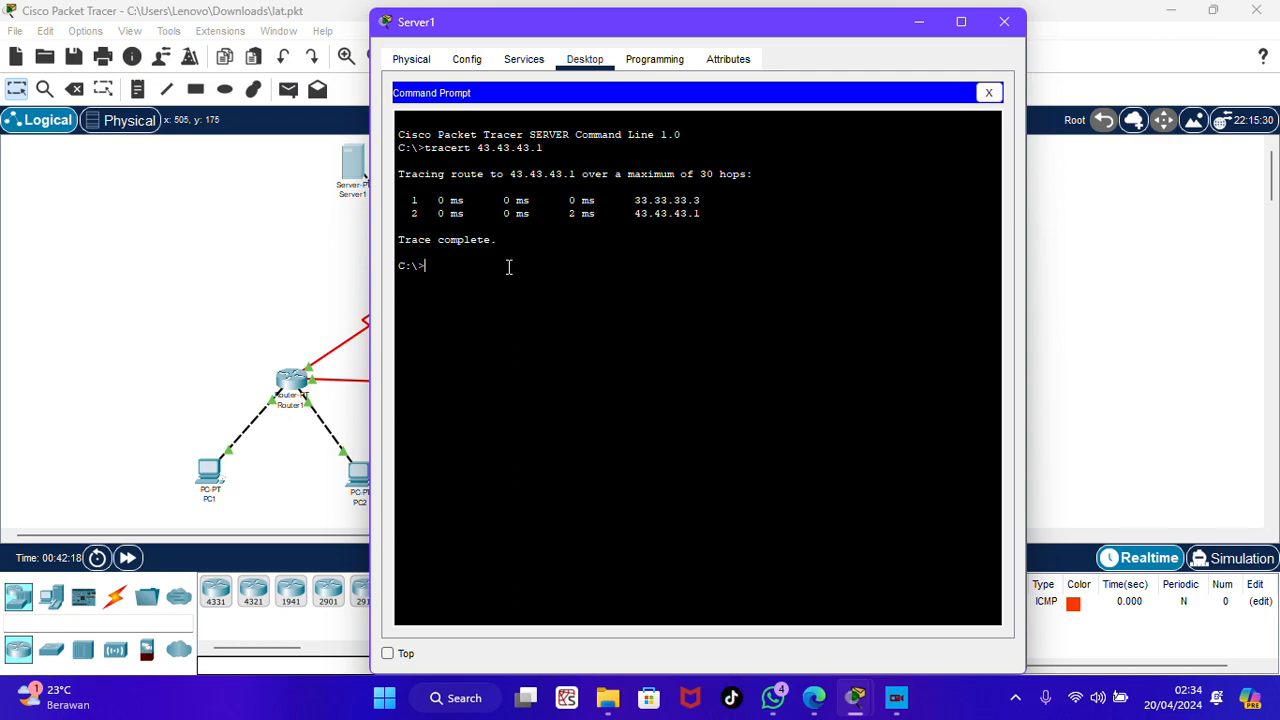
text(tracert 192.168.1.62)
key(Return)
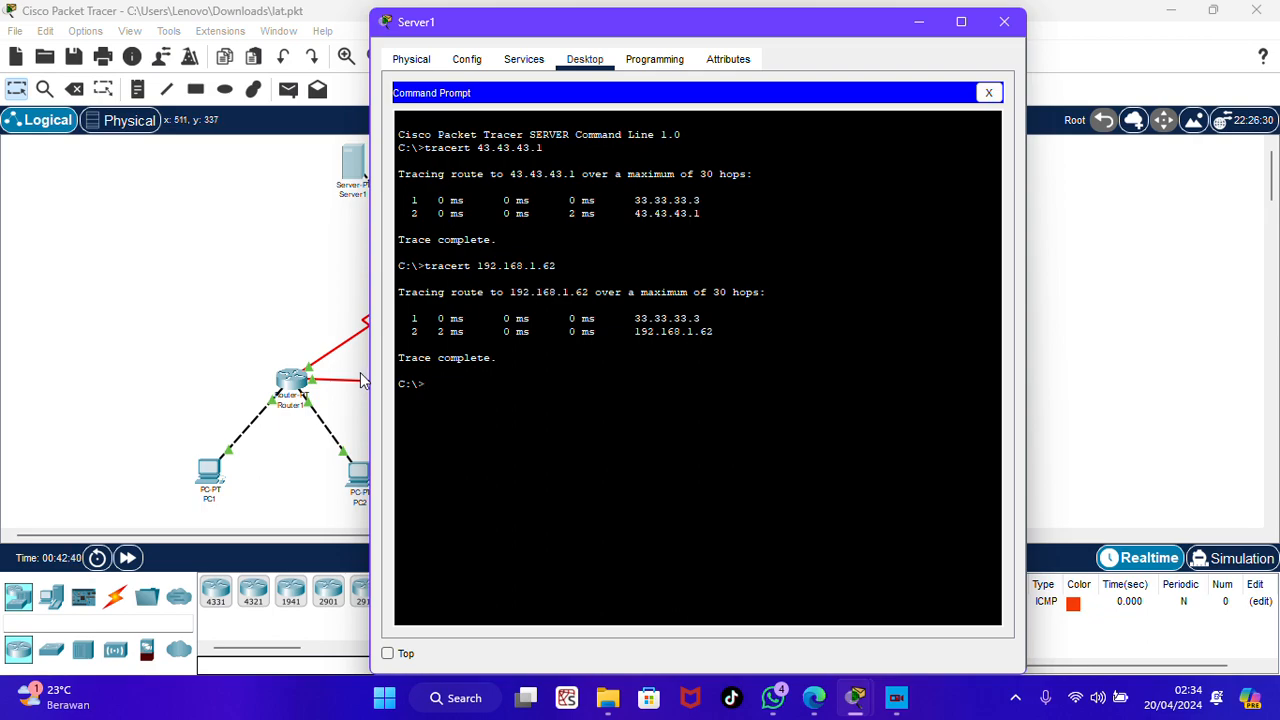
Trace the routes from Server1 to 192.168.1.65 and 192.168.1.253 with tracert.
text(tracert 192.168.1.65)
key(Return)
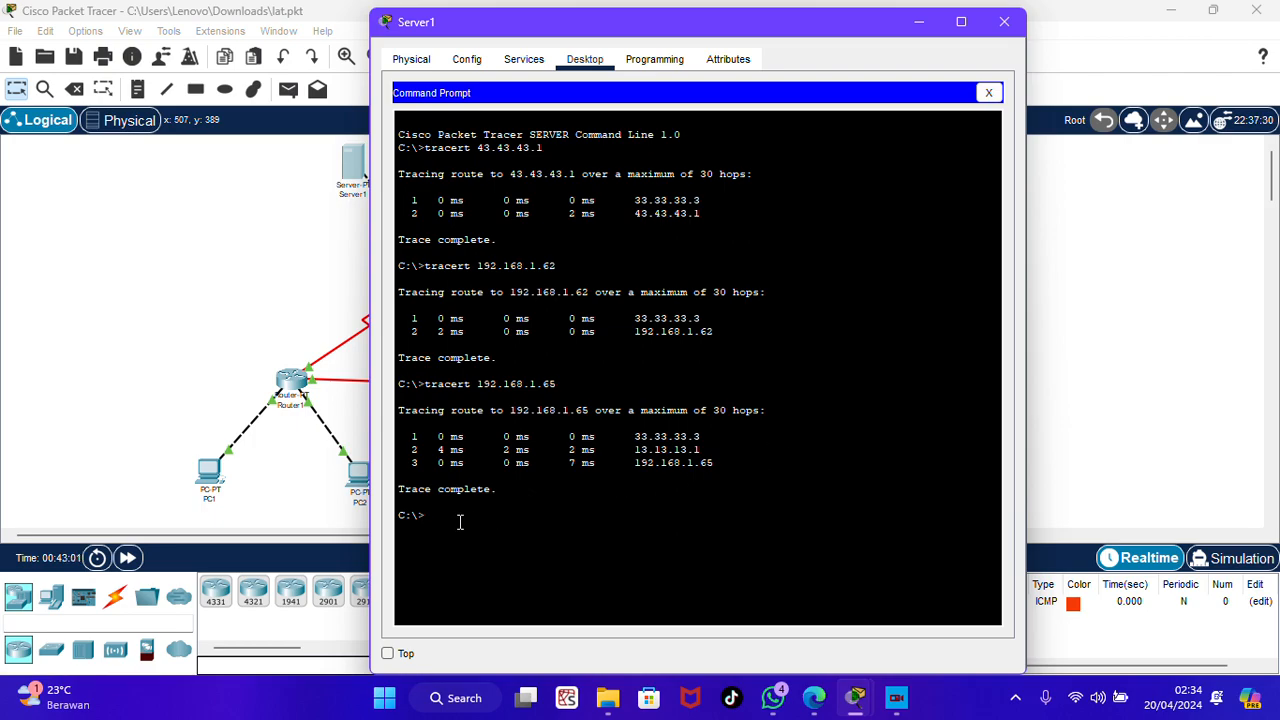
text(tracert 192.168.1.253)
key(Return)
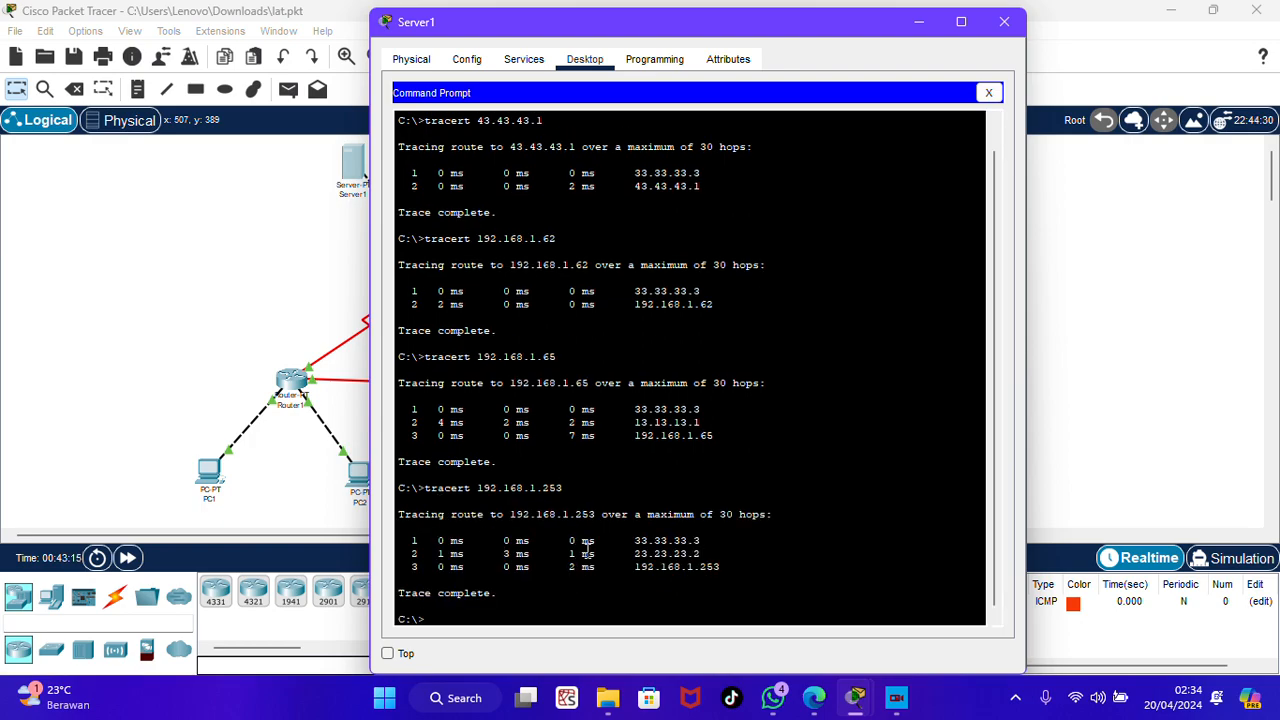